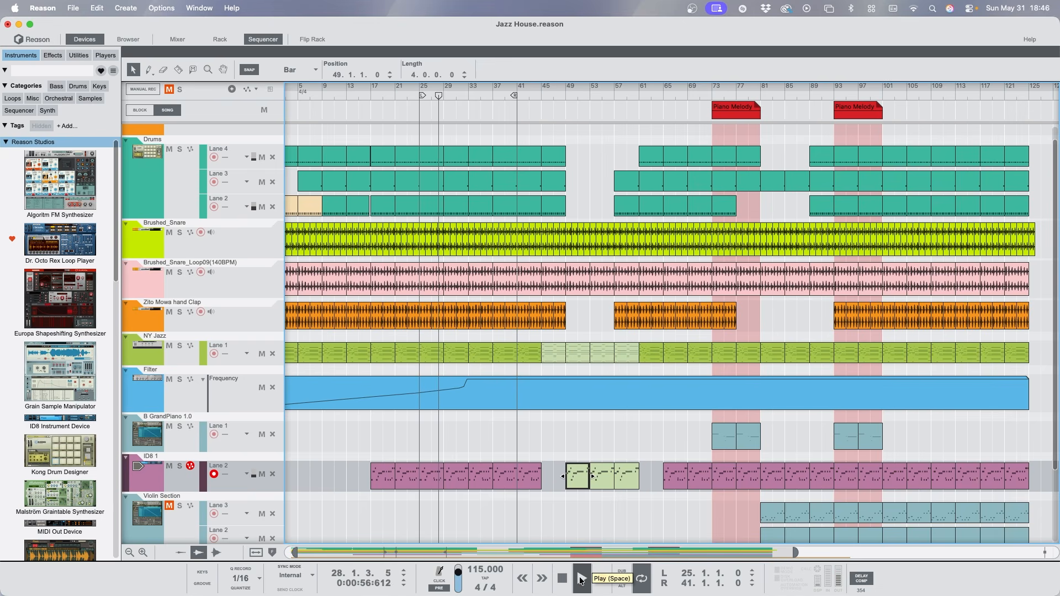
Play the looped section between bars 25 and 41 of the arrangement and stop playback.
{"action": "key", "text": "g"}
{"action": "key", "text": "g"}
{"action": "key", "text": "g"}
{"action": "key", "text": "g"}
{"action": "key", "text": "g"}
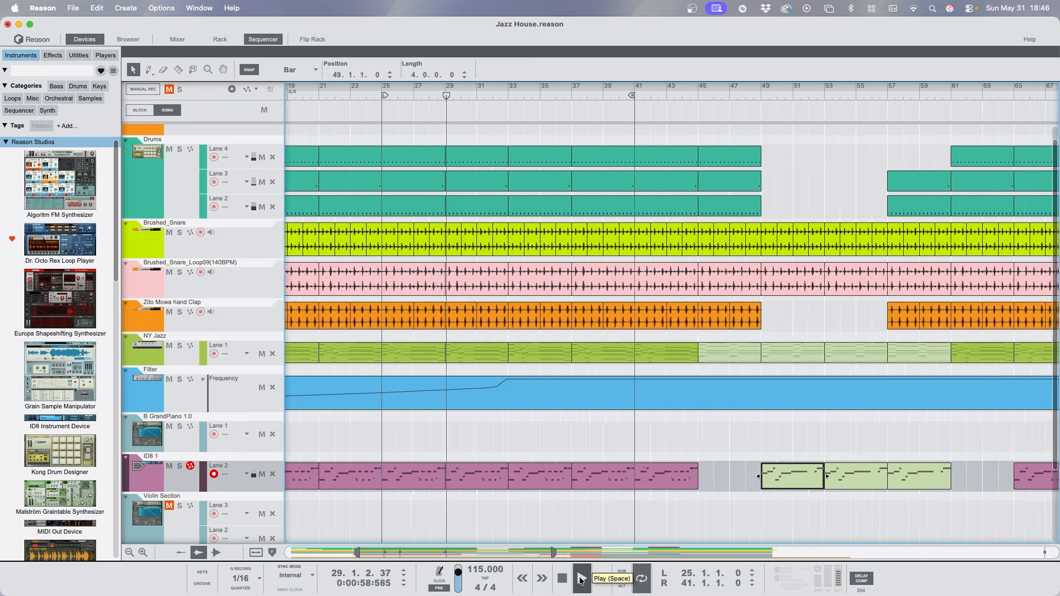
{"action": "scroll", "coordinate": [656, 534], "scroll_direction": "left", "scroll_amount": 3}
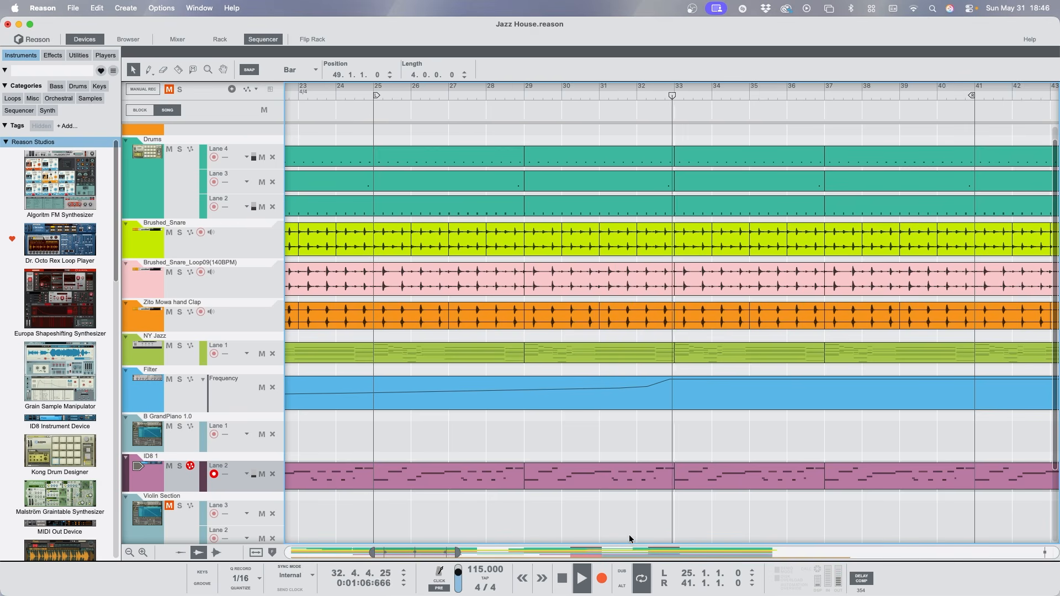
{"action": "left_click", "coordinate": [562, 580]}
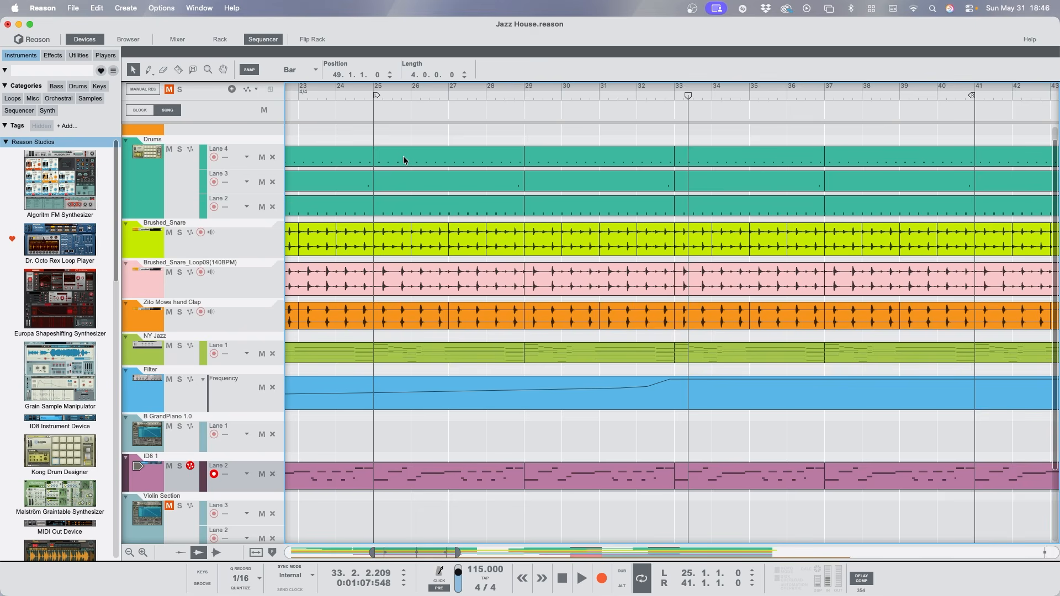
Solo the Drums track and show its Kong Drum Designer in the rack.
{"action": "left_click", "coordinate": [182, 182]}
{"action": "key", "text": "F6"}
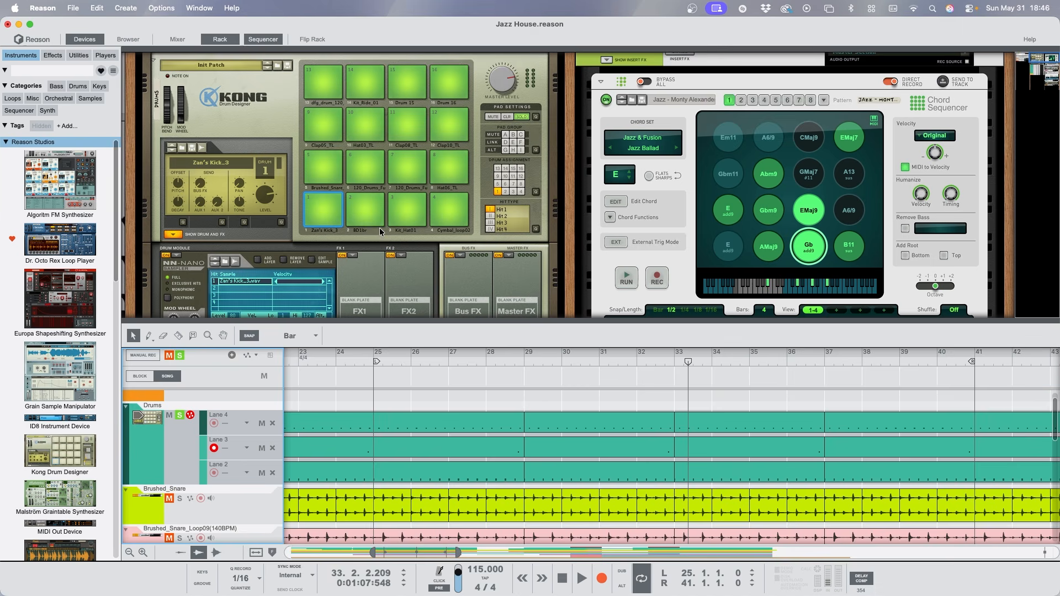
{"action": "scroll", "coordinate": [364, 221], "scroll_direction": "down", "scroll_amount": 2}
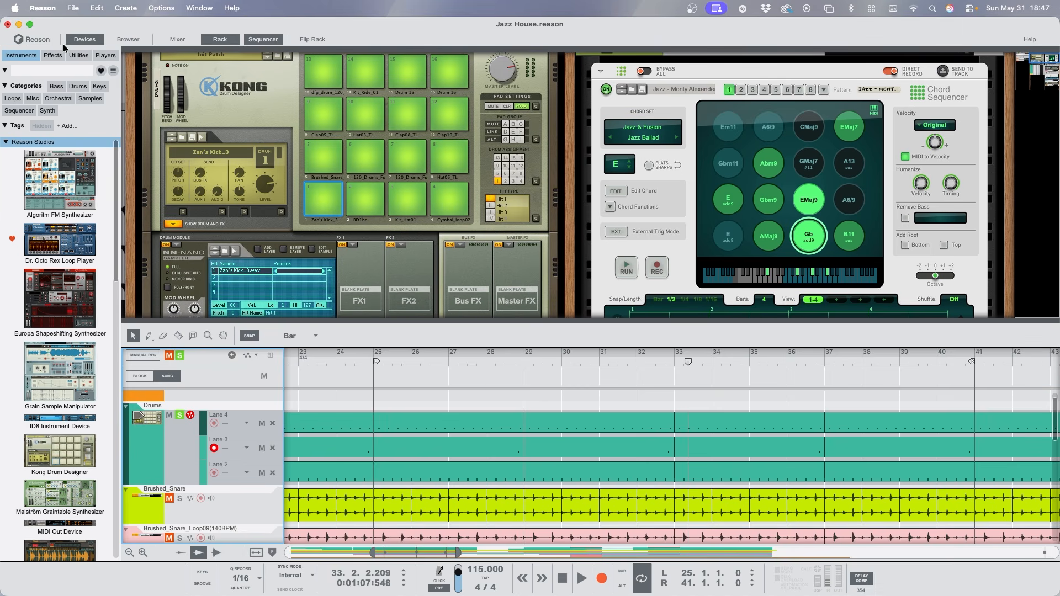
Hide the device and patch browser, and collapse Kong's drum and FX section to reveal its mix channels.
{"action": "left_click", "coordinate": [128, 40]}
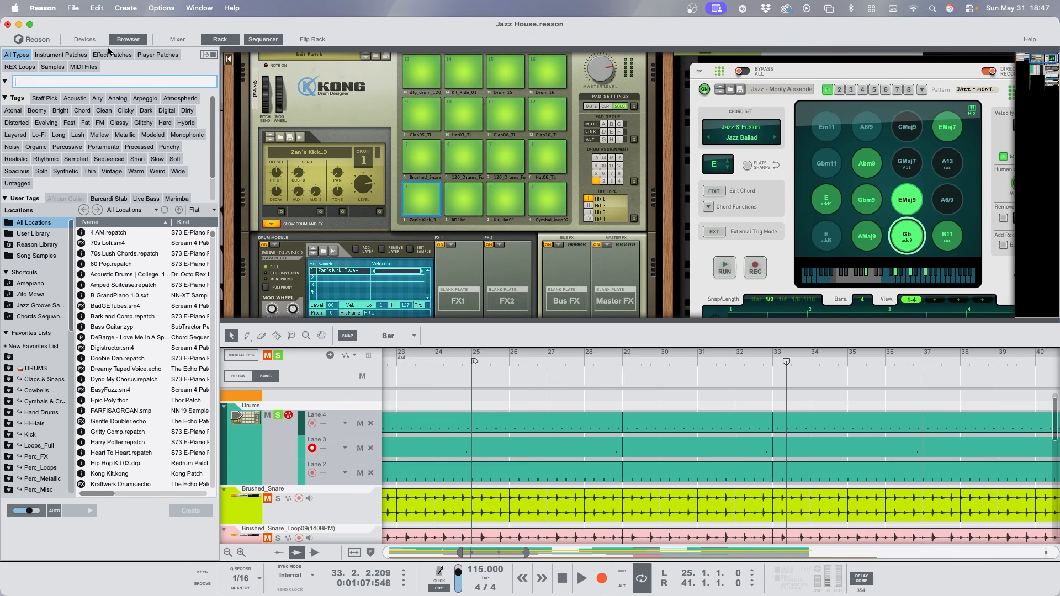
{"action": "left_click", "coordinate": [123, 41]}
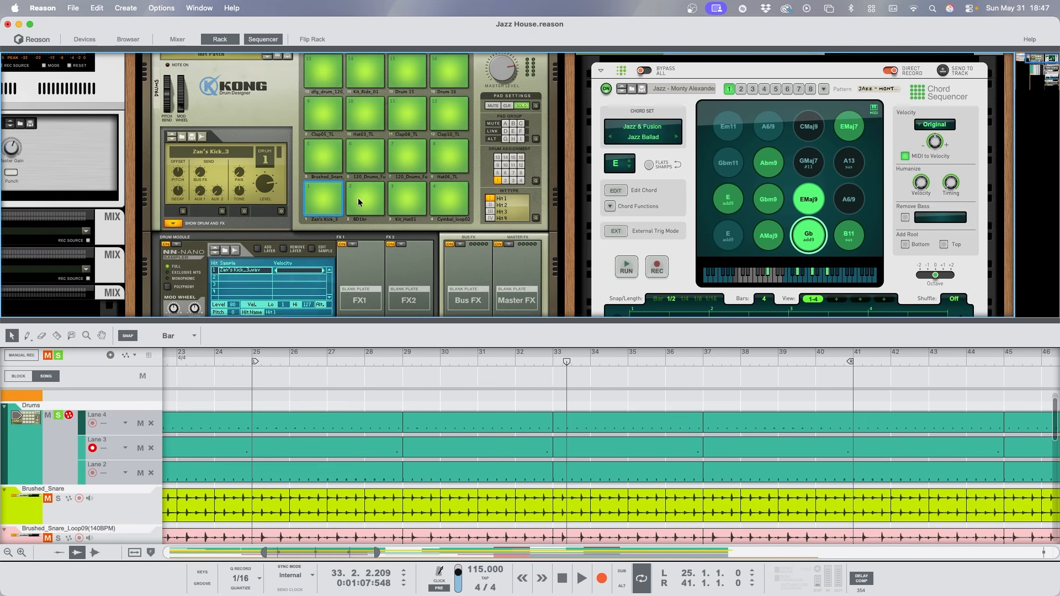
{"action": "scroll", "coordinate": [350, 221], "scroll_direction": "down", "scroll_amount": 3}
{"action": "scroll", "coordinate": [175, 166], "scroll_direction": "down", "scroll_amount": 3}
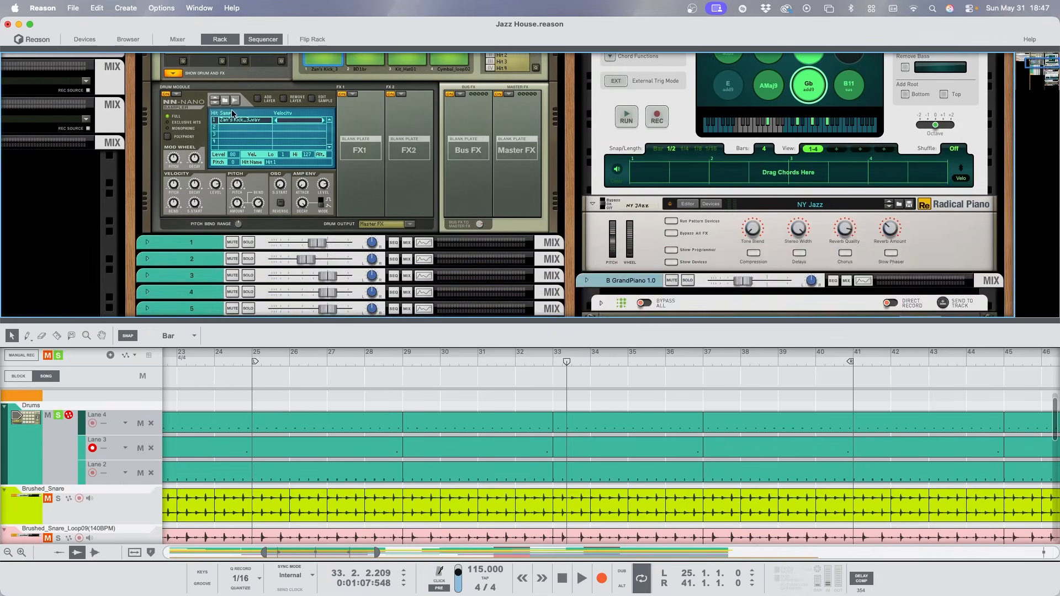
{"action": "scroll", "coordinate": [175, 166], "scroll_direction": "up", "scroll_amount": 3}
{"action": "left_click", "coordinate": [175, 154]}
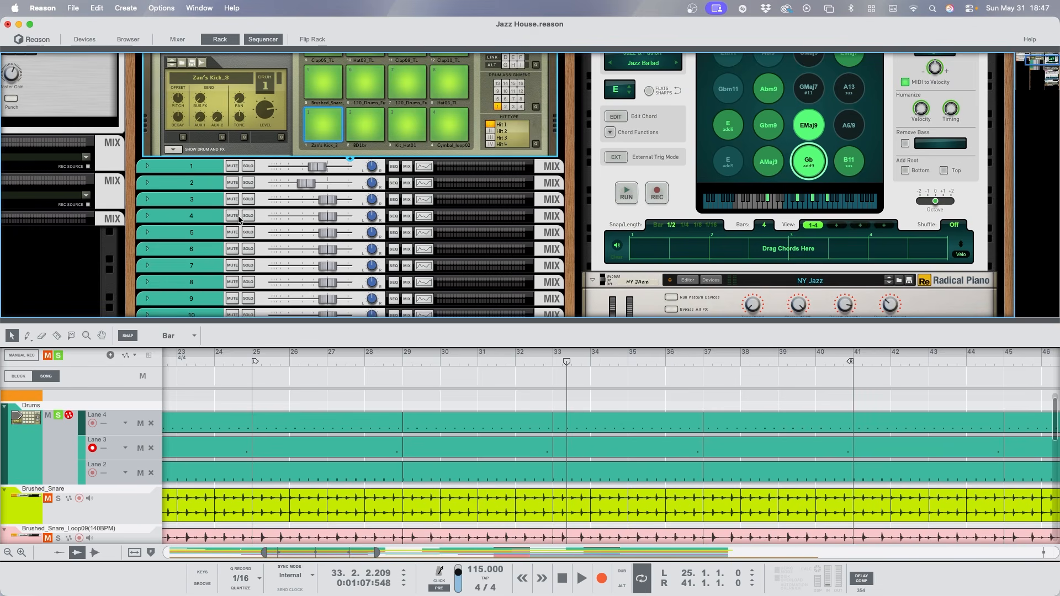
Solo Kong mix channel 2 and compare its sound with and without the high-pass filter in the Spectrum EQ.
{"action": "left_click", "coordinate": [253, 182]}
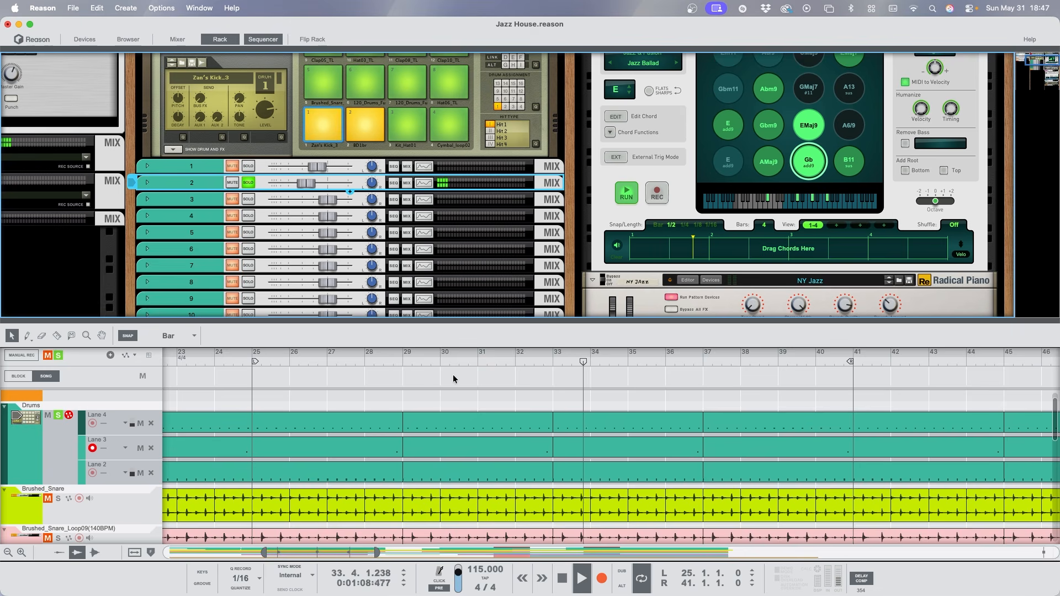
{"action": "left_click", "coordinate": [431, 188]}
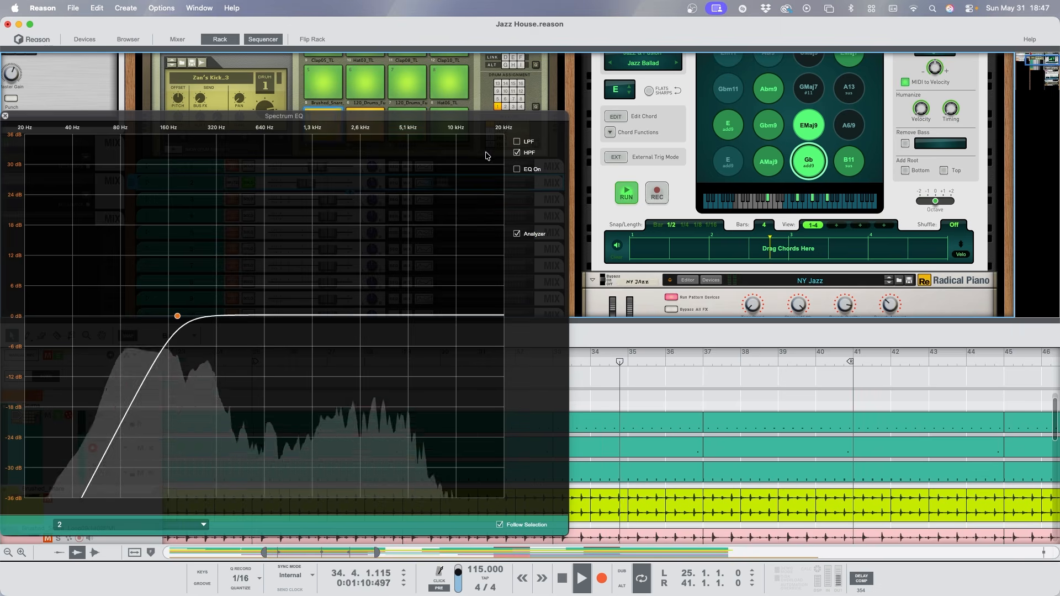
{"action": "left_click", "coordinate": [518, 154]}
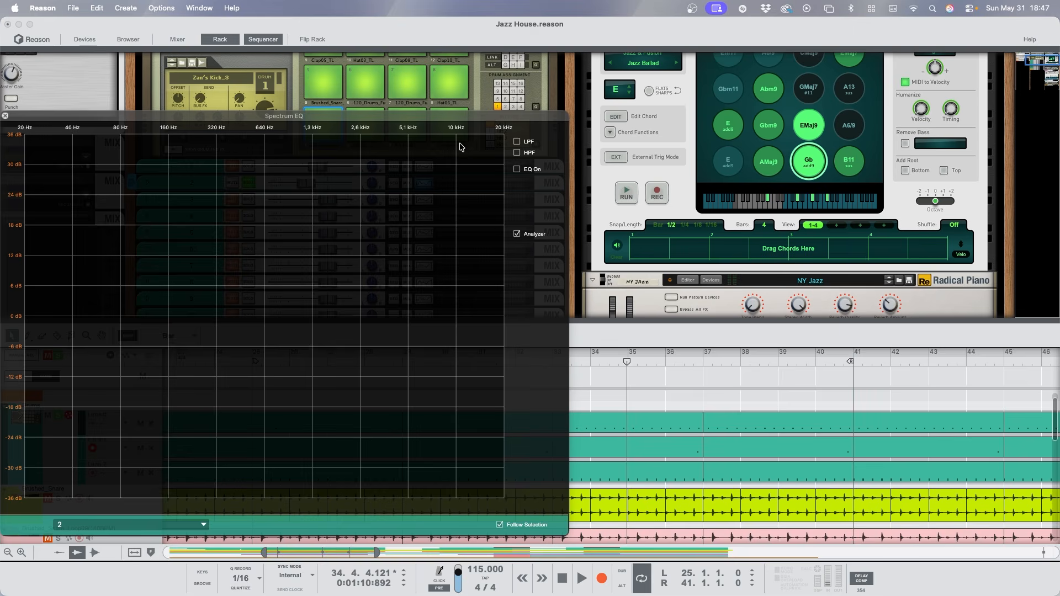
{"action": "key", "text": "space"}
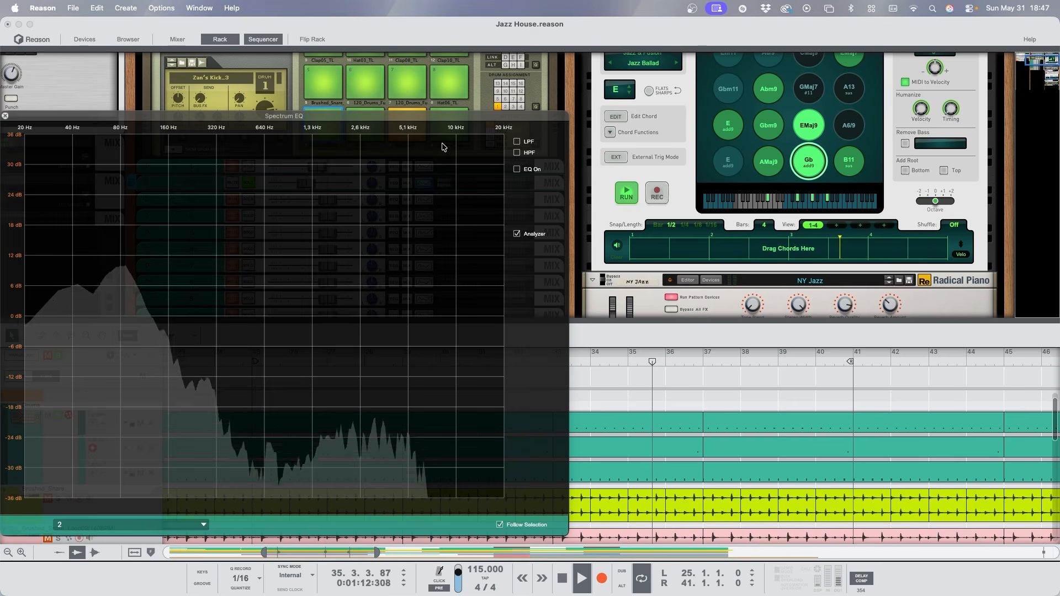
{"action": "key", "text": "space"}
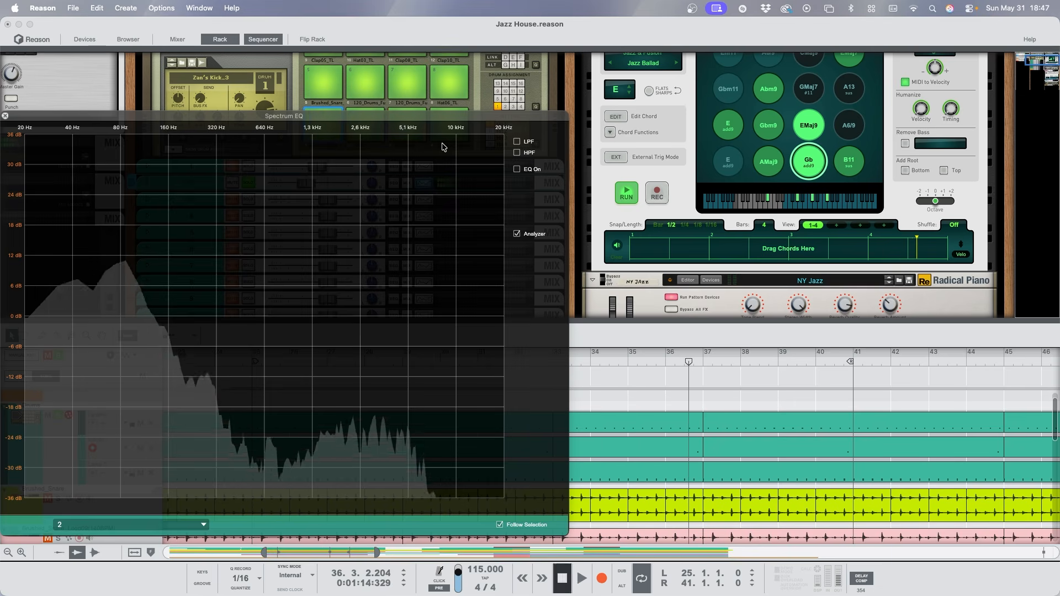
{"action": "left_click", "coordinate": [517, 153]}
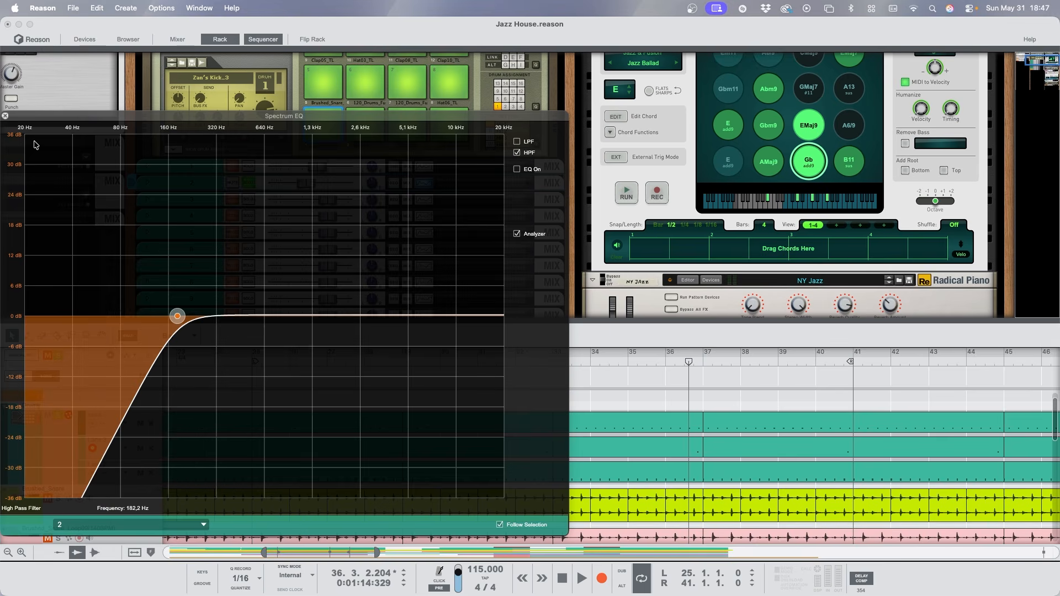
{"action": "left_click", "coordinate": [5, 116]}
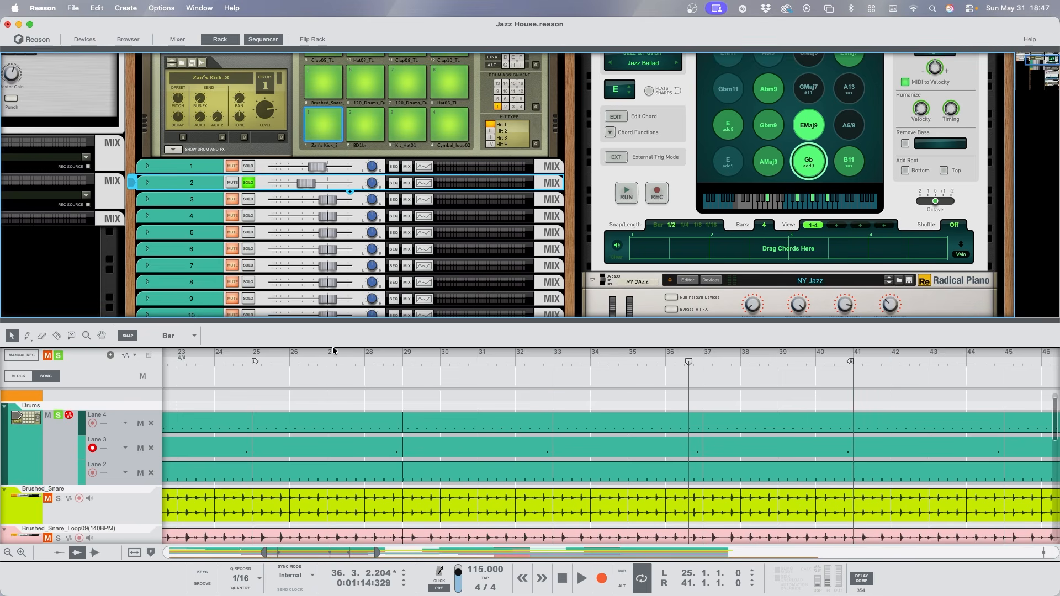
Move the playback position to bar 26, and inspect channel 2's high-pass curve in the Spectrum EQ.
{"action": "left_click", "coordinate": [277, 364]}
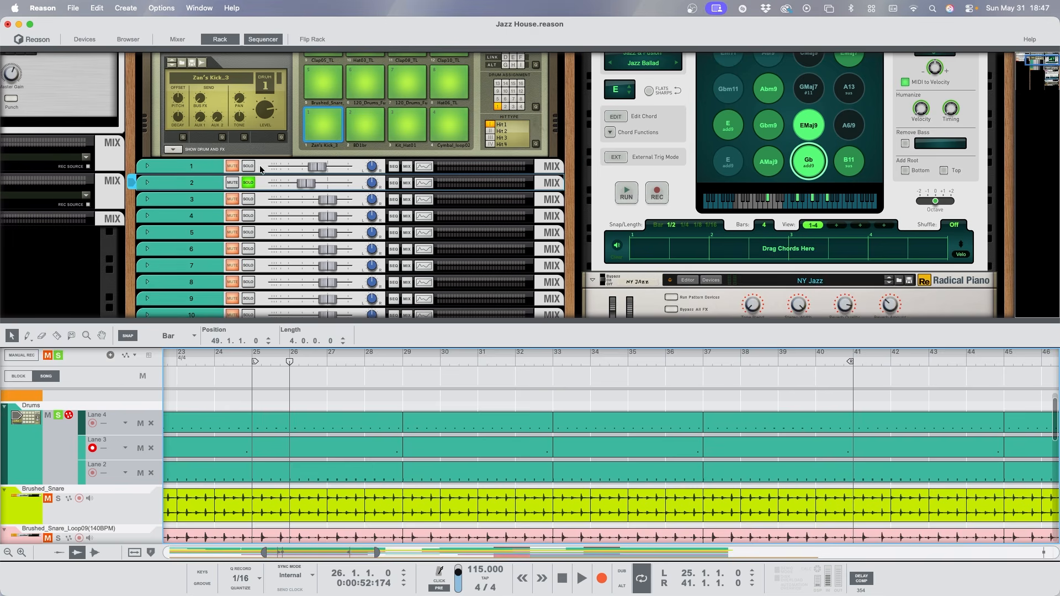
{"action": "scroll", "coordinate": [260, 170], "scroll_direction": "up", "scroll_amount": 2}
{"action": "left_click", "coordinate": [322, 144]}
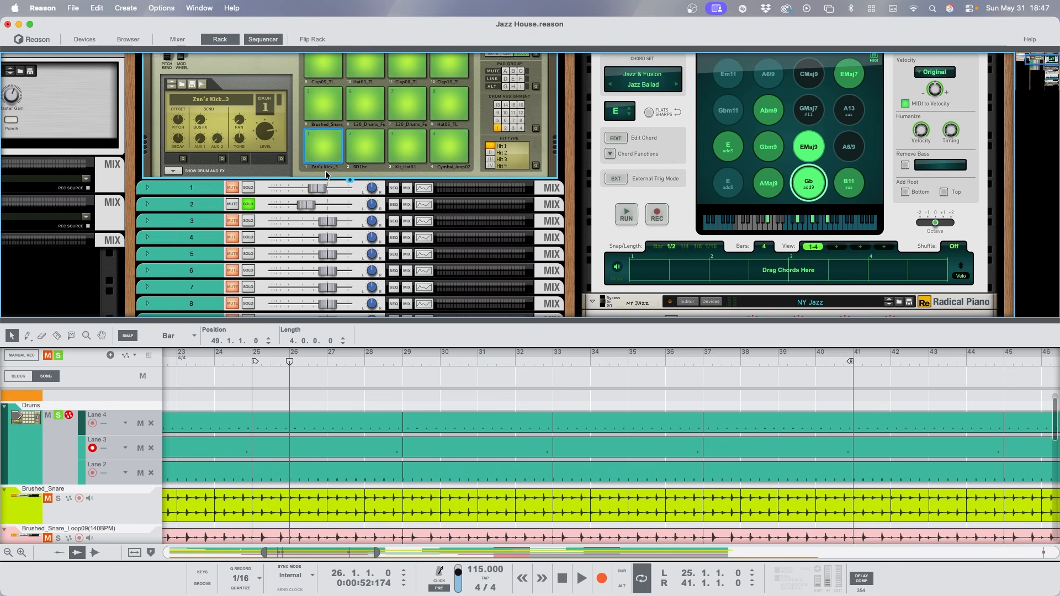
{"action": "left_click", "coordinate": [318, 149]}
{"action": "left_click", "coordinate": [423, 205]}
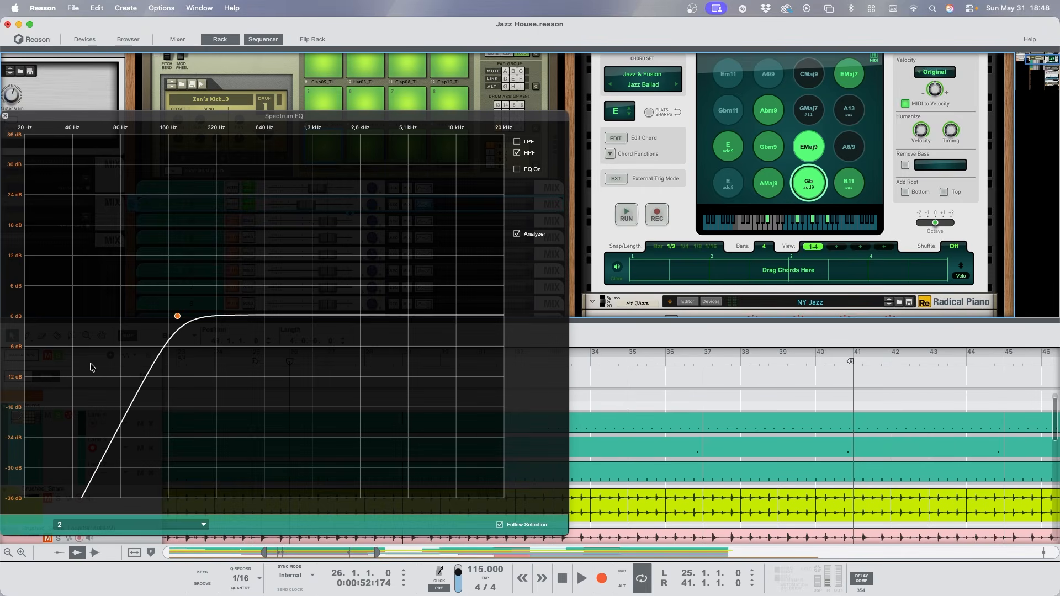
{"action": "left_click", "coordinate": [5, 116]}
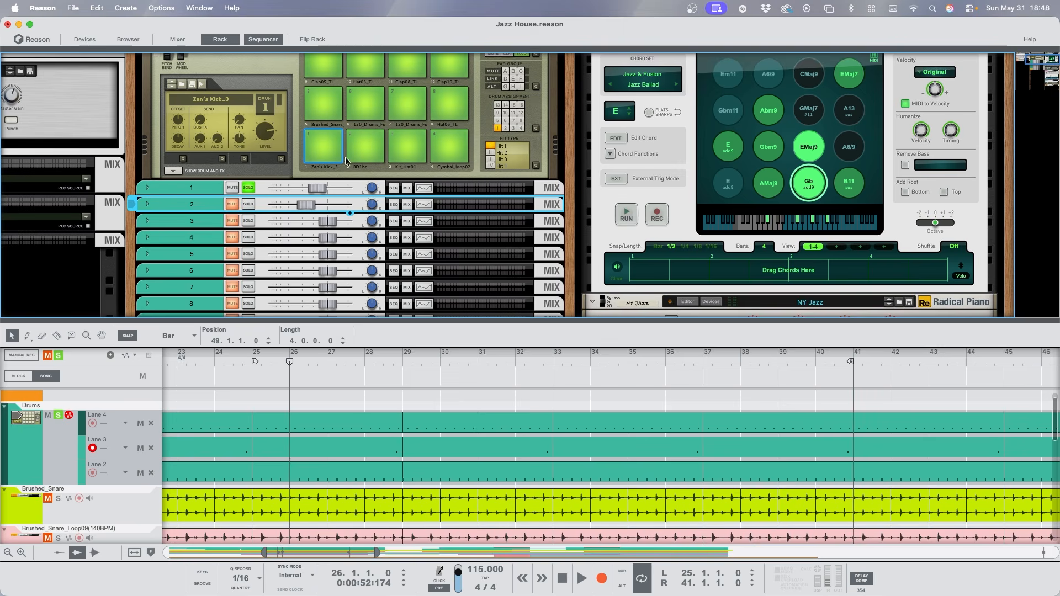
Audition the kick on channel 1 soloed alone and layered with channel 2, and stop playback.
{"action": "key", "text": "space"}
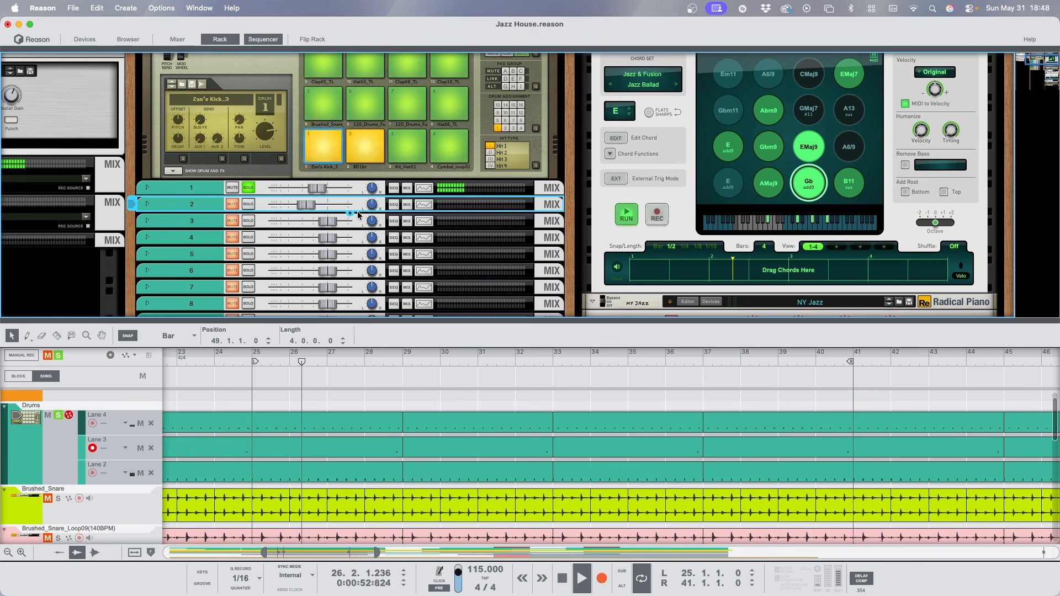
{"action": "key", "text": "space"}
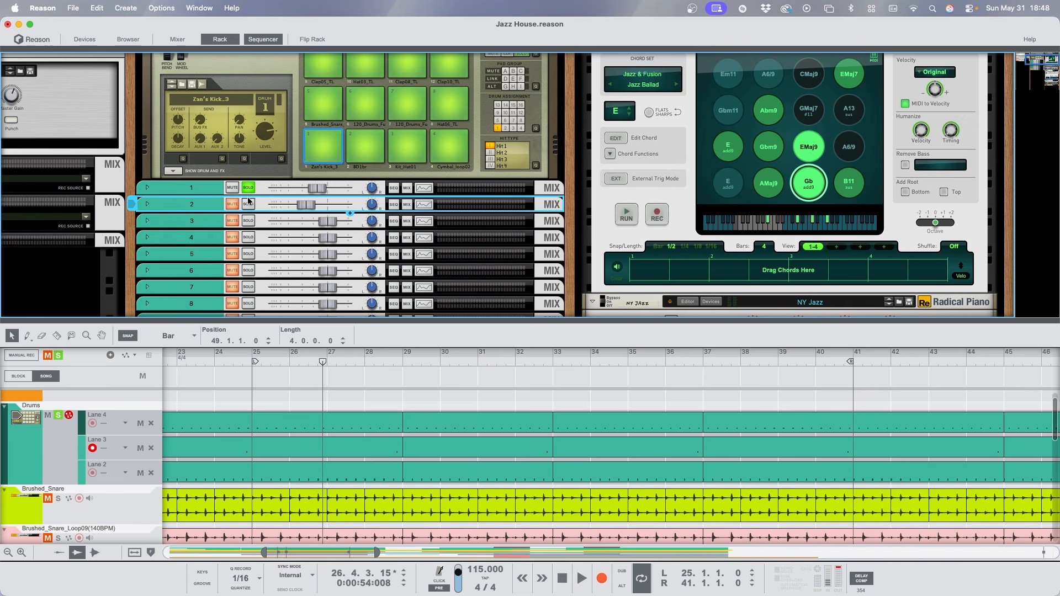
{"action": "left_click", "coordinate": [248, 203]}
{"action": "key", "text": "space"}
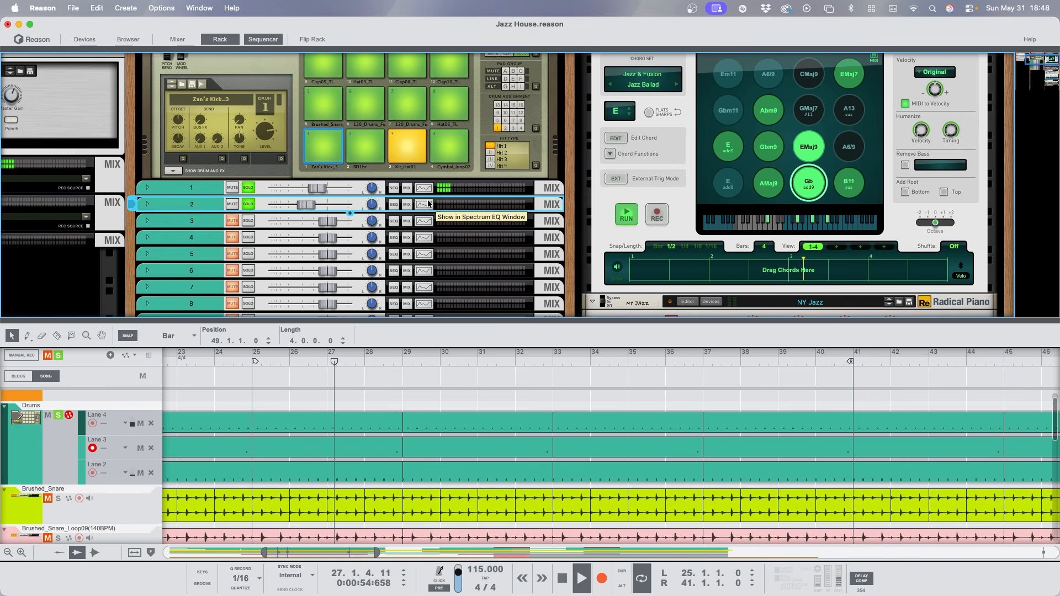
{"action": "left_click", "coordinate": [248, 188]}
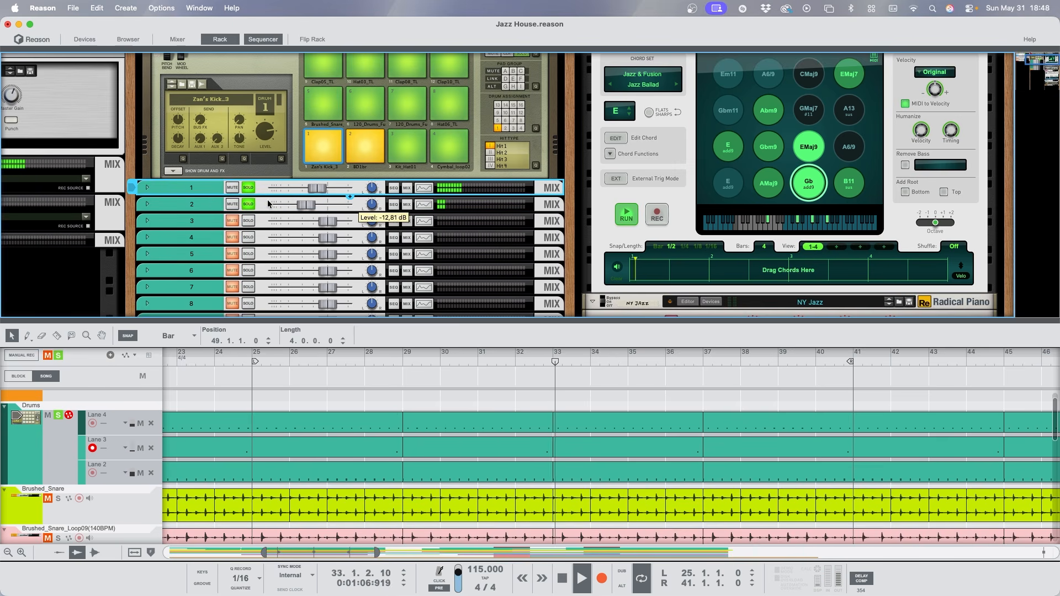
{"action": "key", "text": "space"}
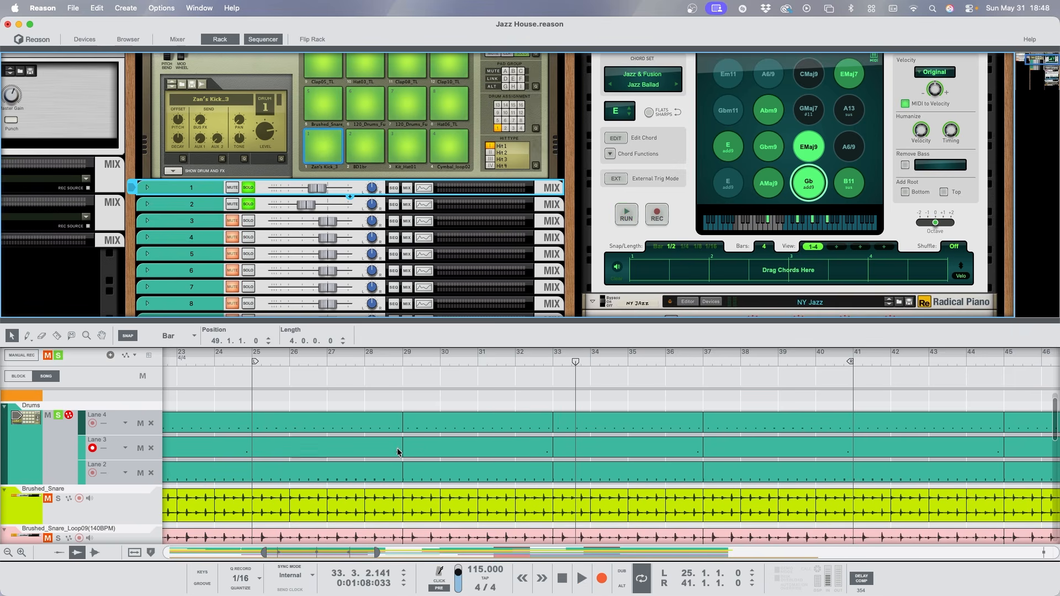
Examine the notes in the Drums Lane 3 clip at bar 29, and return to the arrangement with playback running.
{"action": "double_click", "coordinate": [550, 452]}
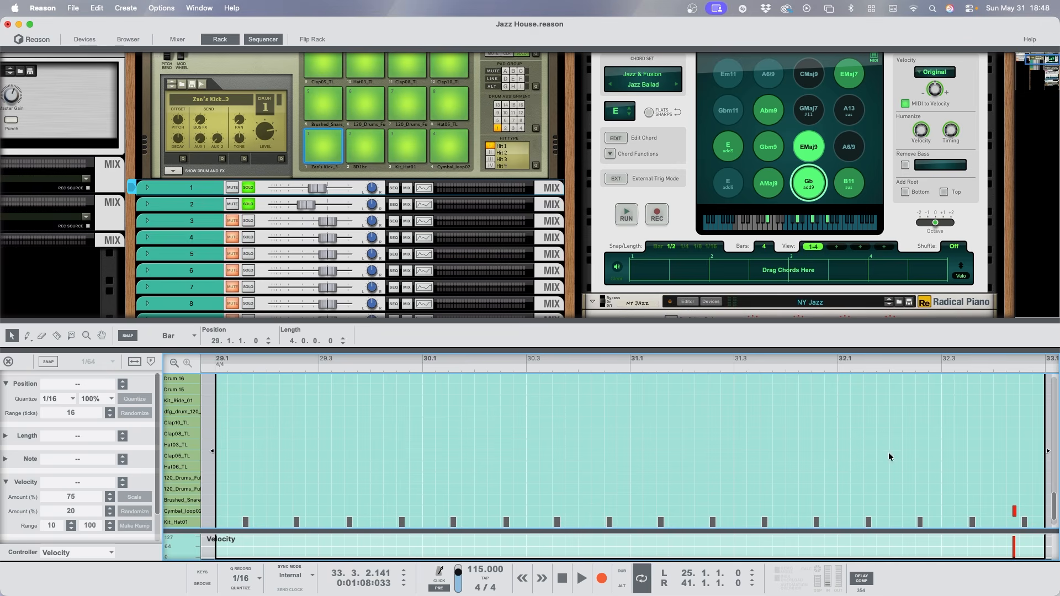
{"action": "scroll", "coordinate": [1009, 484], "scroll_direction": "down", "scroll_amount": 2}
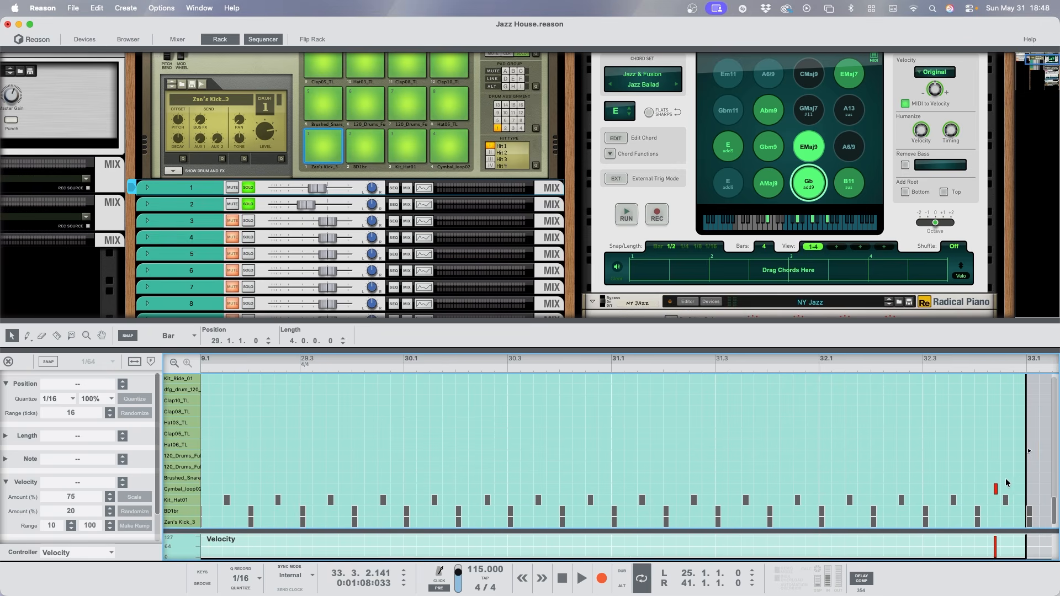
{"action": "key", "text": "space"}
{"action": "key", "text": "super+e"}
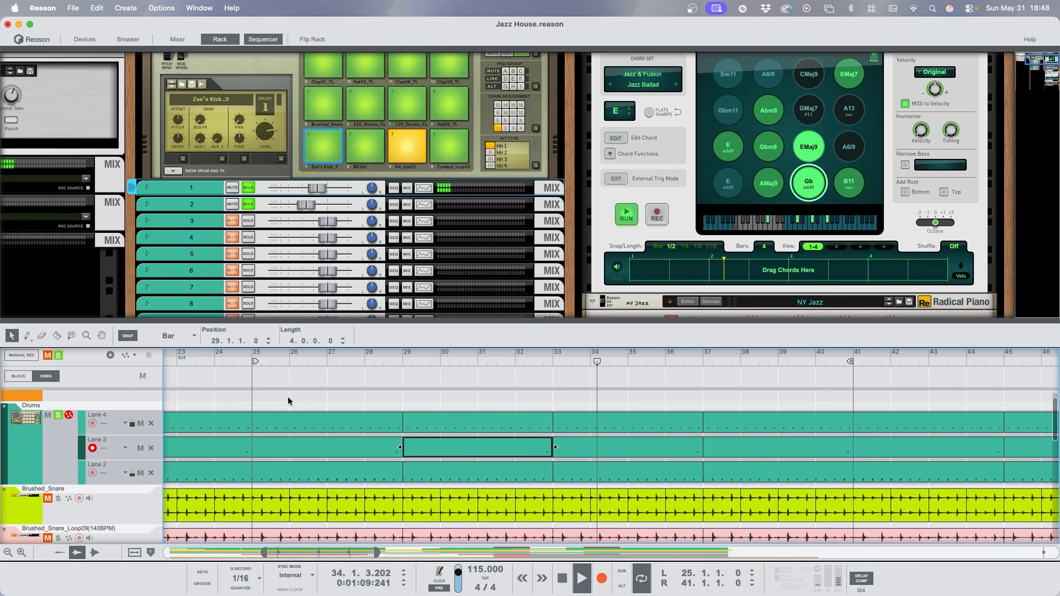
Clear the solos on channels 1 and 2, and play the drums with the Lane 4 clip at bar 25 selected.
{"action": "left_click", "coordinate": [249, 204]}
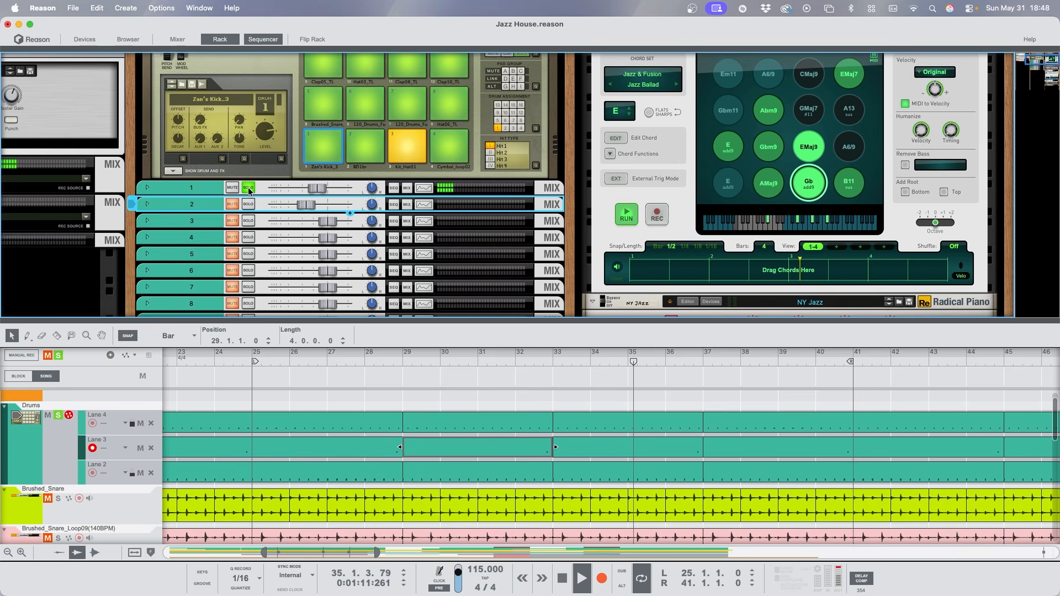
{"action": "key", "text": "space"}
{"action": "left_click", "coordinate": [248, 188]}
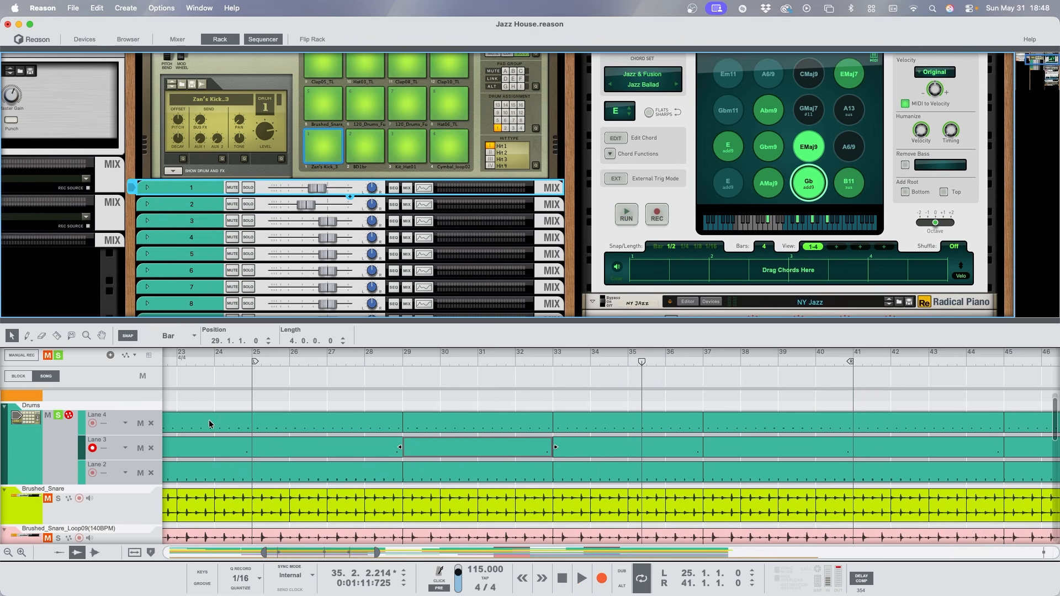
{"action": "left_click", "coordinate": [385, 419]}
{"action": "key", "text": "space"}
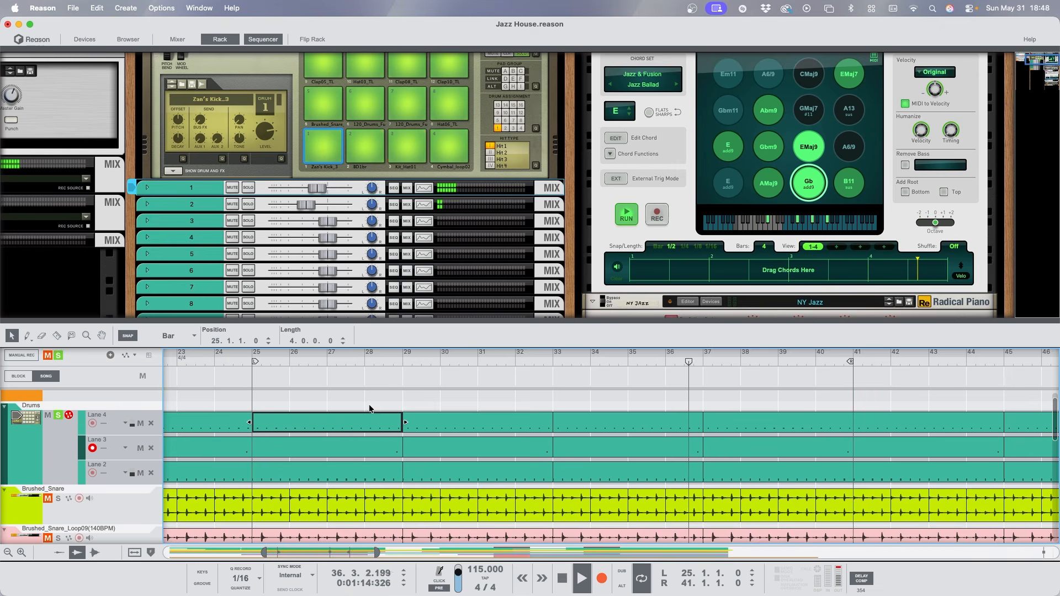
Stop playback and audition the Kit_Hat01 and Cymbal_loop02 pads in Kong.
{"action": "left_click", "coordinate": [402, 147]}
{"action": "key", "text": "space"}
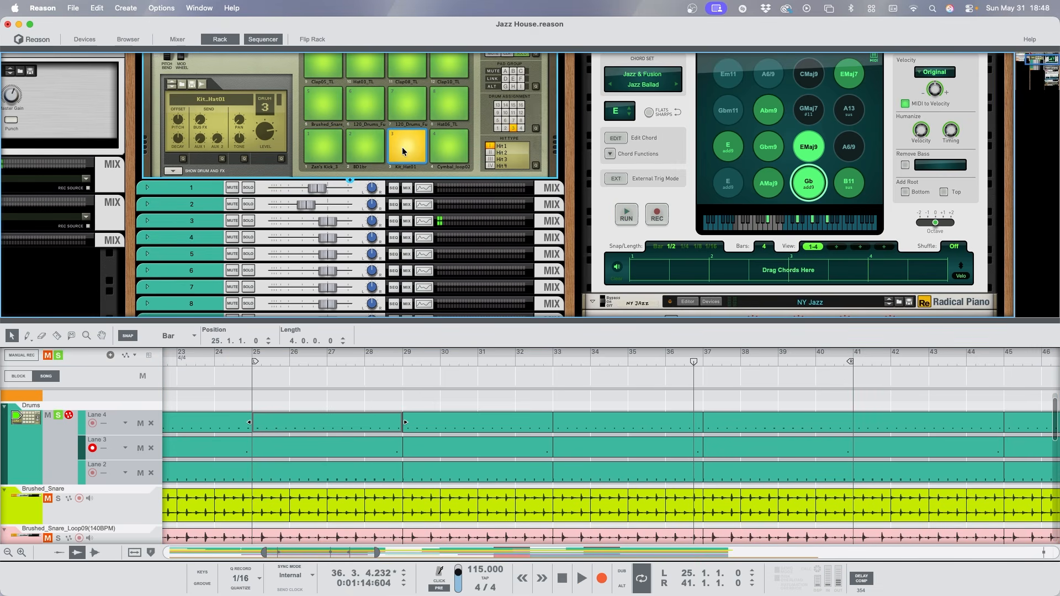
{"action": "left_click", "coordinate": [454, 154]}
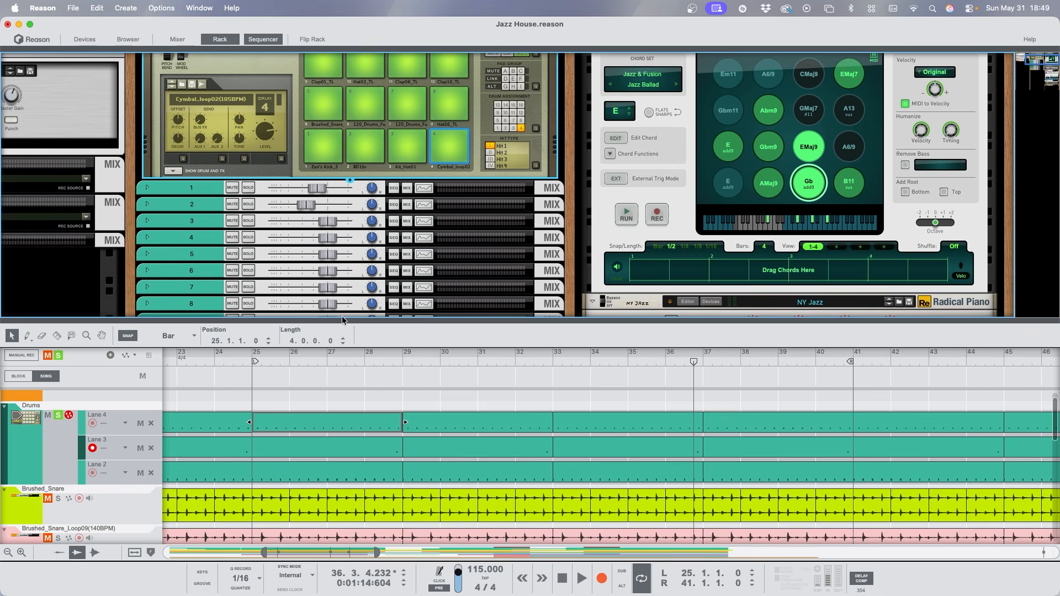
Enlarge the sequencer area and select the Brushed_Snare track.
{"action": "left_click_drag", "start_coordinate": [321, 320], "coordinate": [331, 275]}
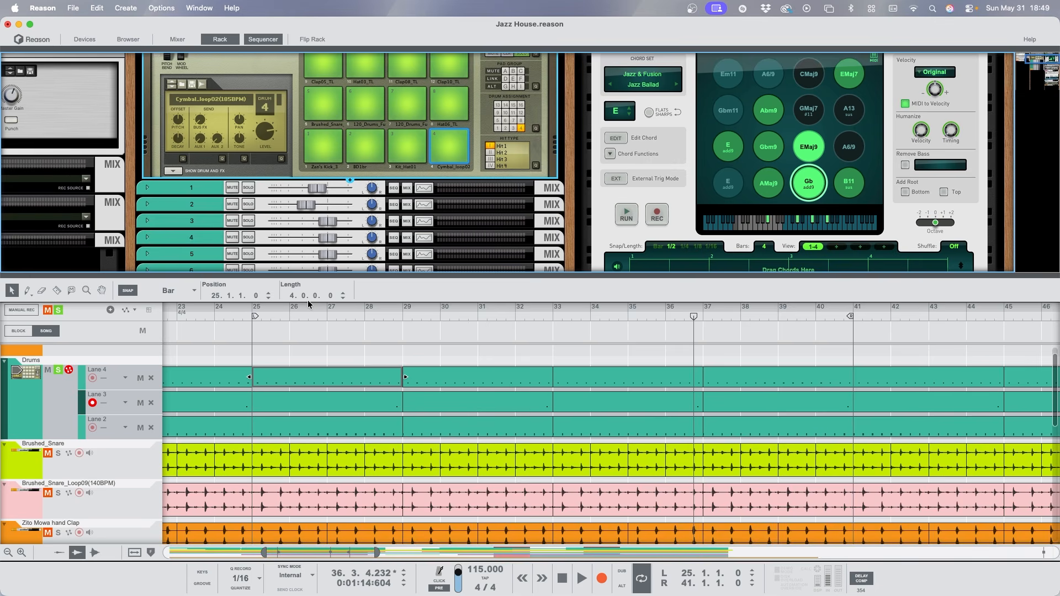
{"action": "left_click", "coordinate": [143, 469]}
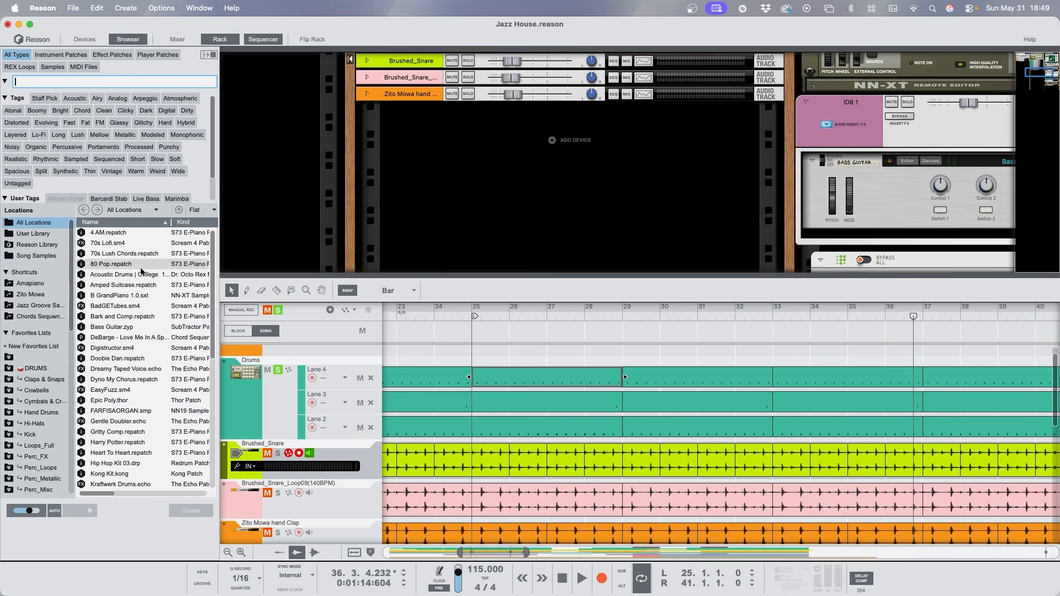
Hide the browser, then solo the Brushed_Snare track in place of Drums and start playback.
{"action": "left_click", "coordinate": [33, 306]}
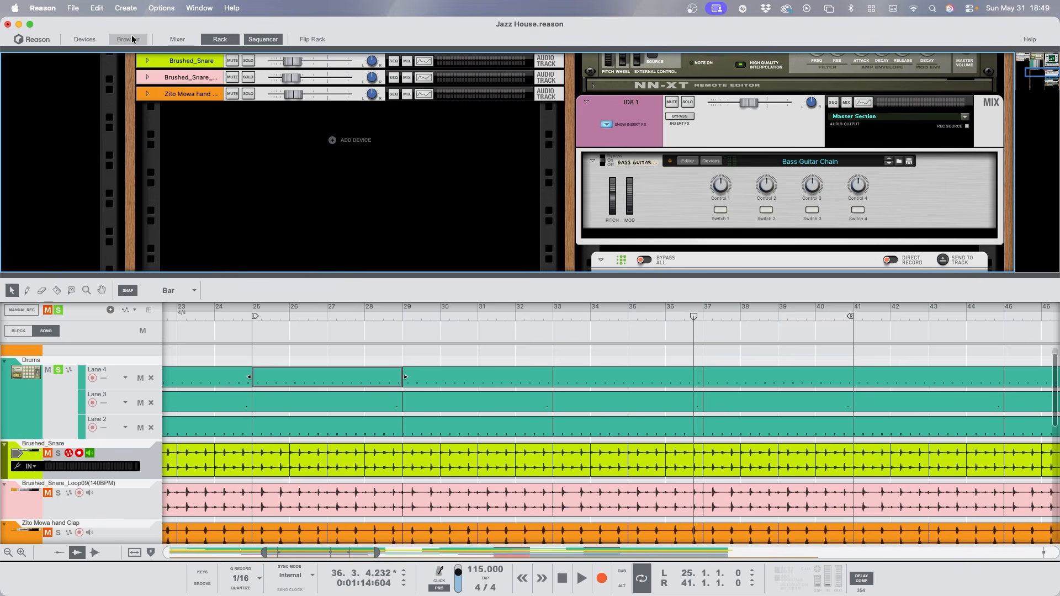
{"action": "left_click", "coordinate": [128, 40]}
{"action": "left_click", "coordinate": [58, 453]}
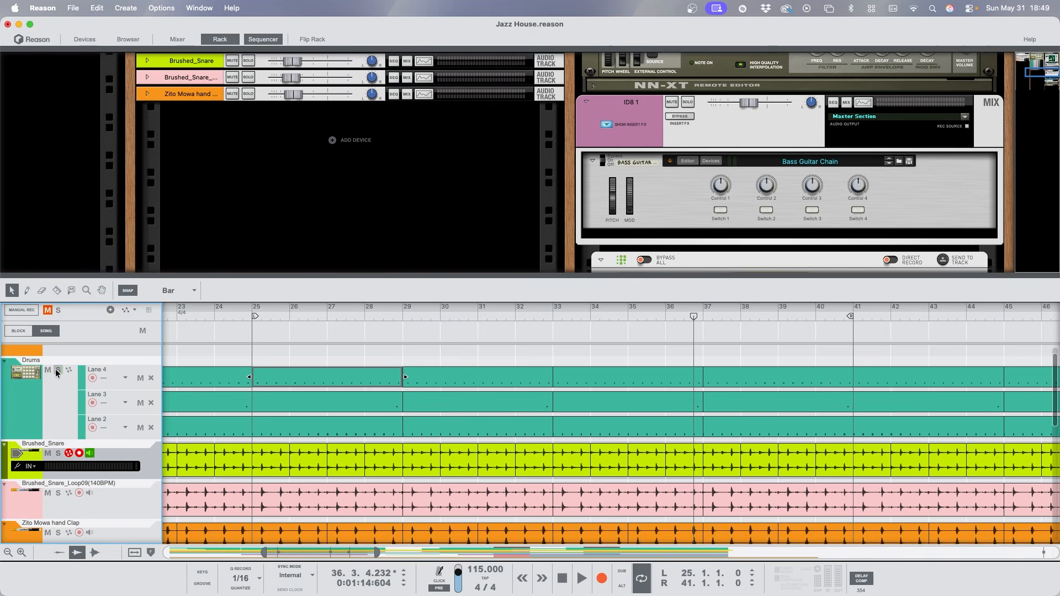
{"action": "key", "text": "space"}
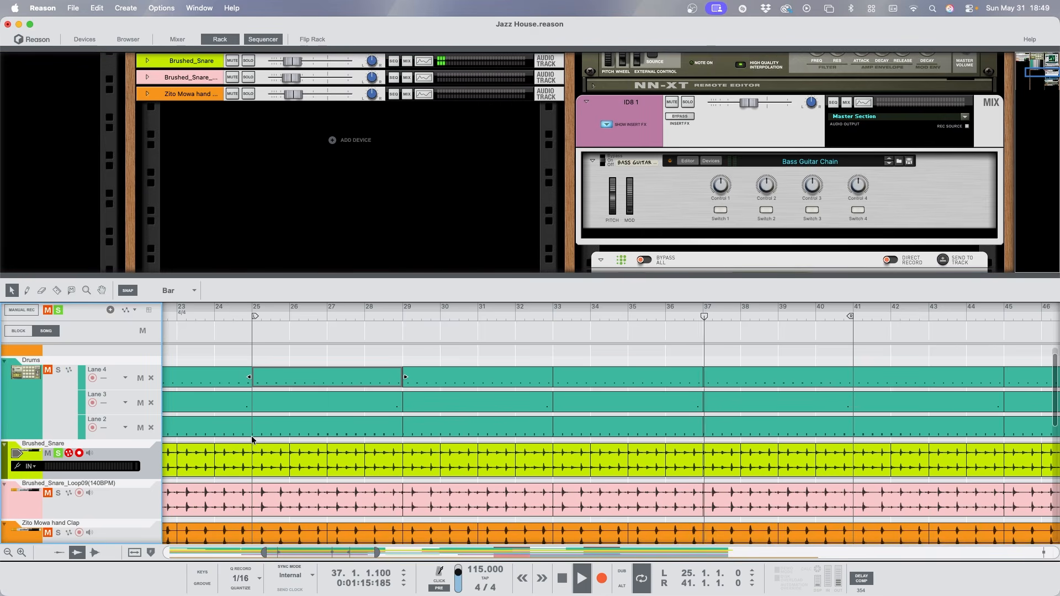
Compare Brushed_Snare with its high-pass filter off and on in the Spectrum EQ, stop playback and close the EQ.
{"action": "left_click", "coordinate": [424, 60]}
{"action": "left_click", "coordinate": [517, 154]}
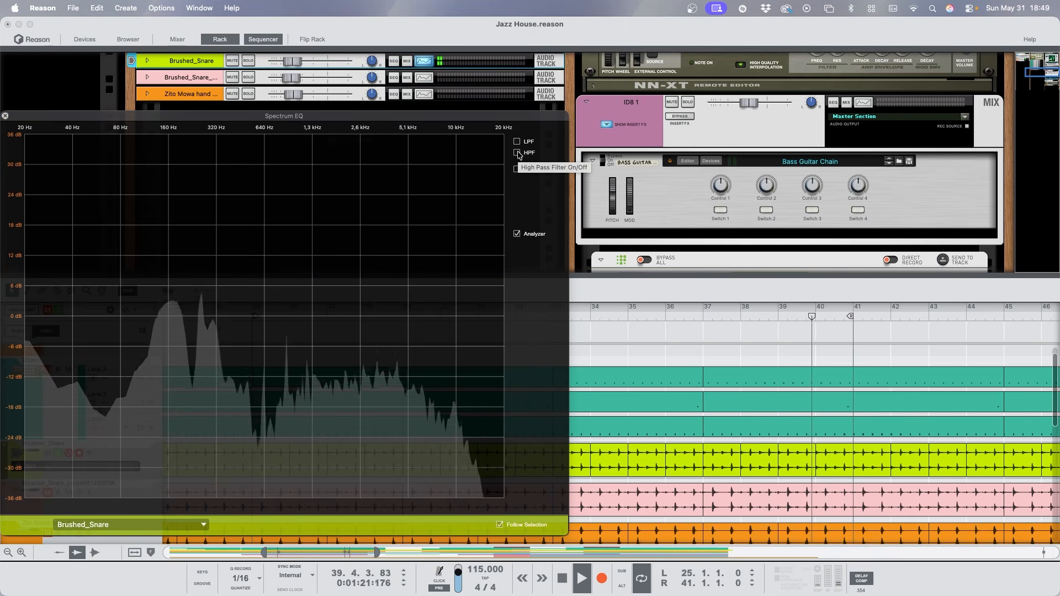
{"action": "left_click", "coordinate": [517, 154]}
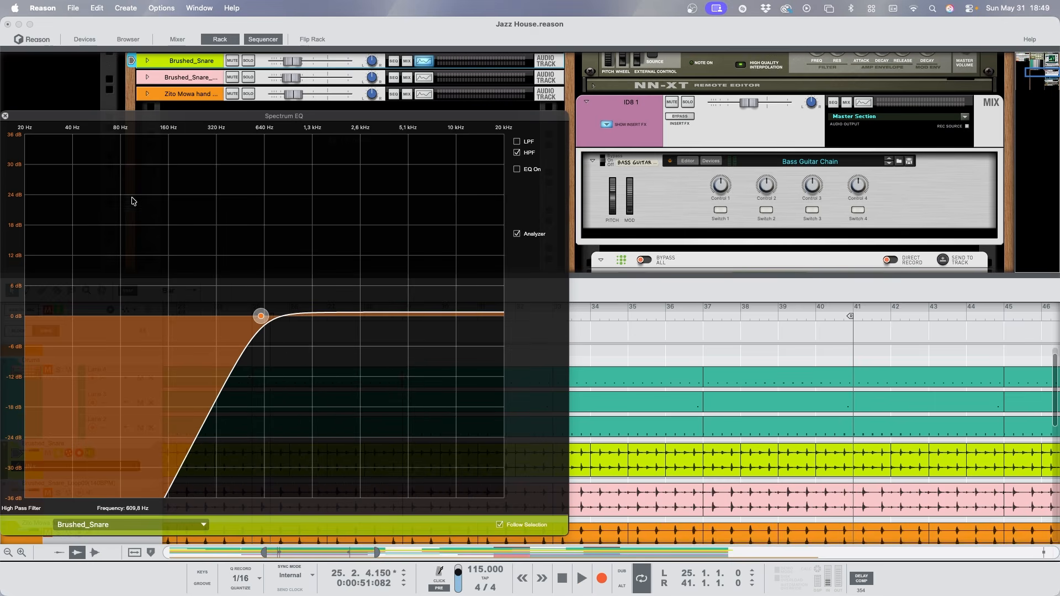
{"action": "left_click", "coordinate": [6, 116]}
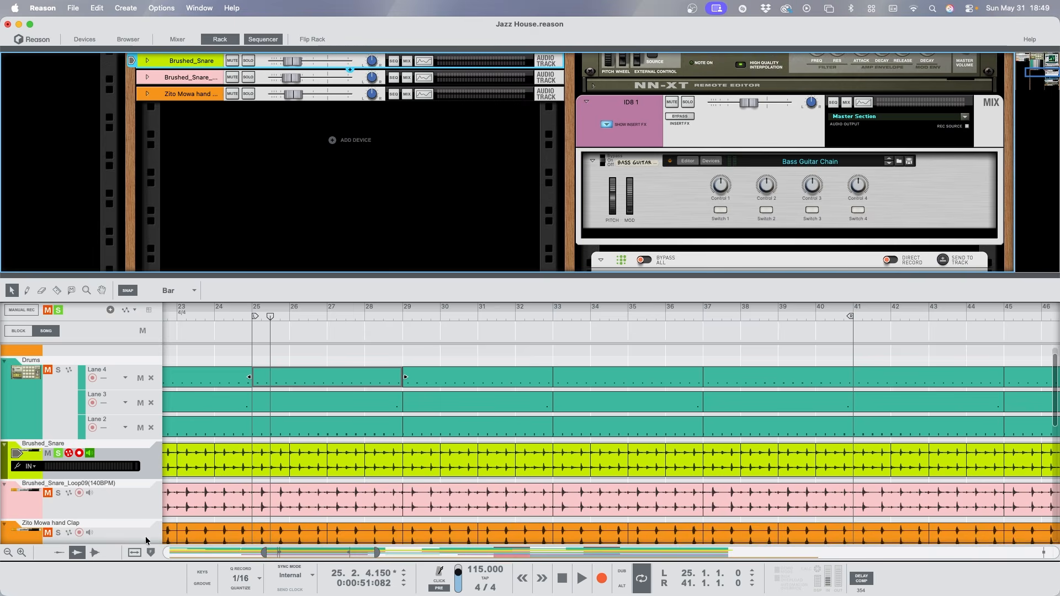
Solo Brushed_Snare_Loop09(140BPM) in place of Brushed_Snare and start playback.
{"action": "left_click", "coordinate": [58, 492]}
{"action": "left_click", "coordinate": [58, 453]}
{"action": "key", "text": "space"}
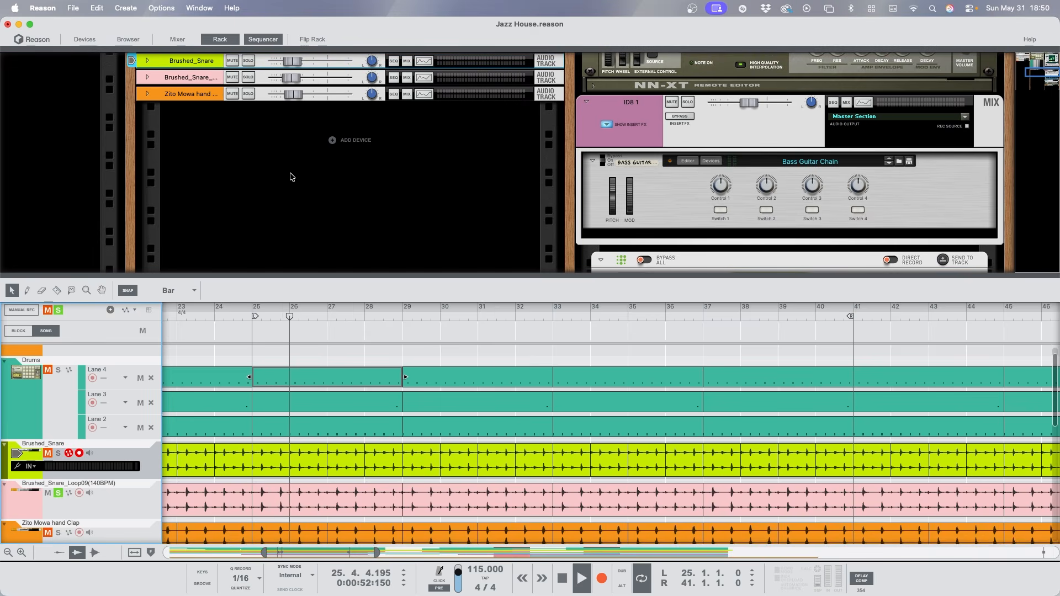
Compare Brushed_Snare_Loop09(140BPM) with its high-pass filter off and on in the Spectrum EQ, stop playback and close the EQ.
{"action": "left_click", "coordinate": [424, 78]}
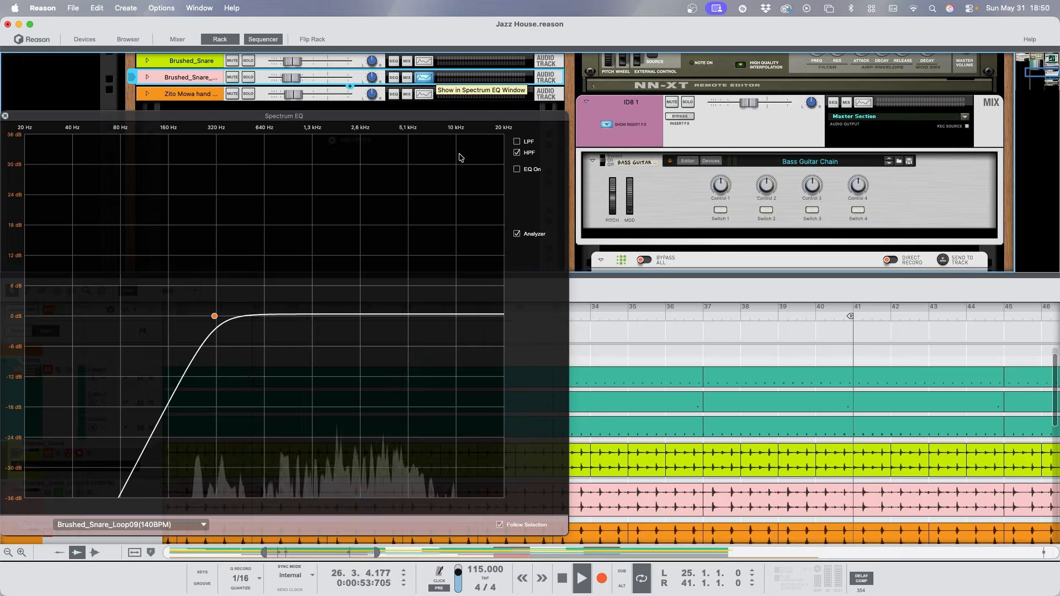
{"action": "left_click", "coordinate": [518, 154]}
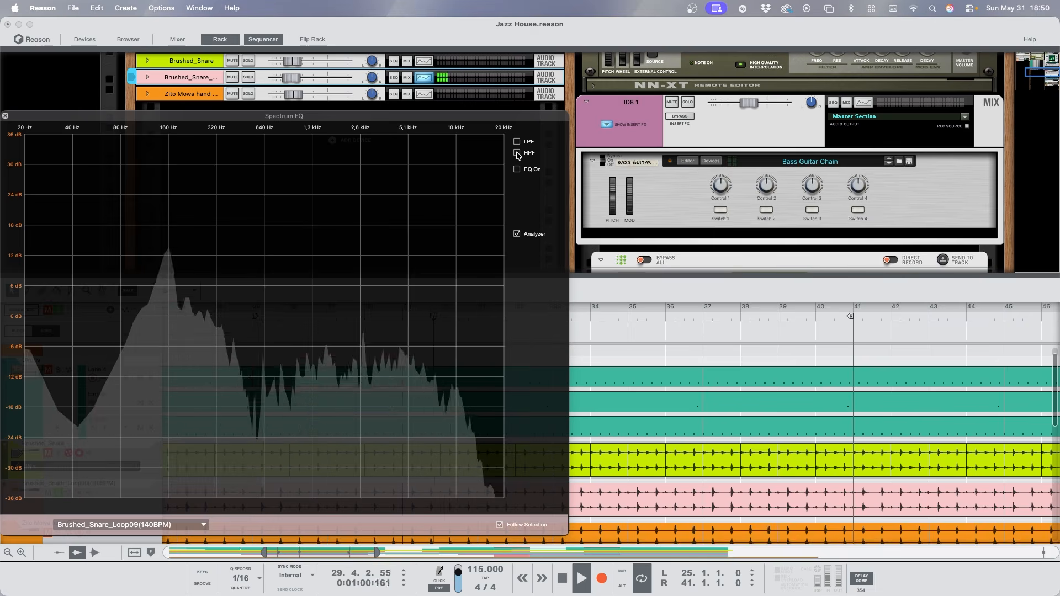
{"action": "left_click", "coordinate": [518, 154]}
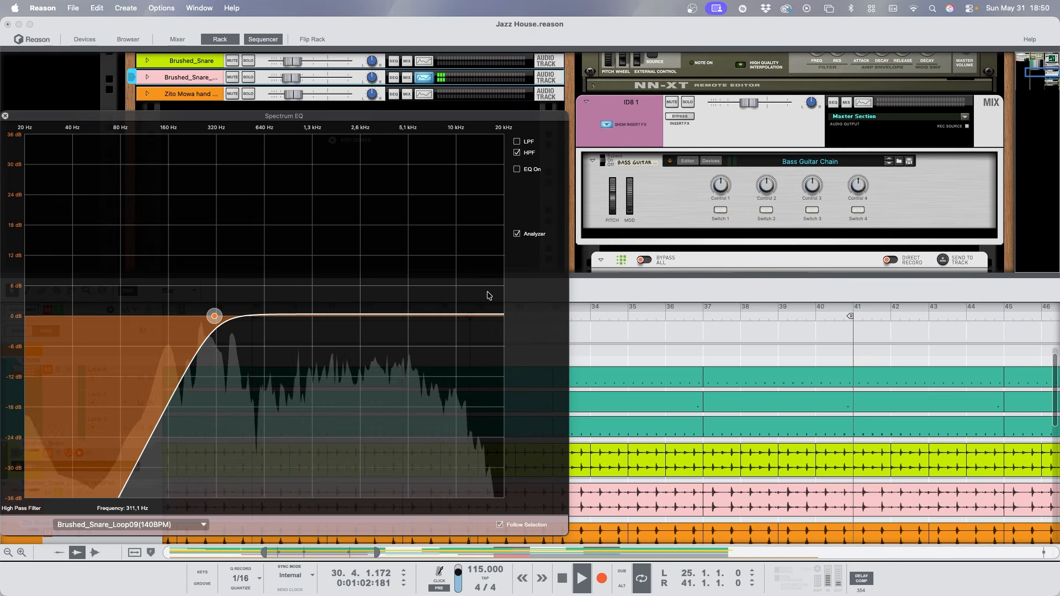
{"action": "left_click", "coordinate": [5, 116]}
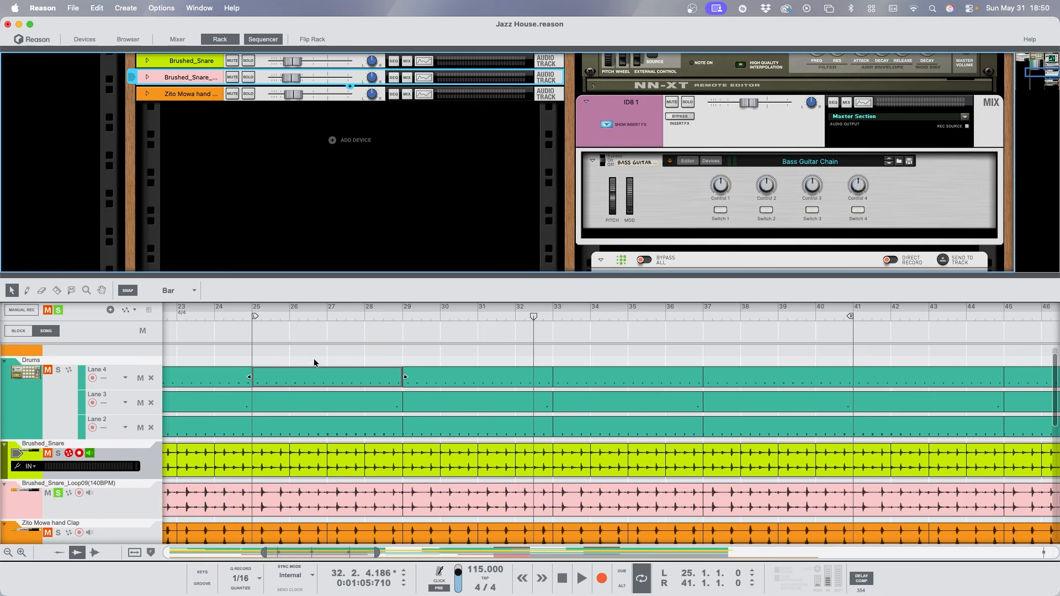
Add the Brushed_Snare and Drums tracks to the soloed Loop09, play them together and stop playback.
{"action": "scroll", "coordinate": [61, 453], "scroll_direction": "down", "scroll_amount": 2}
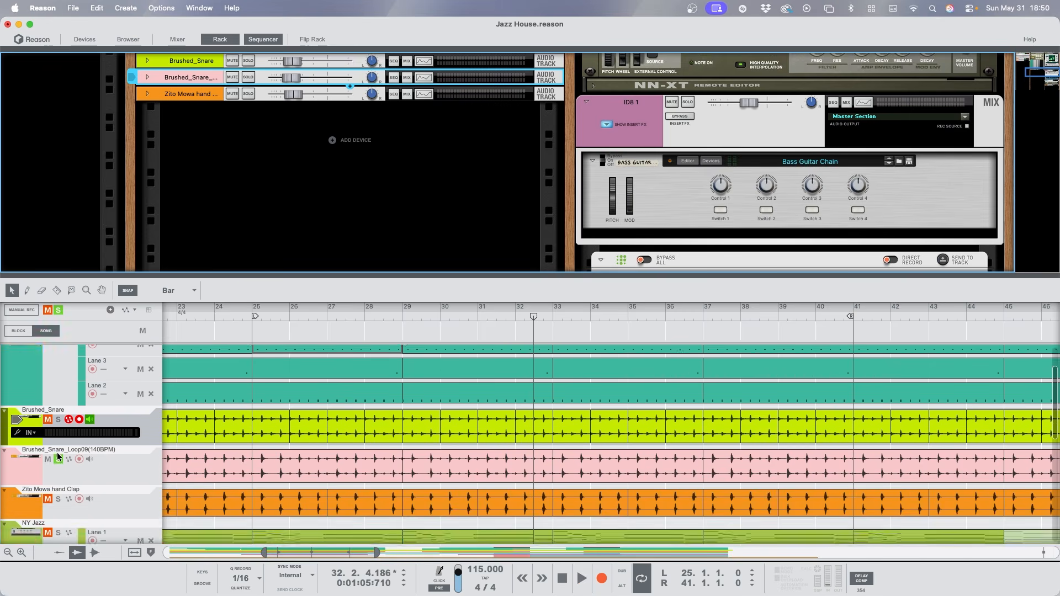
{"action": "left_click", "coordinate": [58, 431]}
{"action": "scroll", "coordinate": [64, 391], "scroll_direction": "up", "scroll_amount": 3}
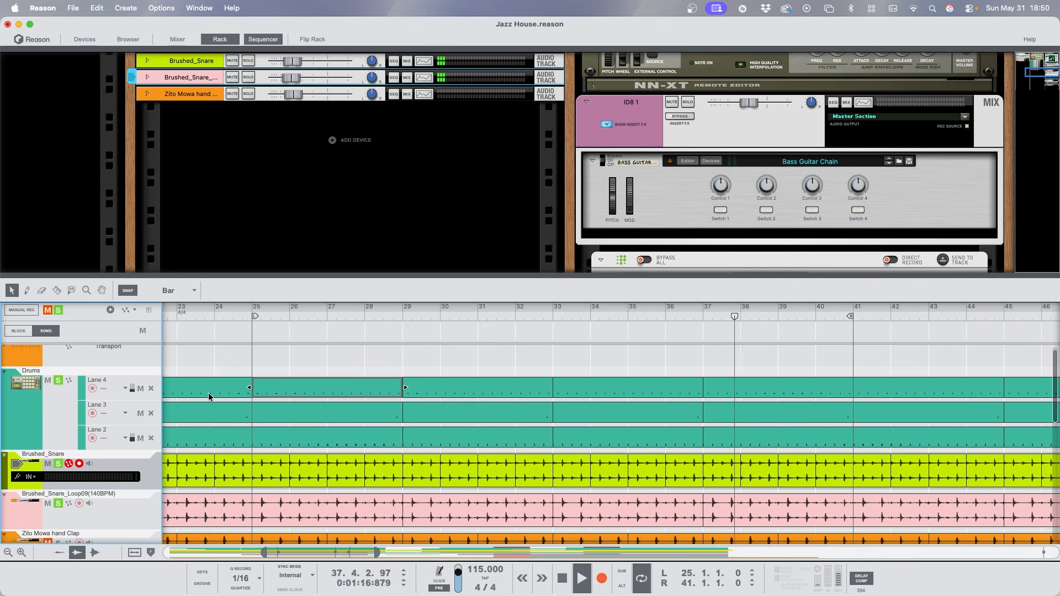
{"action": "scroll", "coordinate": [160, 438], "scroll_direction": "down", "scroll_amount": 3}
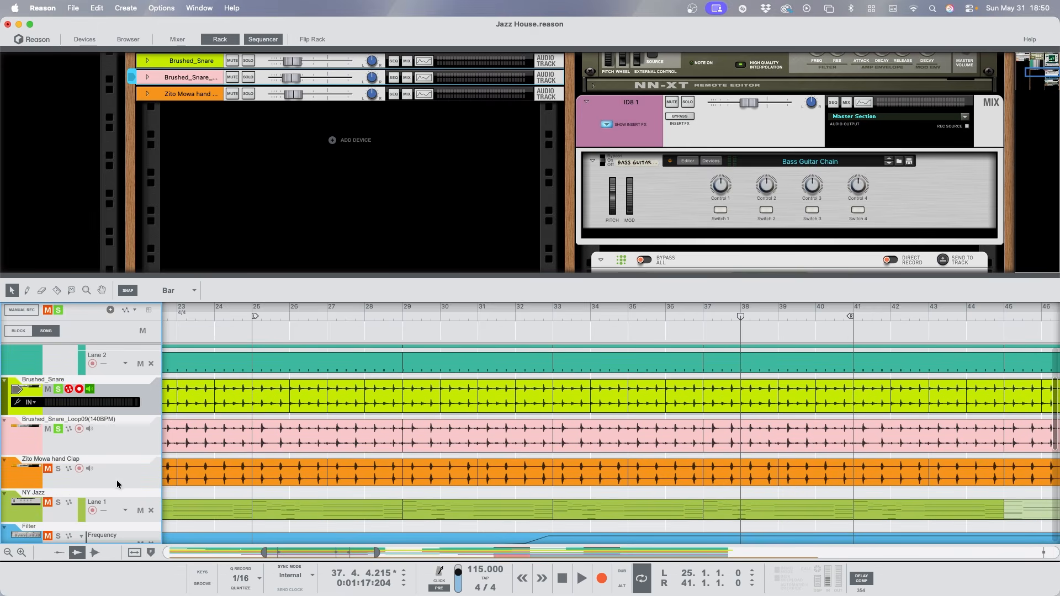
Examine the waveform of the Zito Mowa hand Clap clip at bar 25 and return to the arrangement.
{"action": "double_click", "coordinate": [295, 476]}
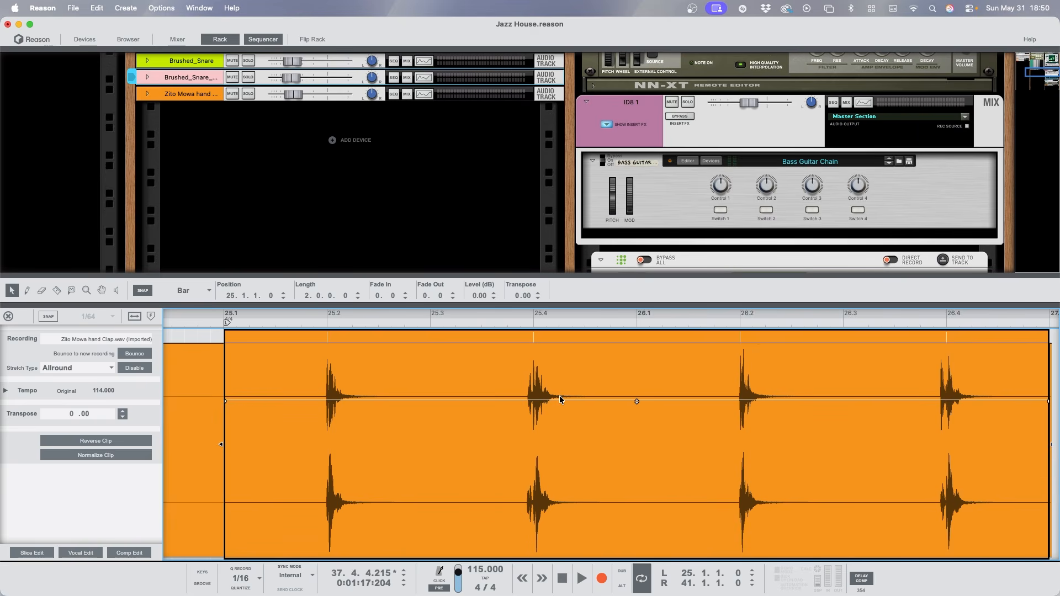
{"action": "scroll", "coordinate": [560, 399], "scroll_direction": "right", "scroll_amount": 1}
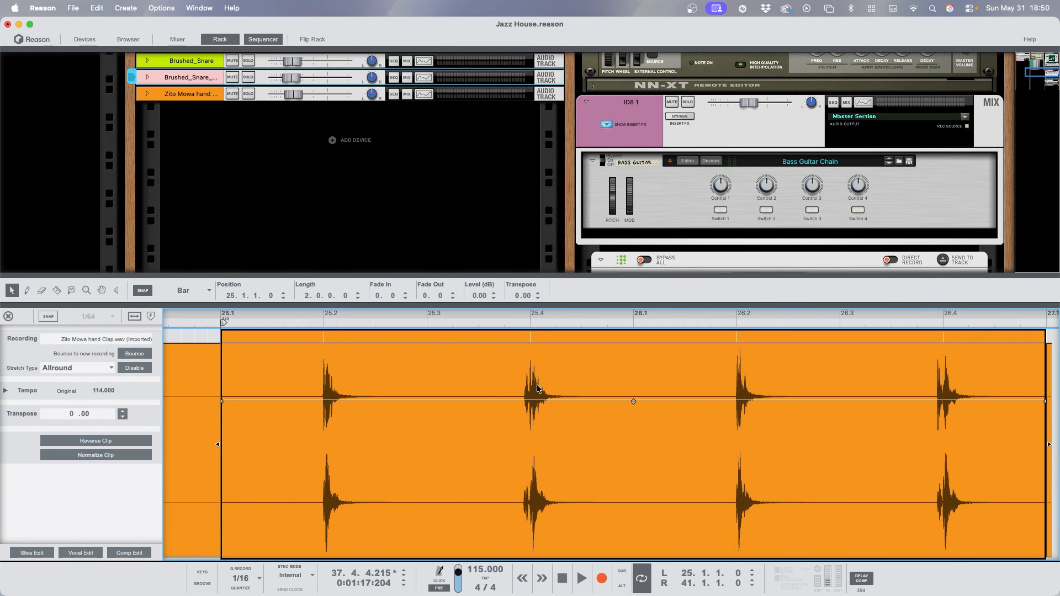
{"action": "left_click", "coordinate": [8, 317]}
Clear the solos on both brushed snare tracks and Drums, solo Zito Mowa hand Clap and start playback.
{"action": "left_click", "coordinate": [58, 430]}
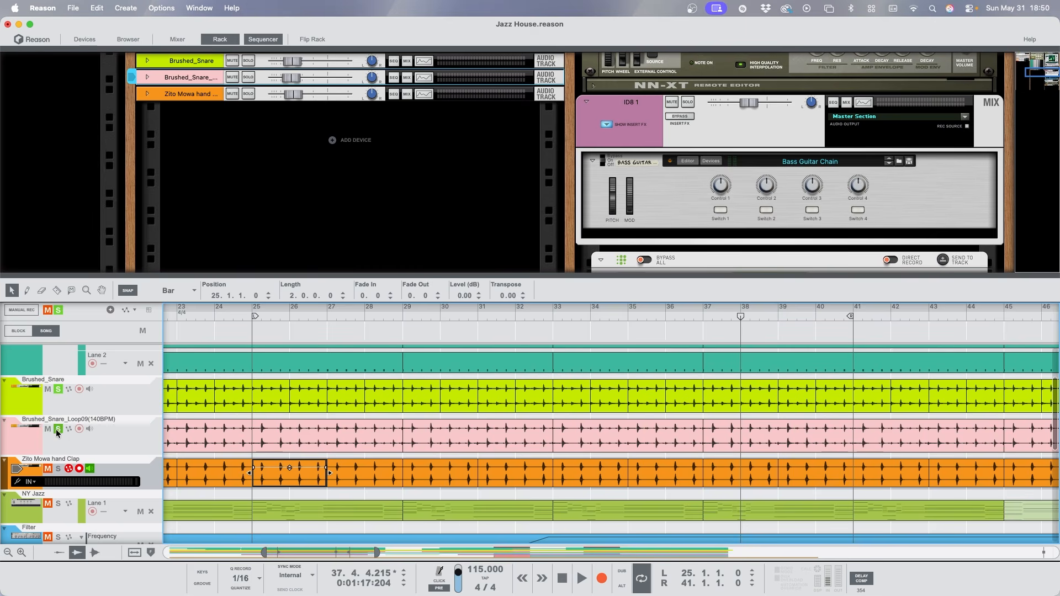
{"action": "left_click", "coordinate": [58, 389]}
{"action": "scroll", "coordinate": [86, 400], "scroll_direction": "up", "scroll_amount": 2}
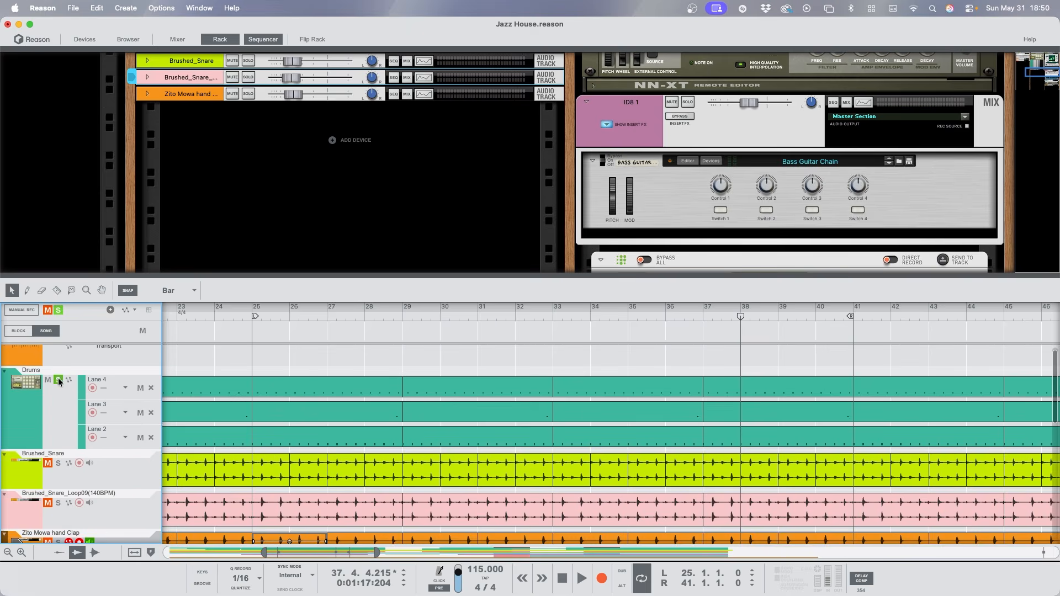
{"action": "scroll", "coordinate": [86, 420], "scroll_direction": "down", "scroll_amount": 3}
{"action": "left_click", "coordinate": [58, 437]}
{"action": "left_click", "coordinate": [286, 446]}
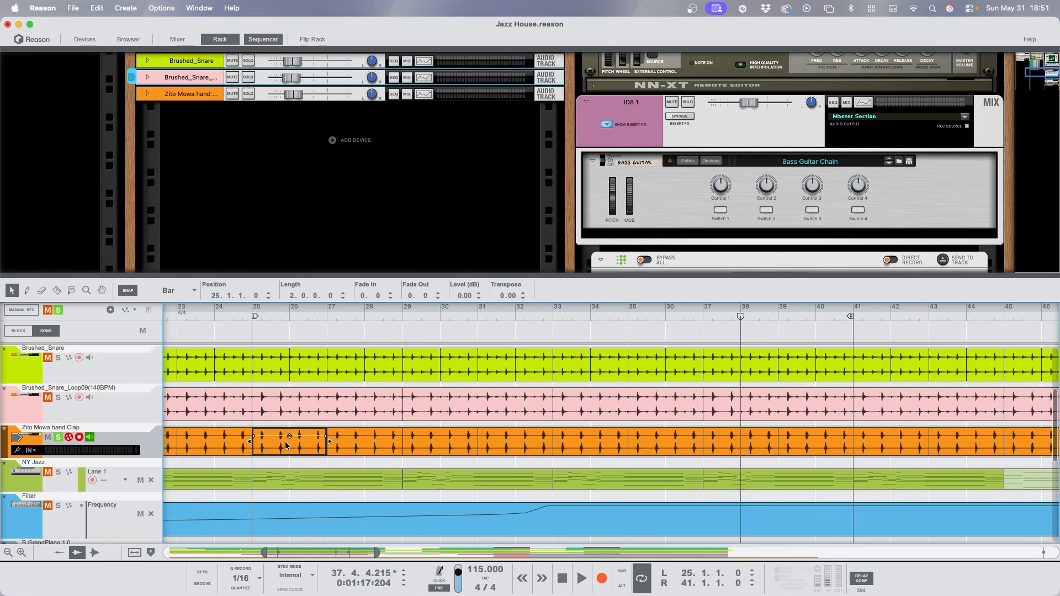
{"action": "key", "text": "space"}
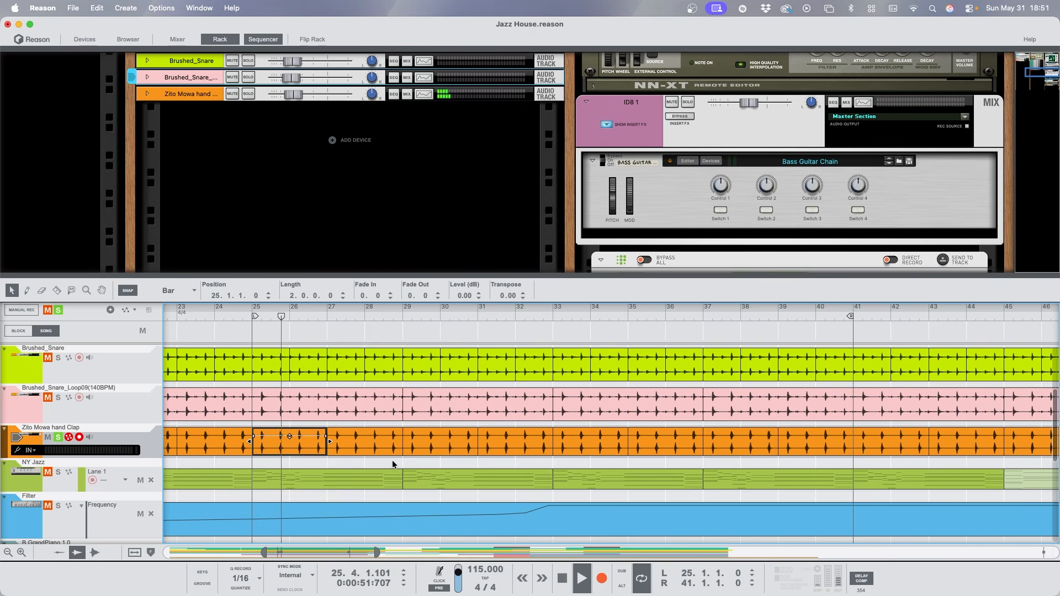
Solo both brushed snare tracks and Drums alongside the hand clap, listen to them together and stop playback.
{"action": "left_click", "coordinate": [58, 397]}
{"action": "left_click", "coordinate": [58, 358]}
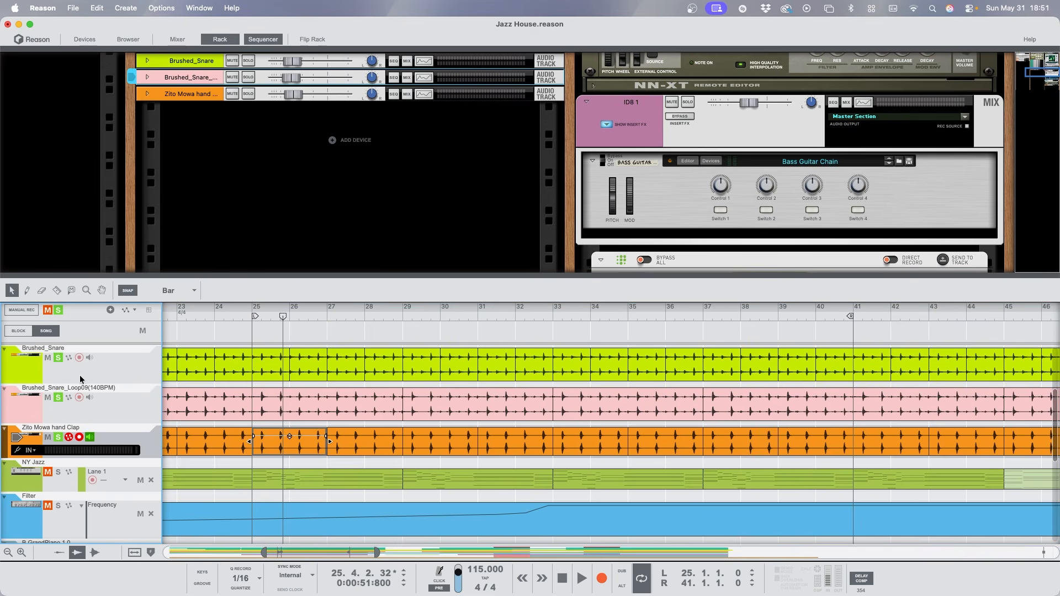
{"action": "key", "text": "space"}
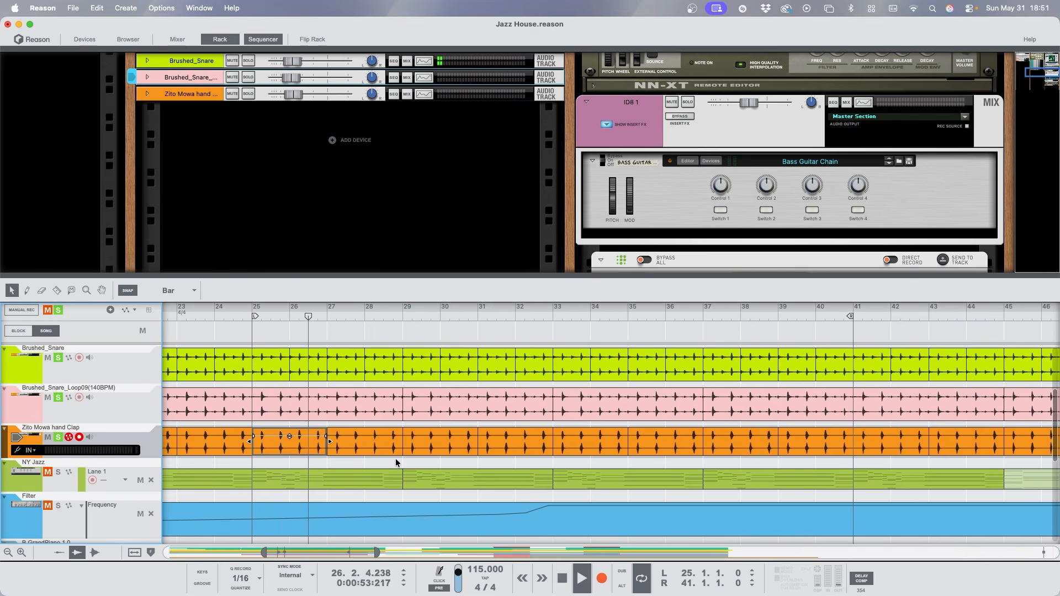
{"action": "scroll", "coordinate": [166, 441], "scroll_direction": "up", "scroll_amount": 4}
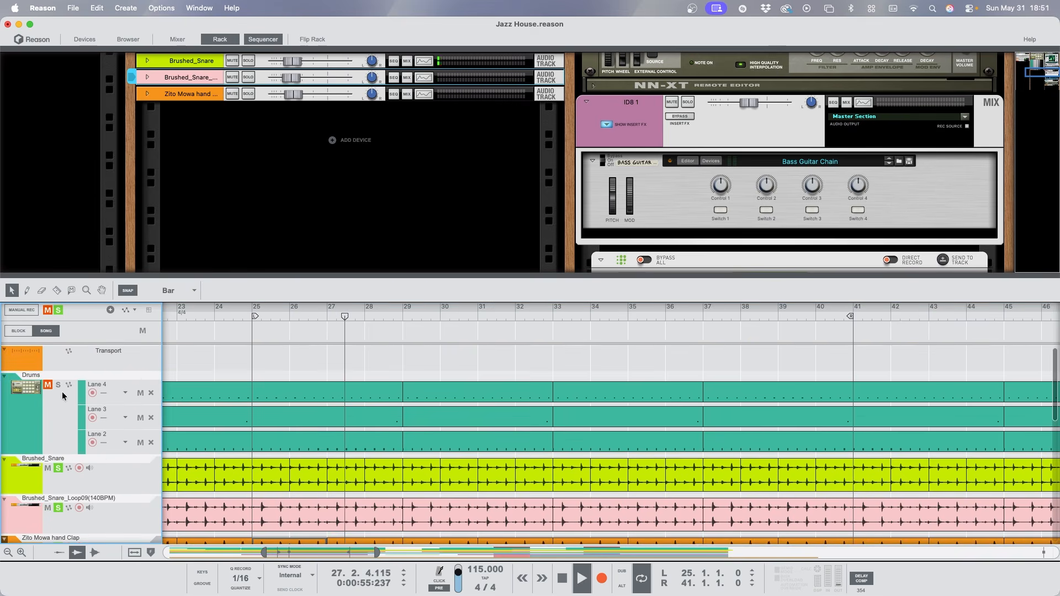
{"action": "left_click", "coordinate": [58, 386]}
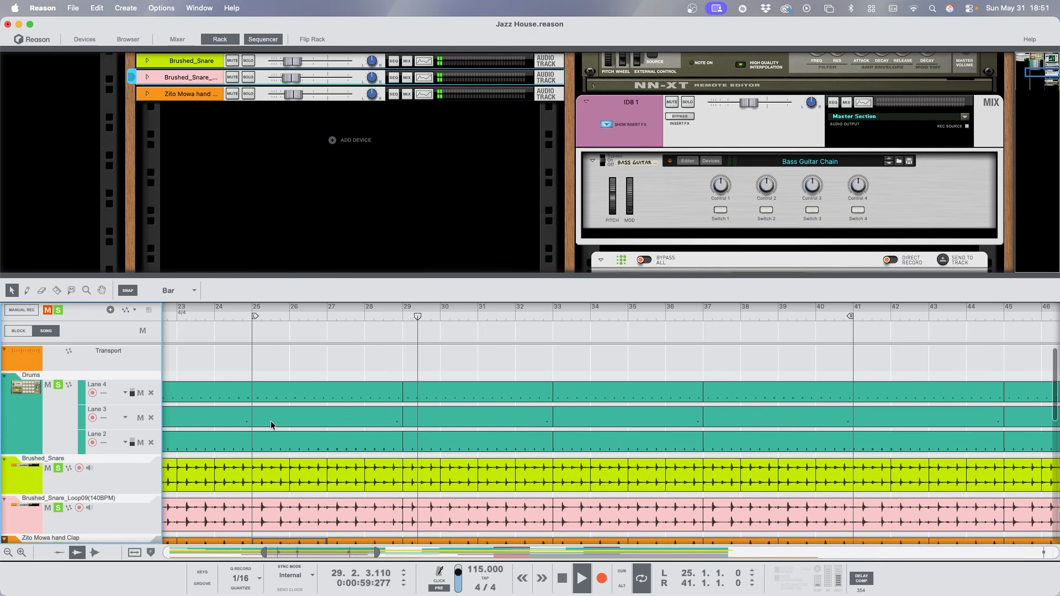
{"action": "scroll", "coordinate": [271, 425], "scroll_direction": "down", "scroll_amount": 1}
{"action": "scroll", "coordinate": [271, 425], "scroll_direction": "down", "scroll_amount": 3}
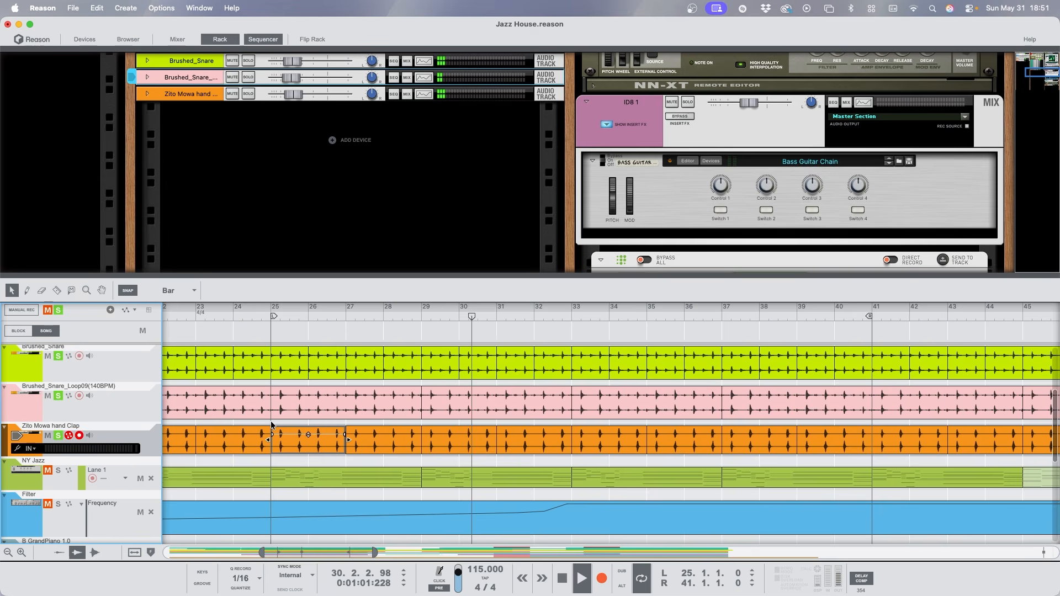
{"action": "key", "text": "space"}
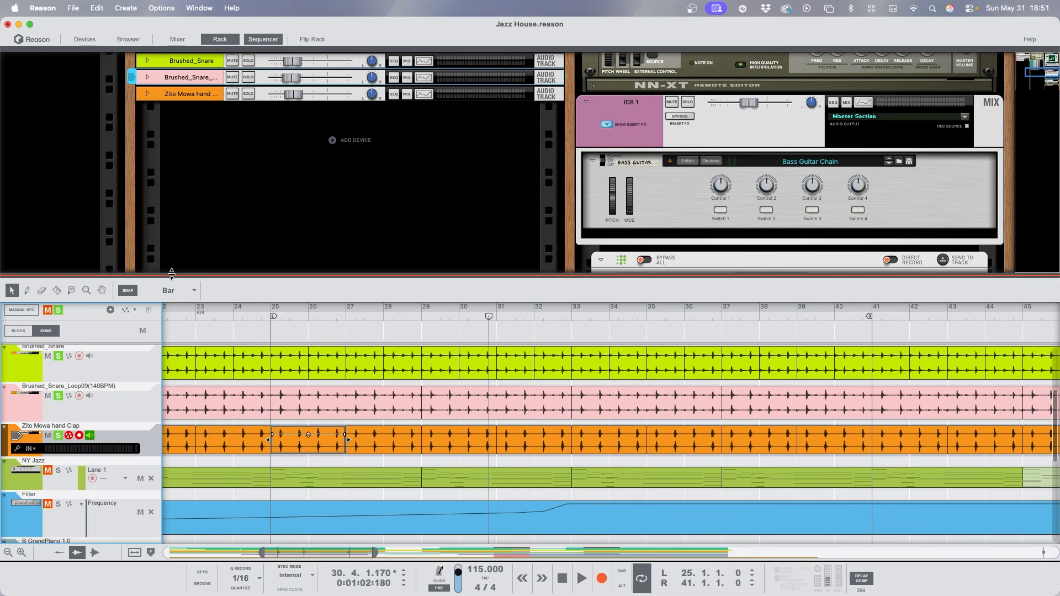
Enlarge the rack to examine the Drums bus insert effects, then collapse them and enlarge the sequencer again.
{"action": "left_click_drag", "start_coordinate": [172, 273], "coordinate": [171, 388]}
{"action": "scroll", "coordinate": [167, 253], "scroll_direction": "up", "scroll_amount": 10}
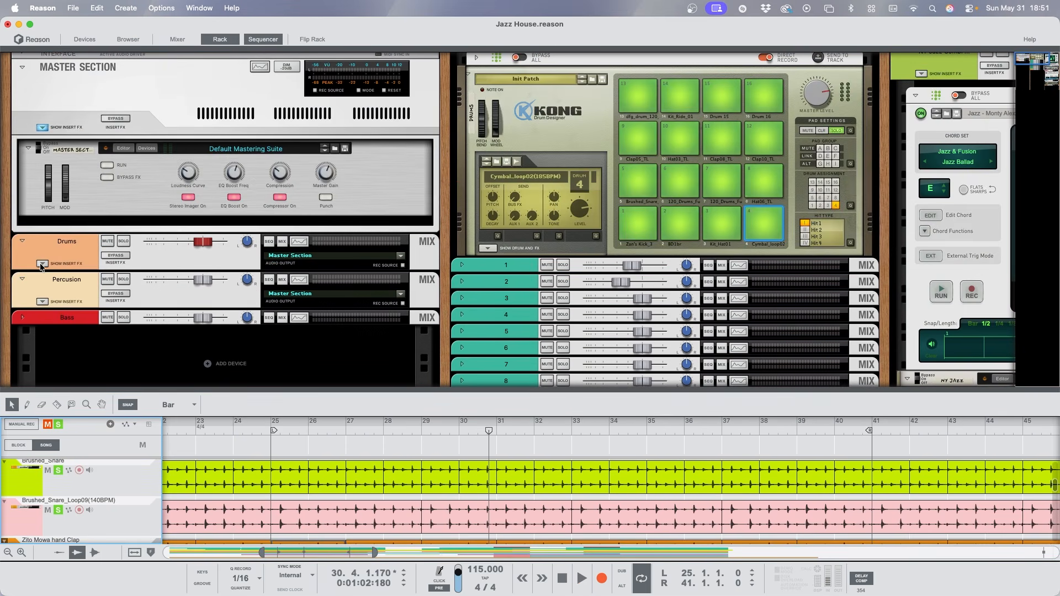
{"action": "left_click", "coordinate": [41, 264]}
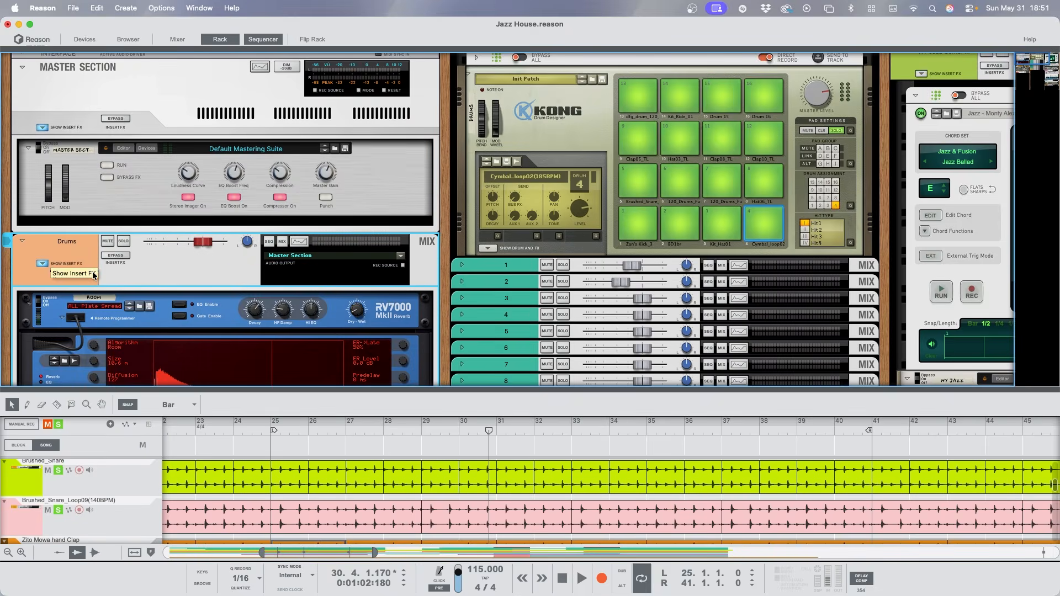
{"action": "scroll", "coordinate": [94, 272], "scroll_direction": "down", "scroll_amount": 10}
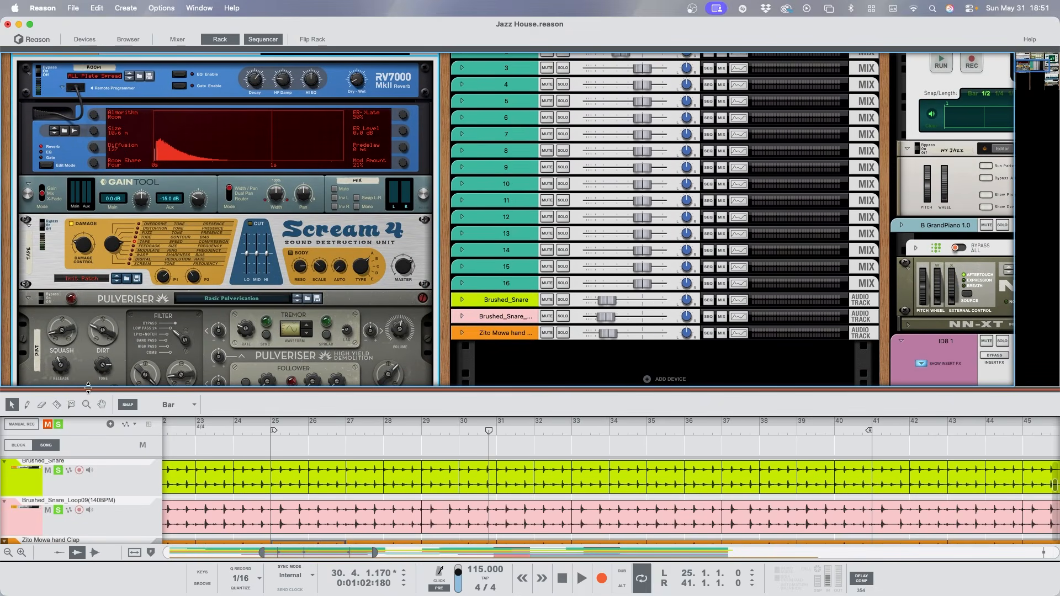
{"action": "left_click_drag", "start_coordinate": [83, 393], "coordinate": [83, 470]}
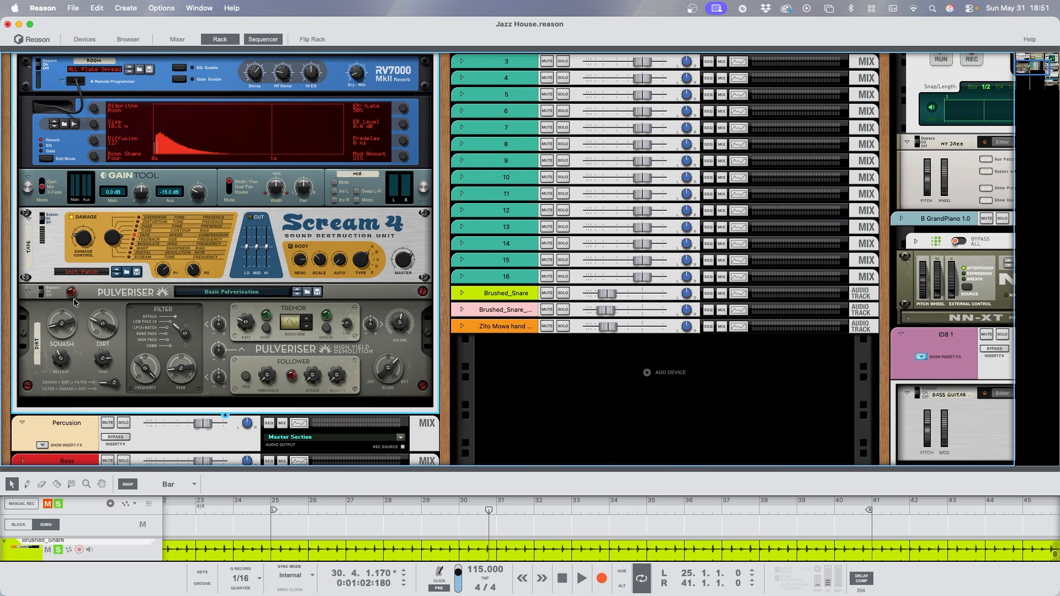
{"action": "scroll", "coordinate": [80, 151], "scroll_direction": "up", "scroll_amount": 5}
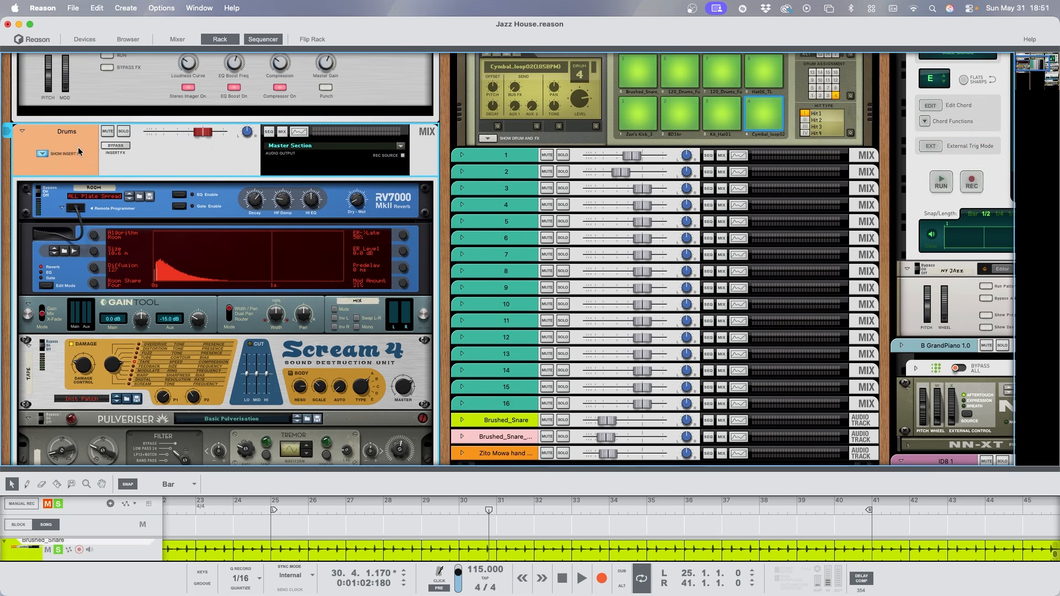
{"action": "left_click", "coordinate": [41, 155]}
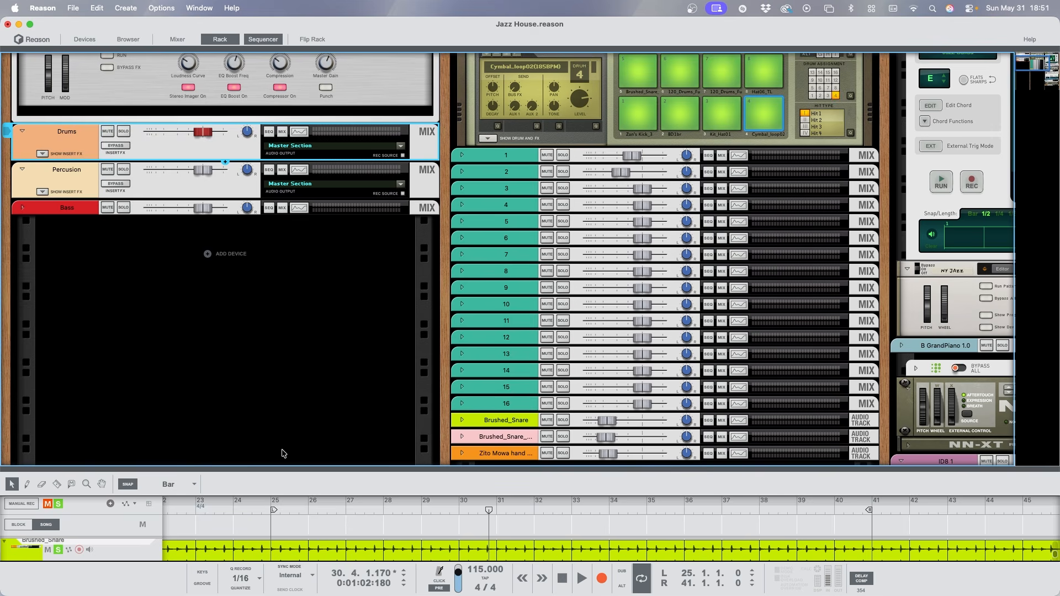
{"action": "left_click_drag", "start_coordinate": [282, 467], "coordinate": [223, 348]}
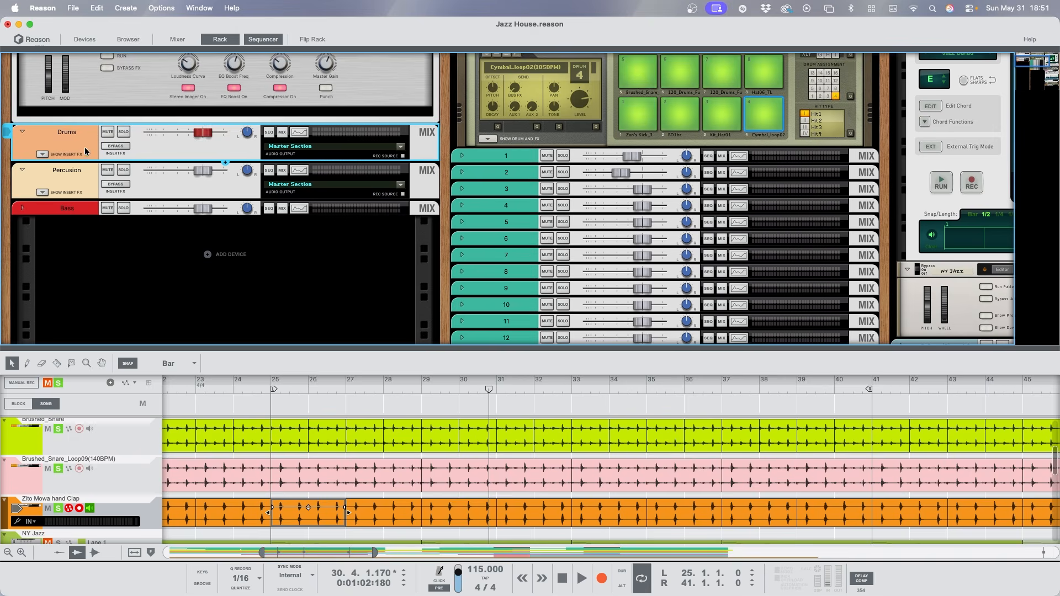
Show the Drums bus insert effects, start playback and bypass them.
{"action": "left_click", "coordinate": [42, 155]}
{"action": "key", "text": "space"}
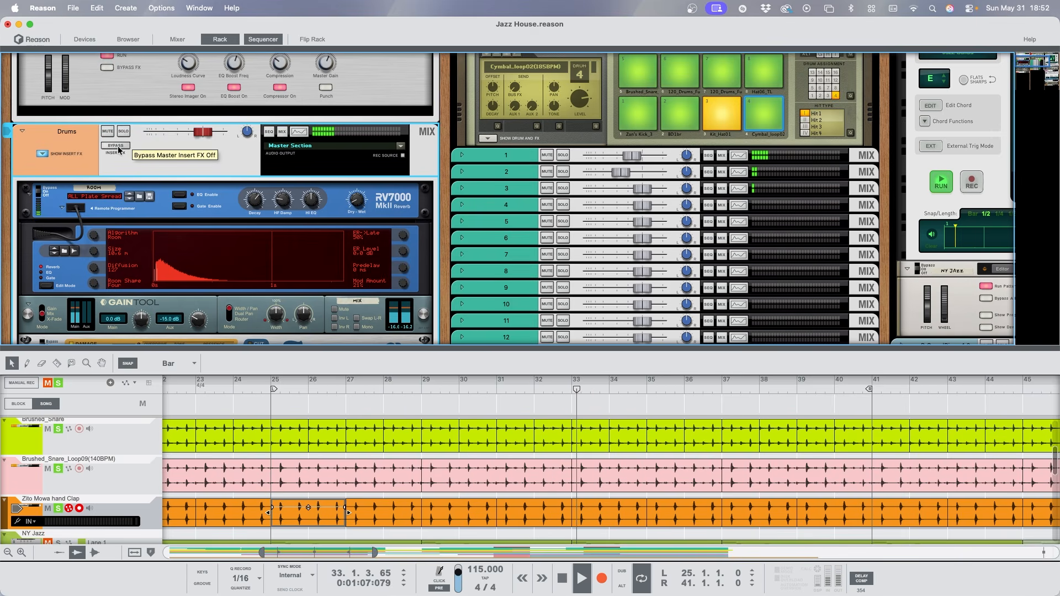
{"action": "left_click", "coordinate": [119, 149]}
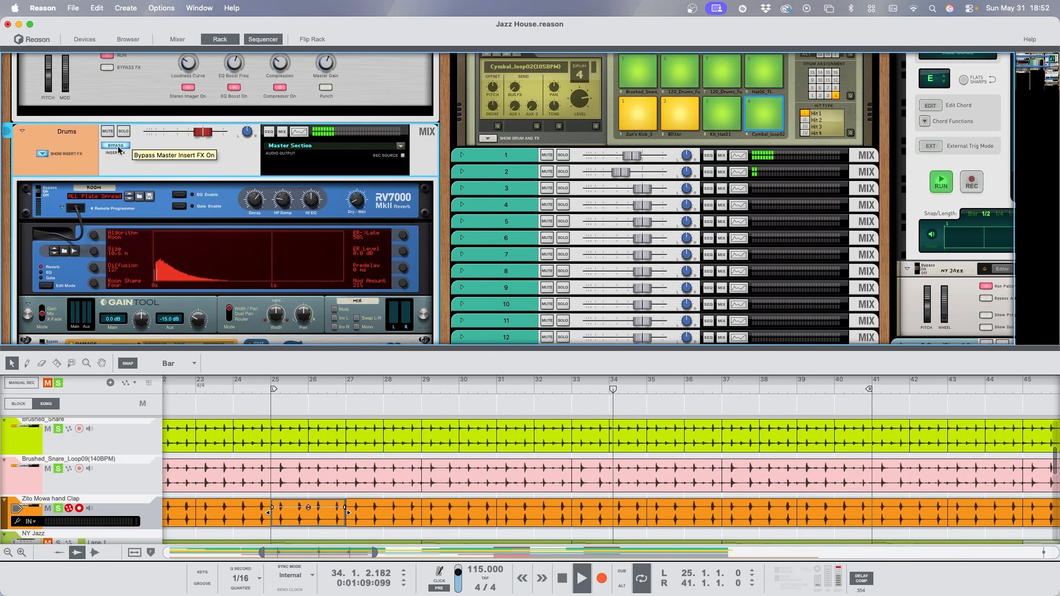
Compare the Drums bus with its insert effects active and bypassed during playback, leave them bypassed and stop playback.
{"action": "key", "text": "space"}
{"action": "key", "text": "space"}
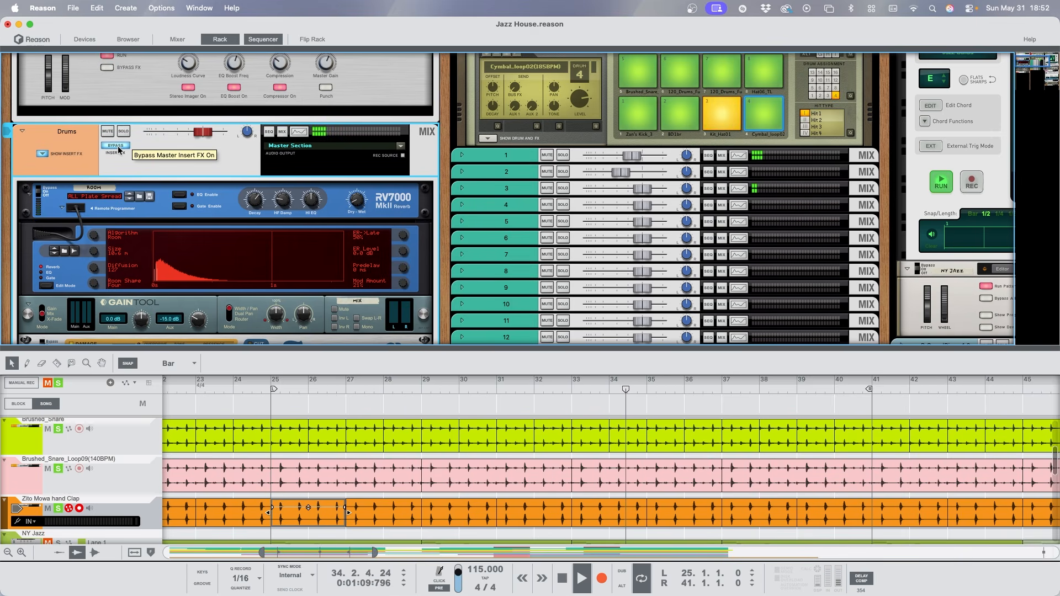
{"action": "left_click", "coordinate": [118, 149]}
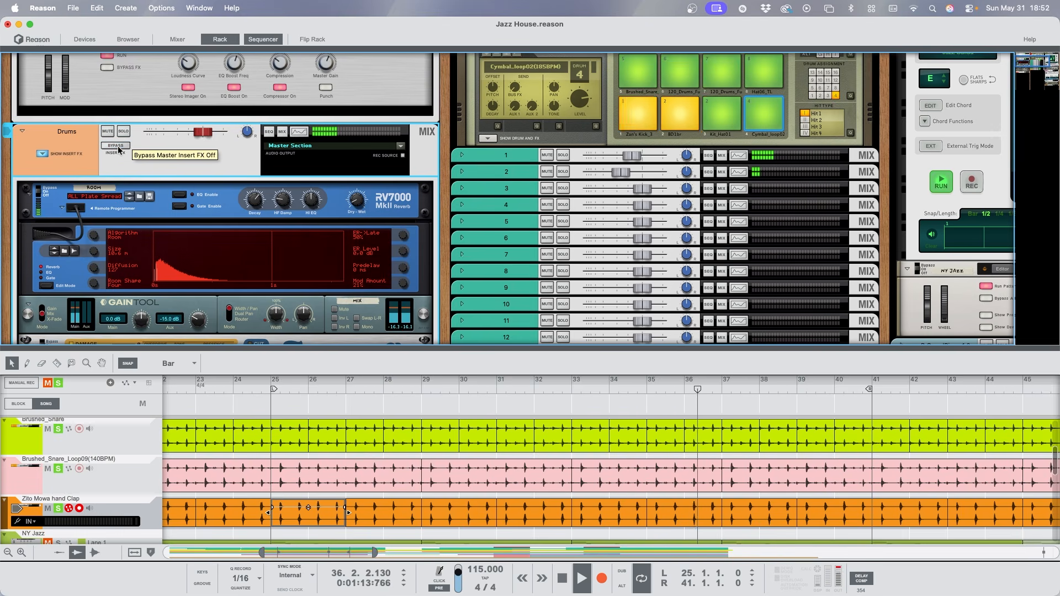
{"action": "left_click", "coordinate": [118, 150]}
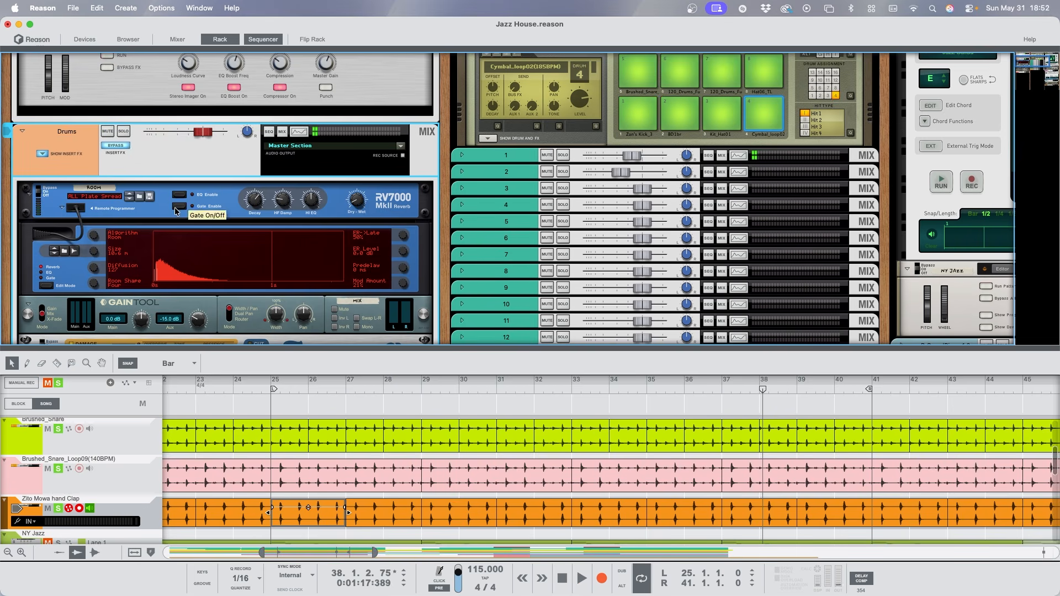
Examine the RV7000, Gain Tool, Scream 4 and Pulveriser inserts on the Drums bus, collapse them and show only the sequencer.
{"action": "scroll", "coordinate": [121, 157], "scroll_direction": "down", "scroll_amount": 4}
{"action": "left_click", "coordinate": [158, 351]}
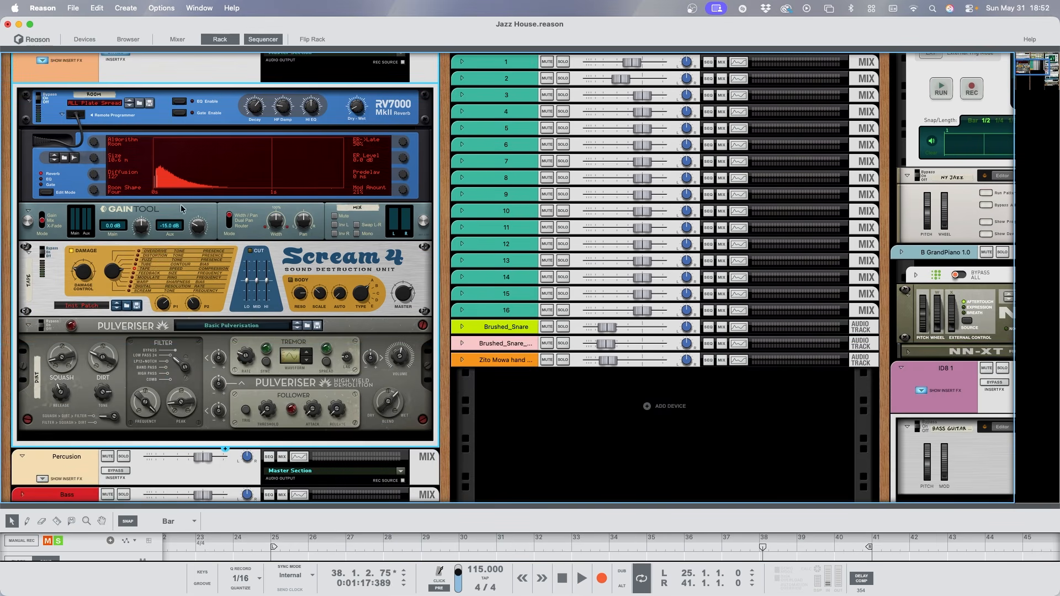
{"action": "scroll", "coordinate": [110, 137], "scroll_direction": "up", "scroll_amount": 3}
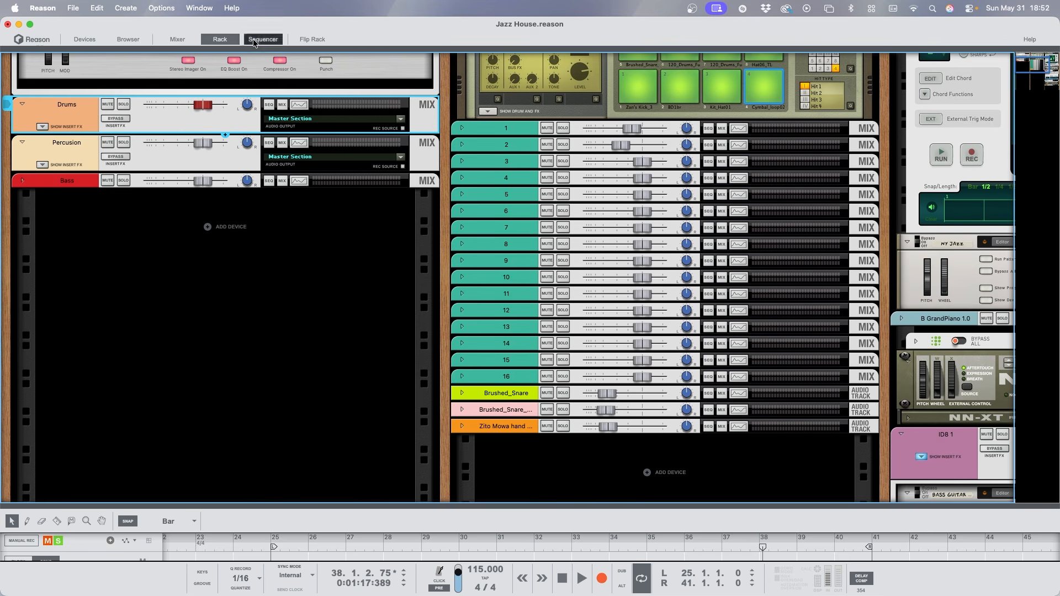
{"action": "left_click", "coordinate": [254, 39]}
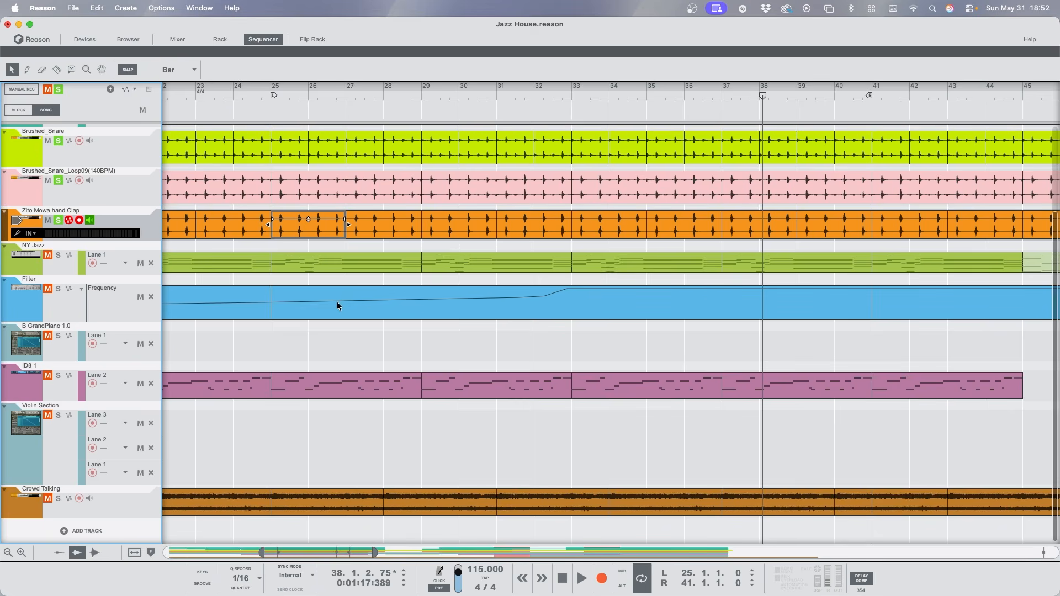
Play the soloed Drums, brushed snare and hand clap tracks briefly and stop playback.
{"action": "scroll", "coordinate": [331, 301], "scroll_direction": "left", "scroll_amount": 3}
{"action": "scroll", "coordinate": [313, 316], "scroll_direction": "up", "scroll_amount": 5}
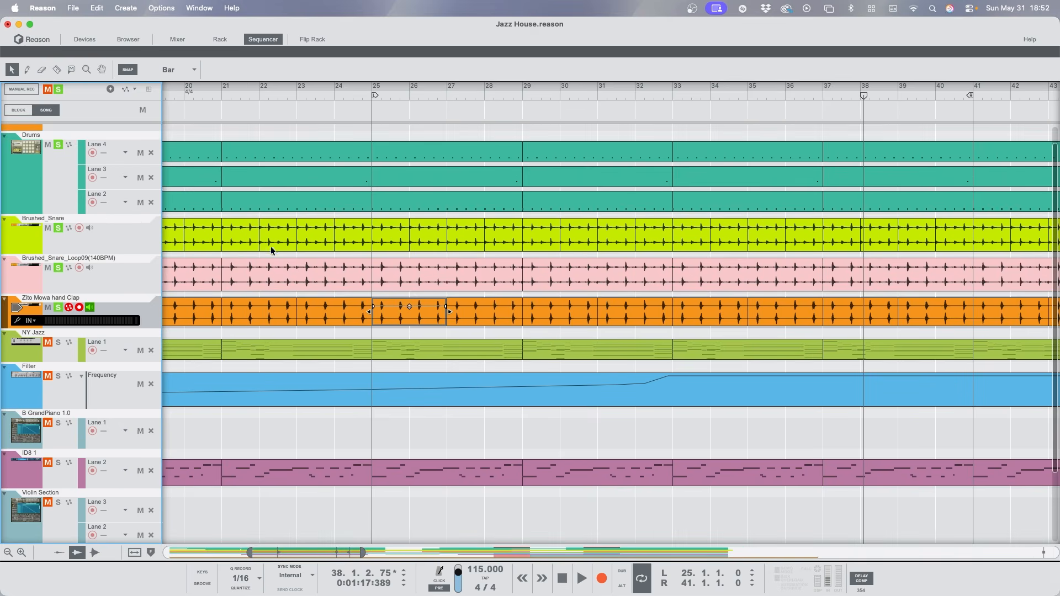
{"action": "key", "text": "space"}
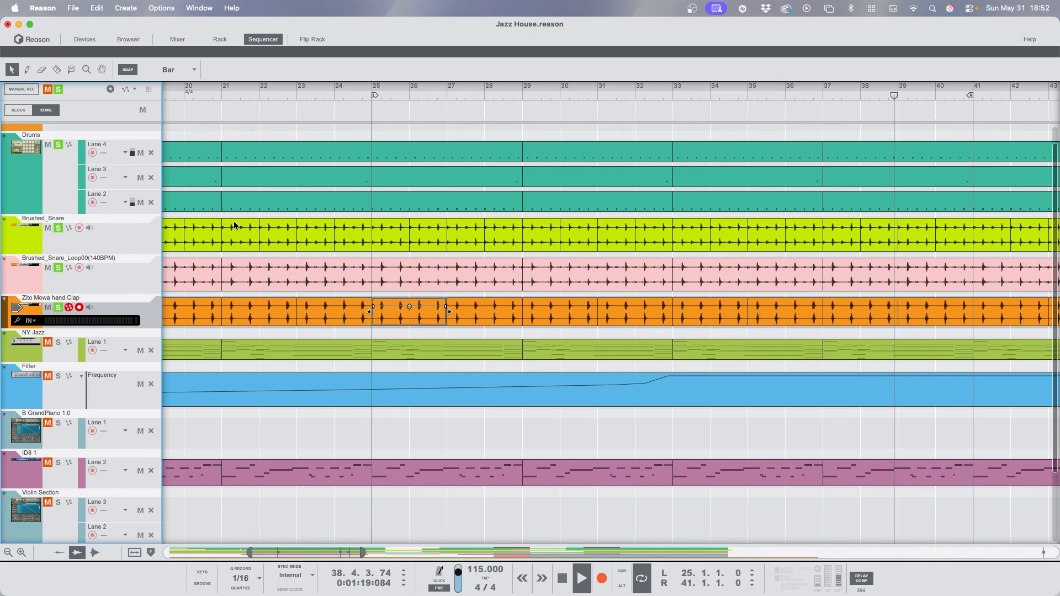
{"action": "key", "text": "space"}
{"action": "scroll", "coordinate": [507, 222], "scroll_direction": "right", "scroll_amount": 2}
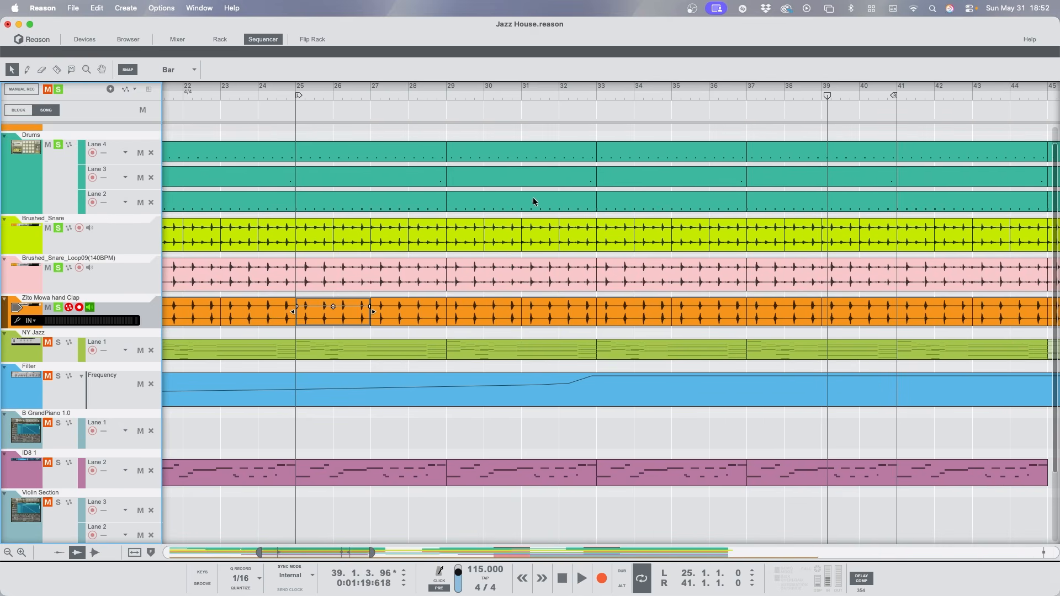
Show the rack's NY Jazz devices together with the sequencer and enlarge the sequencer area.
{"action": "left_click", "coordinate": [219, 40]}
{"action": "scroll", "coordinate": [495, 164], "scroll_direction": "right", "scroll_amount": 5}
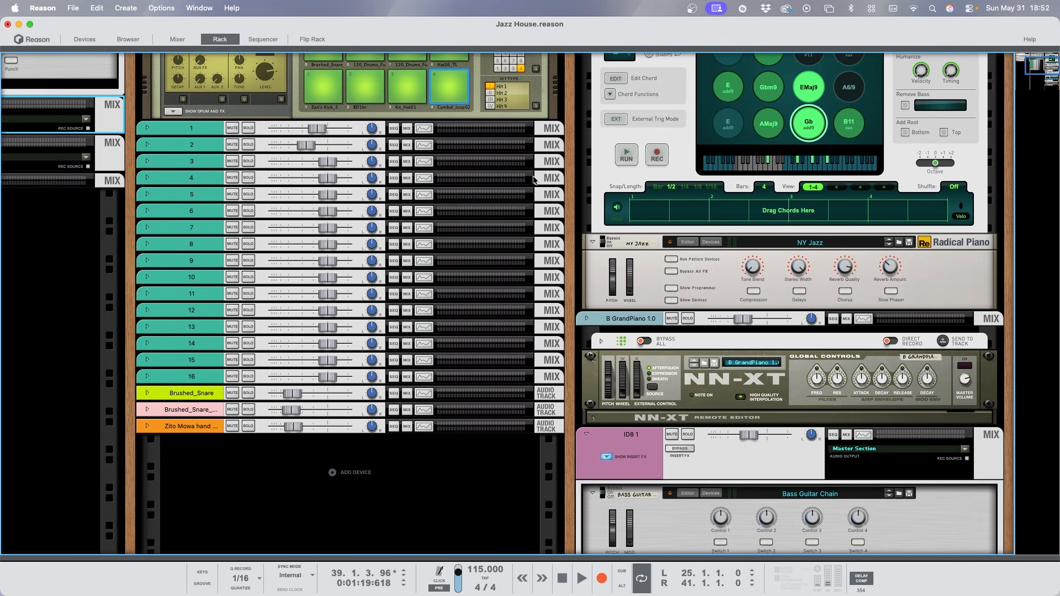
{"action": "left_click", "coordinate": [263, 40]}
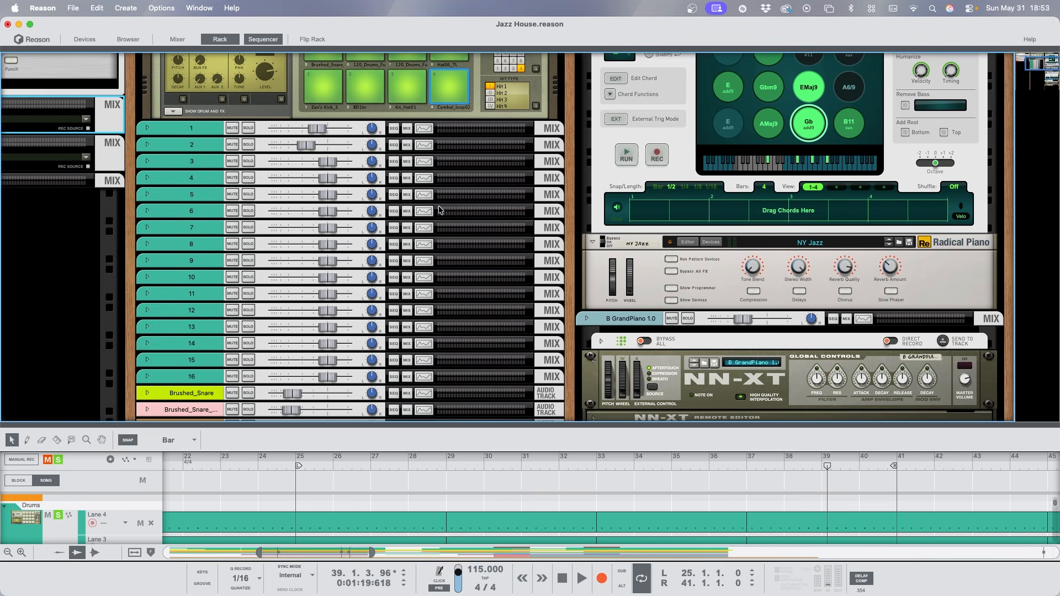
{"action": "left_click_drag", "start_coordinate": [304, 425], "coordinate": [305, 283]}
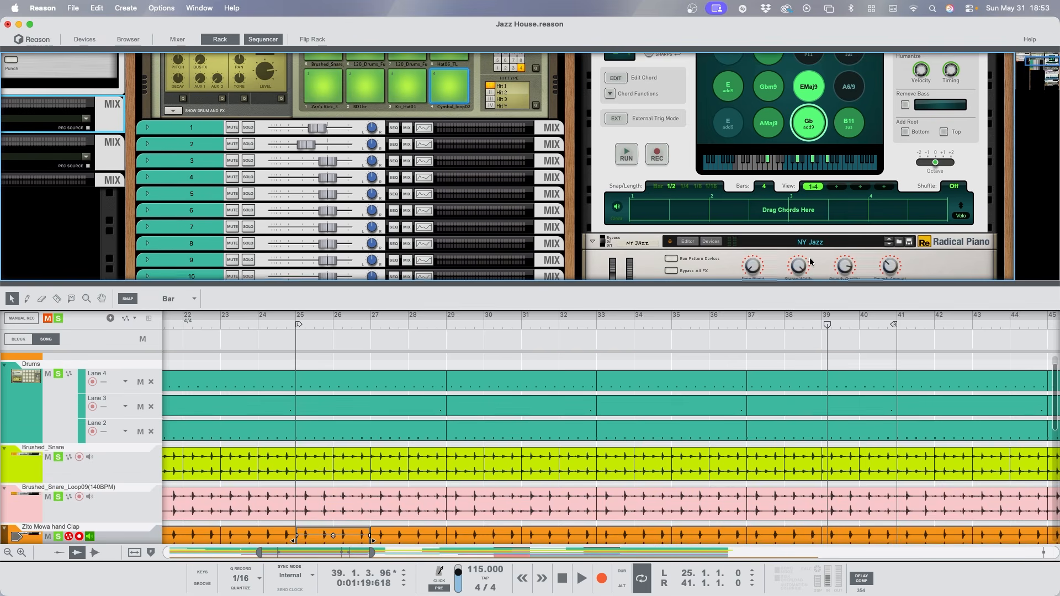
Clear all track solos and record-enable the NY Jazz track's Lane 1.
{"action": "scroll", "coordinate": [804, 181], "scroll_direction": "down", "scroll_amount": 2}
{"action": "scroll", "coordinate": [134, 439], "scroll_direction": "down", "scroll_amount": 3}
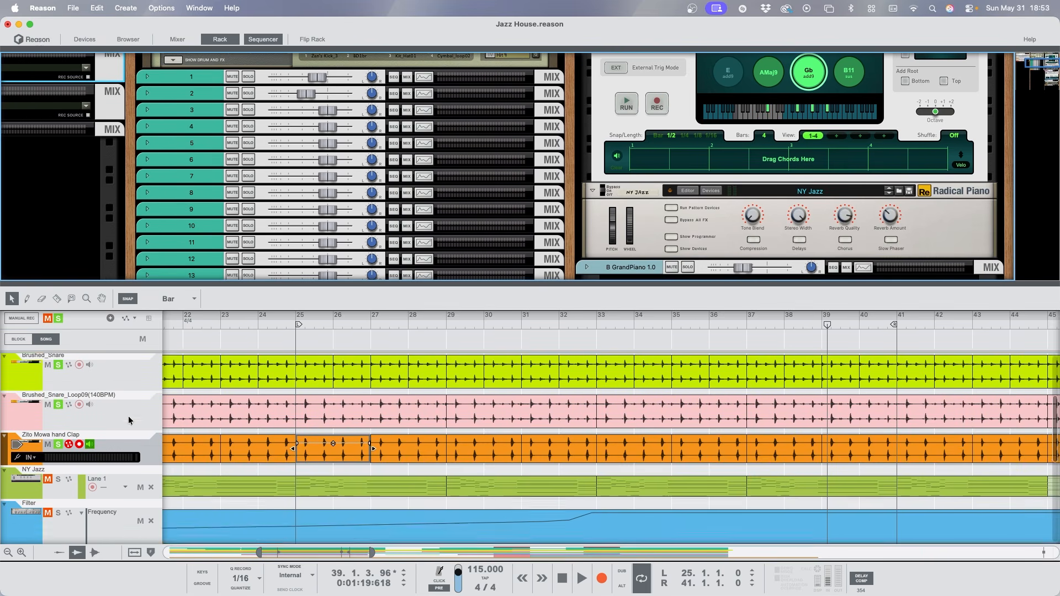
{"action": "scroll", "coordinate": [115, 428], "scroll_direction": "down", "scroll_amount": 2}
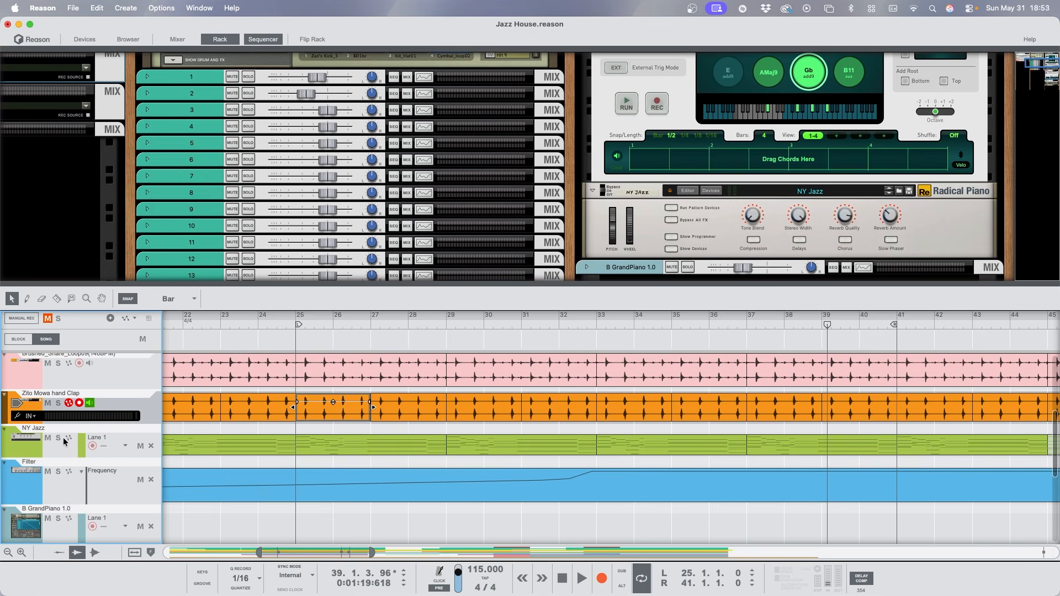
{"action": "left_click", "coordinate": [92, 445]}
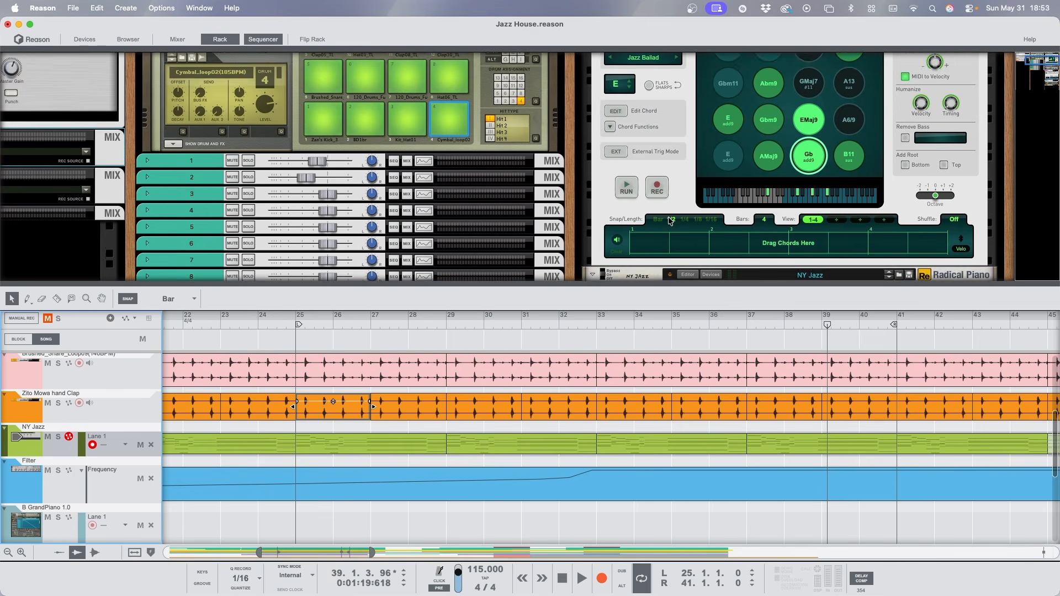
Turn the Chord Sequencer off, inspect the Radical Piano NY Jazz device below it, and turn the Chord Sequencer on again.
{"action": "left_click", "coordinate": [605, 125]}
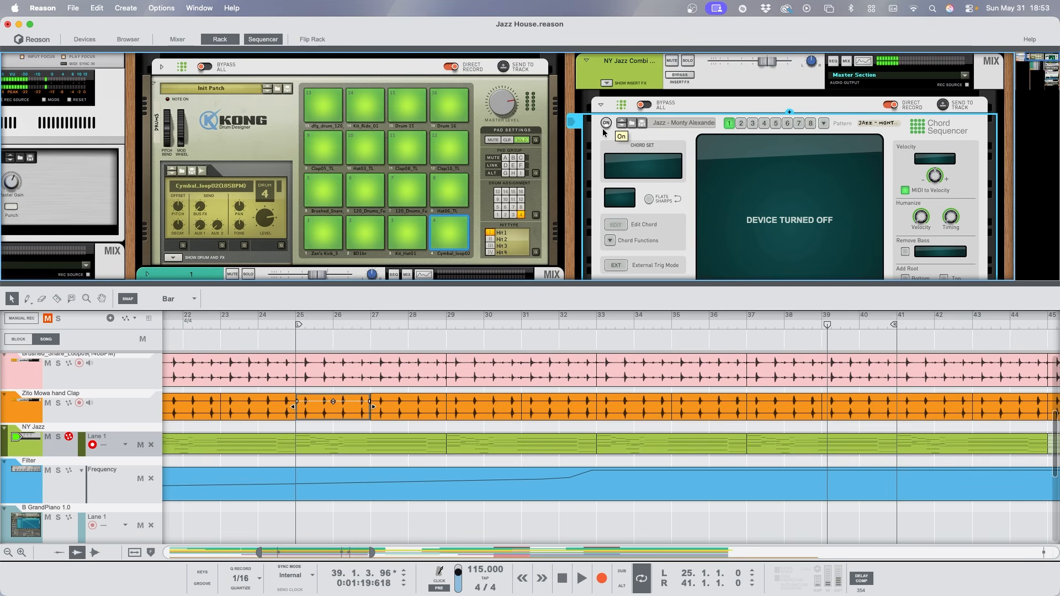
{"action": "scroll", "coordinate": [605, 131], "scroll_direction": "down", "scroll_amount": 5}
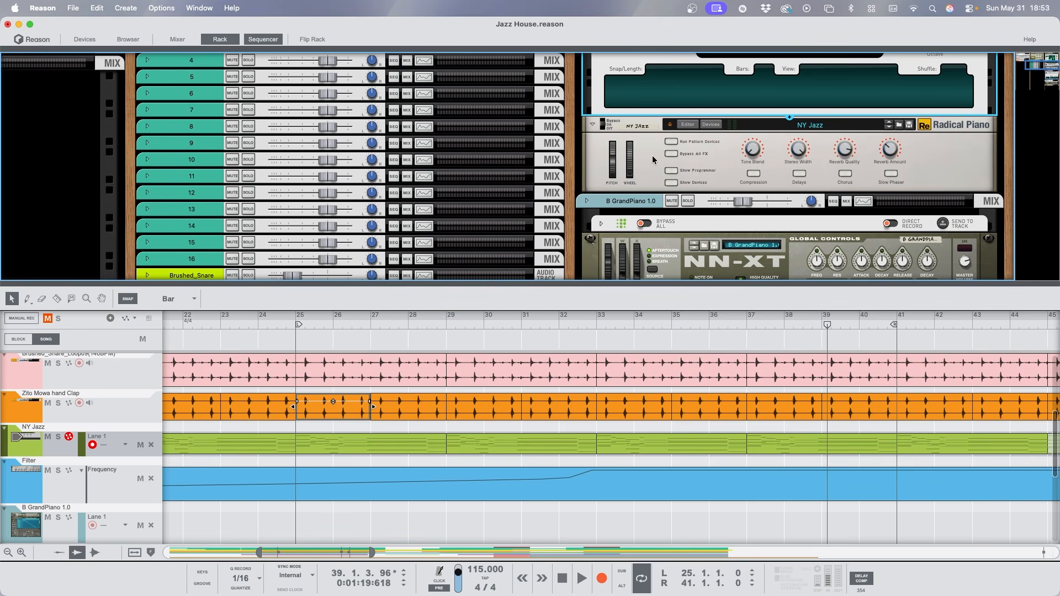
{"action": "scroll", "coordinate": [653, 159], "scroll_direction": "up", "scroll_amount": 3}
{"action": "scroll", "coordinate": [652, 159], "scroll_direction": "up", "scroll_amount": 3}
{"action": "left_click", "coordinate": [609, 124]}
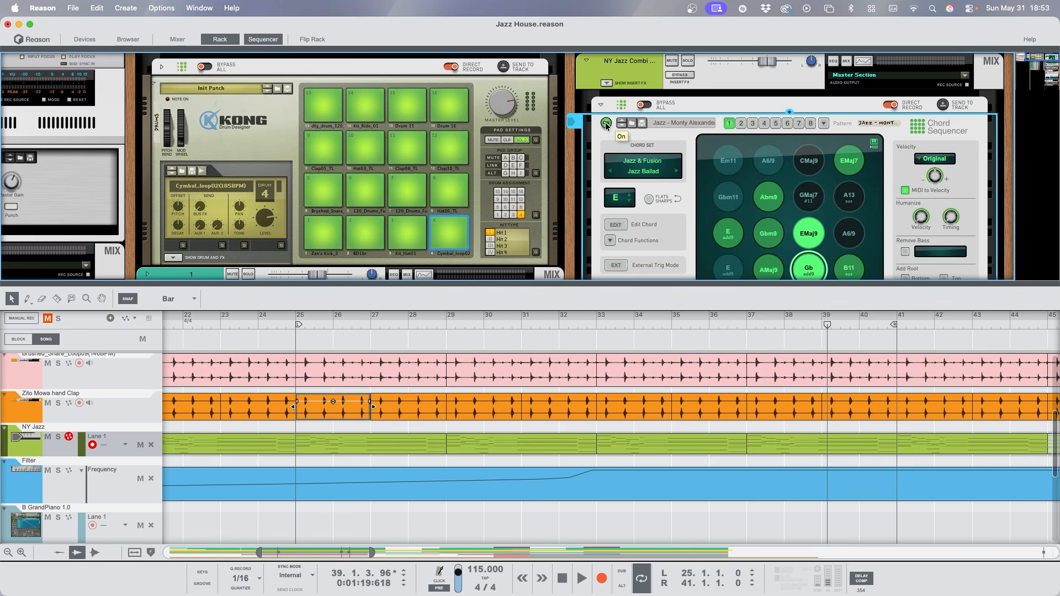
Look through the Chord Sequencer's Jazz & Fusion chord sets and close the list without changing the set.
{"action": "left_click_drag", "start_coordinate": [626, 281], "coordinate": [625, 288]}
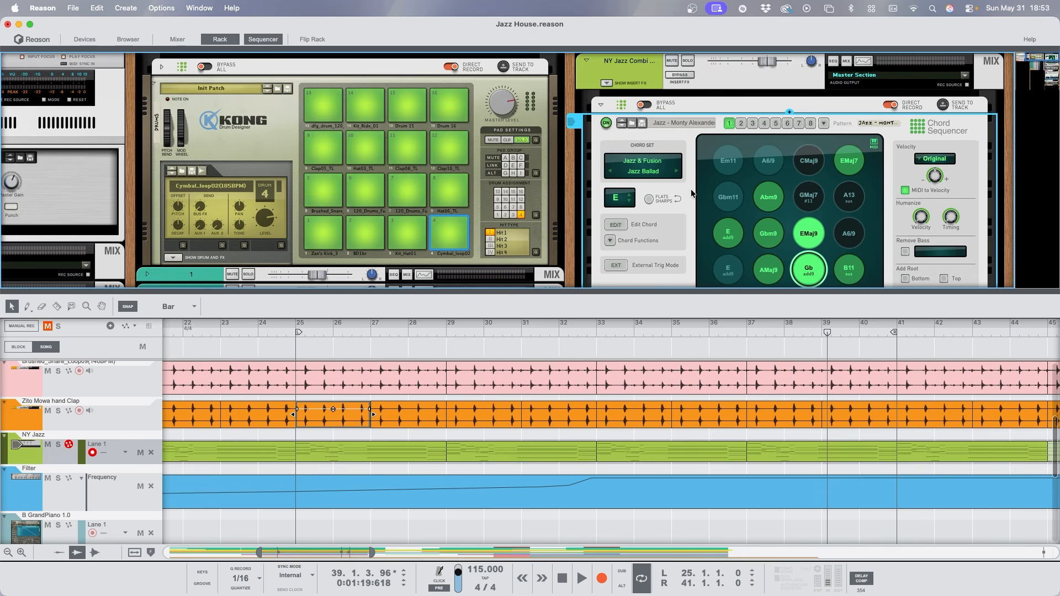
{"action": "scroll", "coordinate": [638, 123], "scroll_direction": "down", "scroll_amount": 2}
{"action": "left_click", "coordinate": [637, 123]}
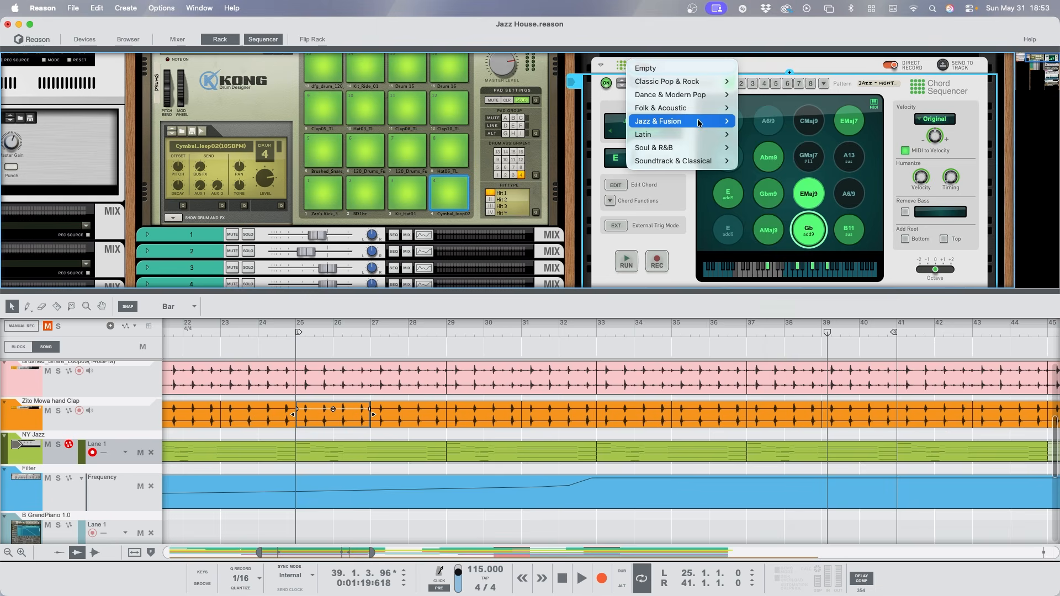
{"action": "mouse_move", "coordinate": [698, 122]}
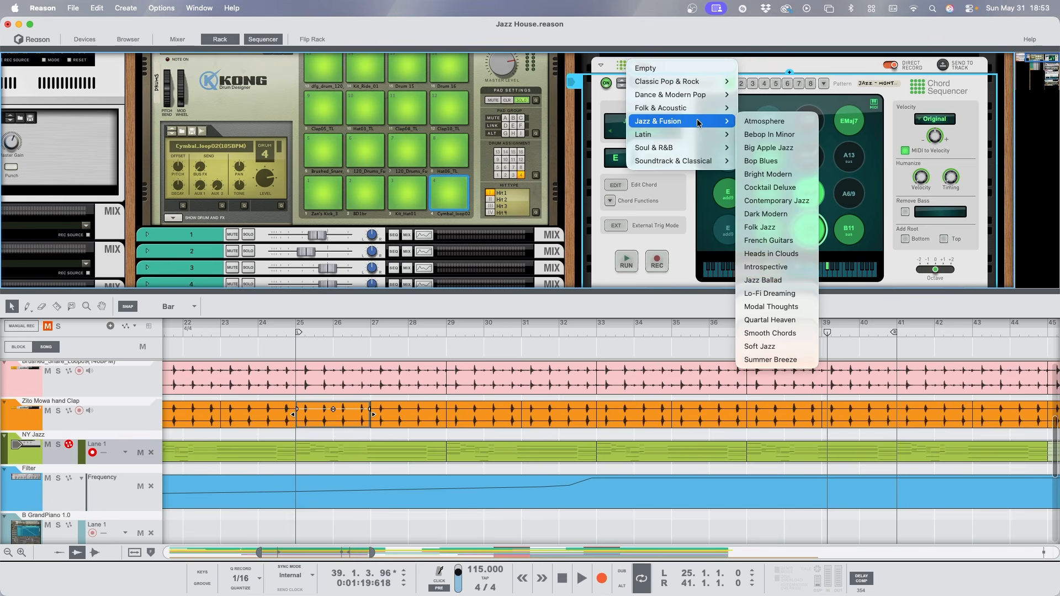
{"action": "left_click", "coordinate": [598, 167]}
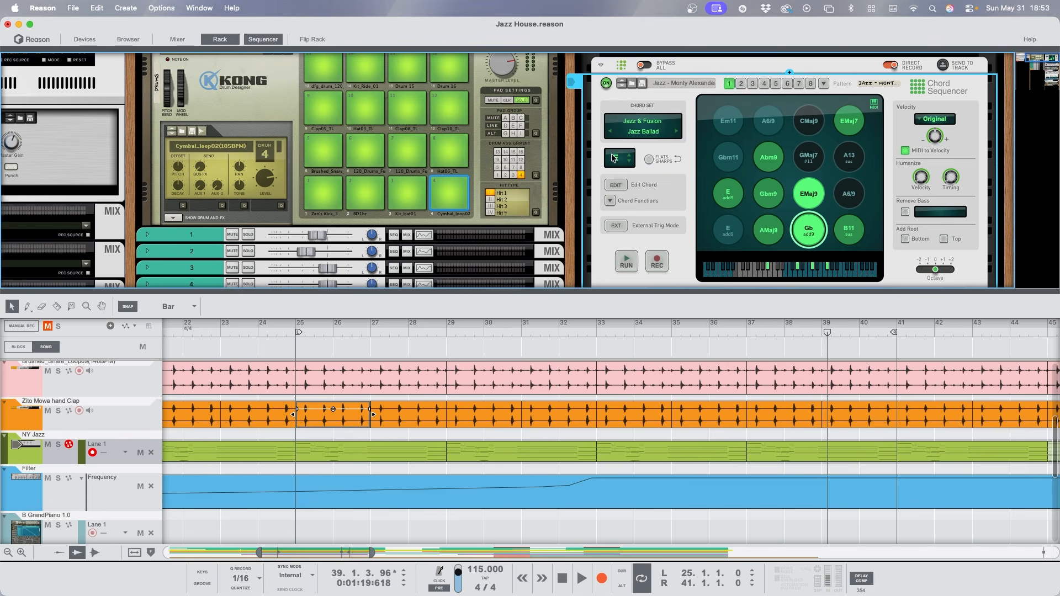
Audition chords from the Jazz Ballad set in the Chord Sequencer.
{"action": "left_click", "coordinate": [746, 256]}
{"action": "left_click", "coordinate": [746, 256]}
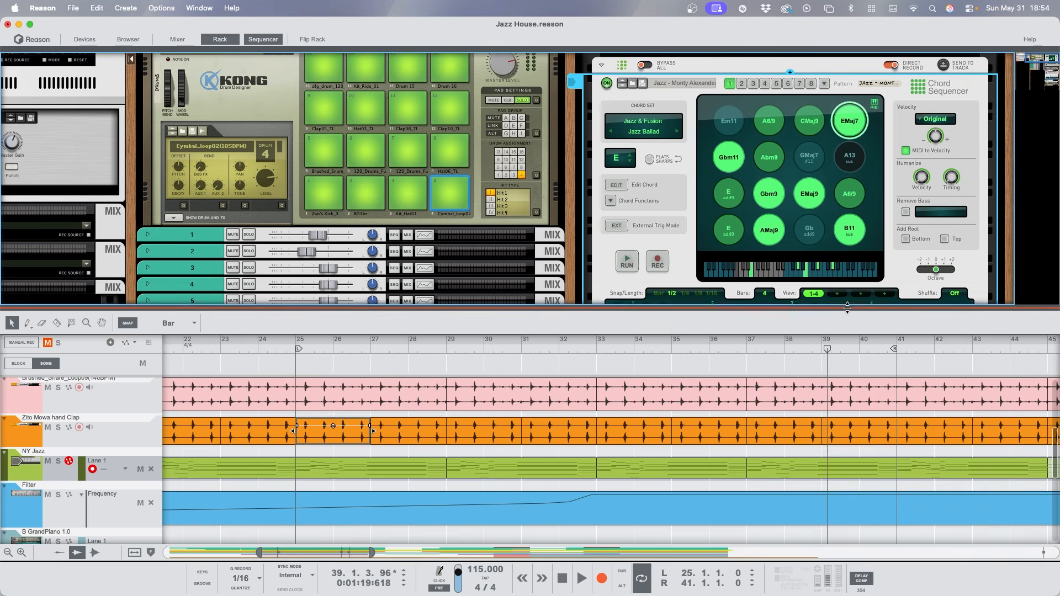
{"action": "scroll", "coordinate": [903, 229], "scroll_direction": "down", "scroll_amount": 2}
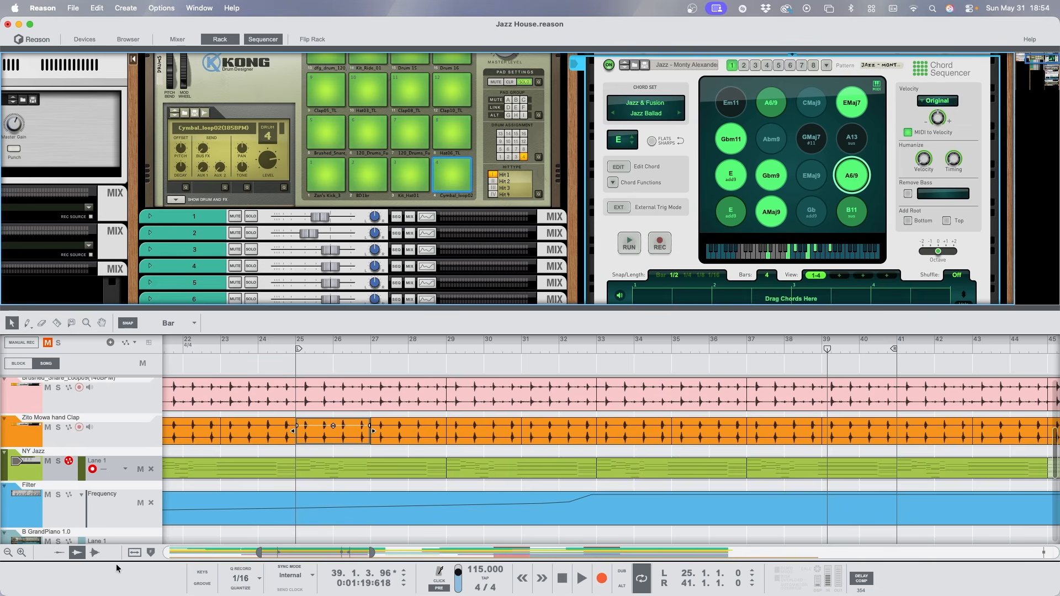
Solo the NY Jazz track and start playback.
{"action": "left_click", "coordinate": [58, 462]}
{"action": "key", "text": "space"}
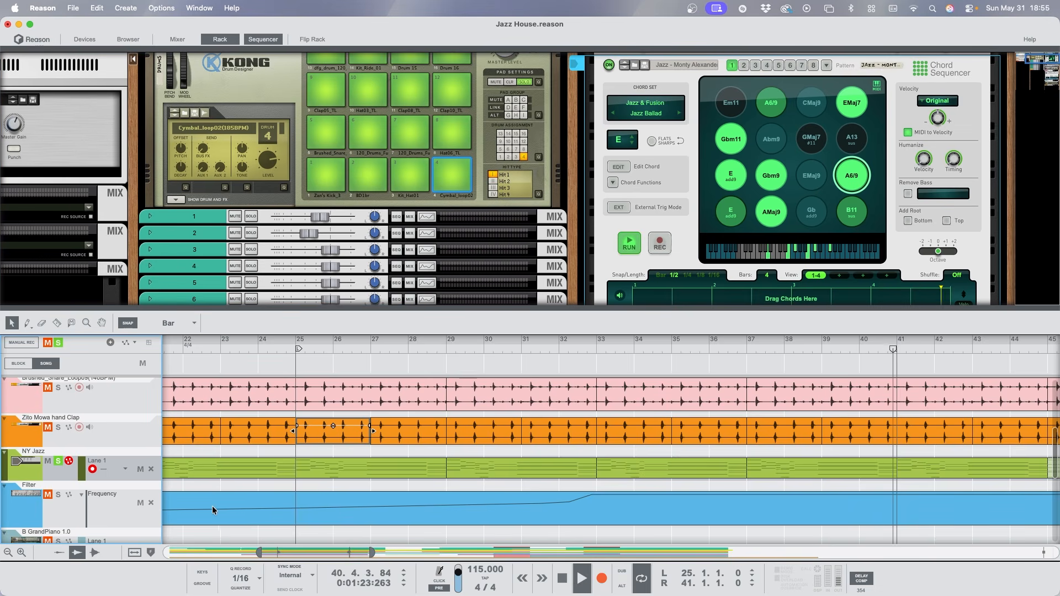
{"action": "scroll", "coordinate": [246, 501], "scroll_direction": "up", "scroll_amount": 5}
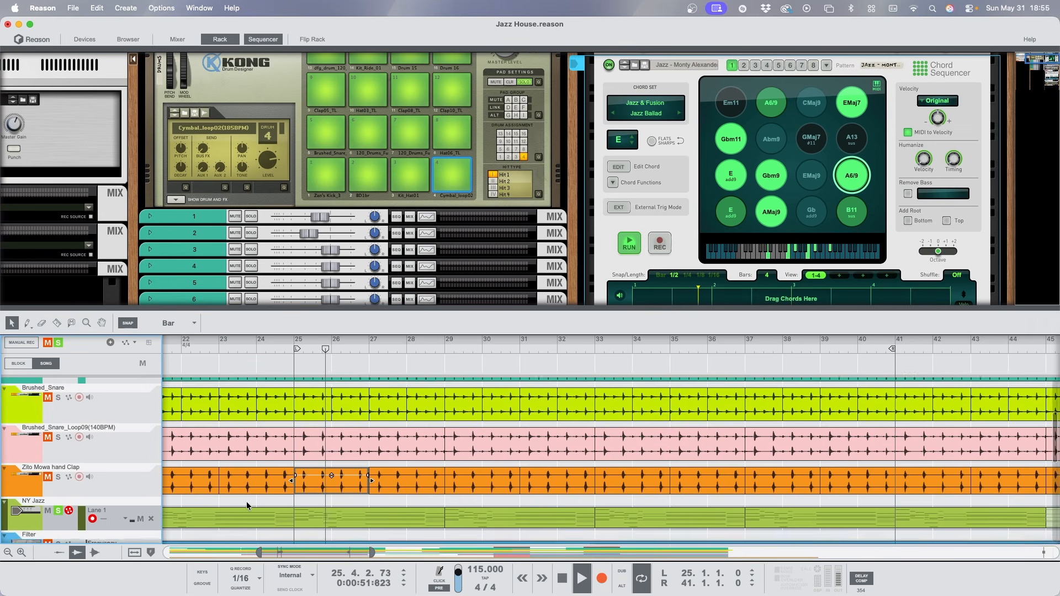
{"action": "scroll", "coordinate": [246, 505], "scroll_direction": "left", "scroll_amount": 2}
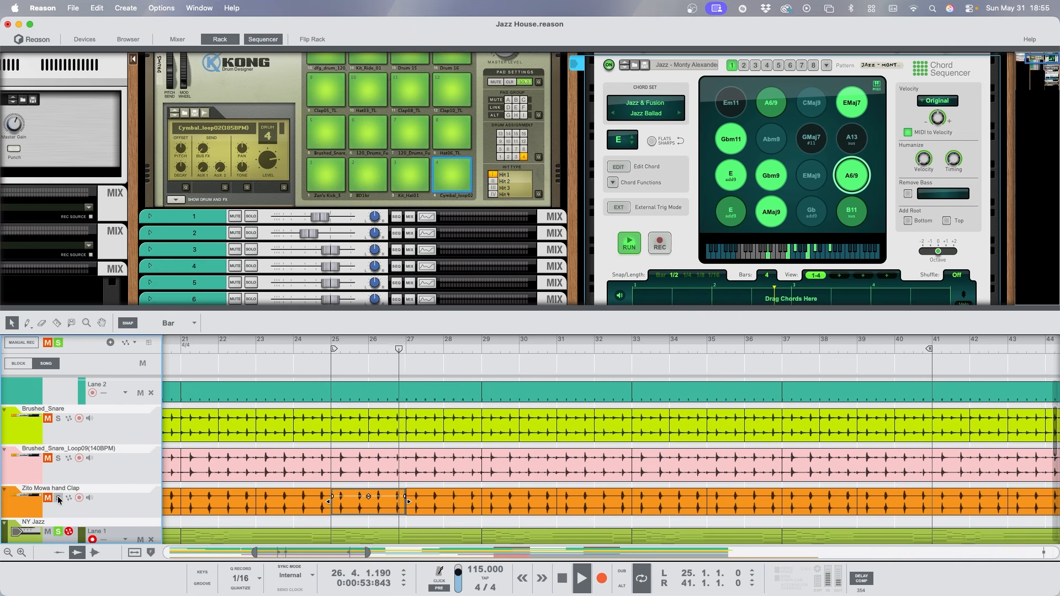
Add Zito Mowa hand Clap, both brushed snare tracks and Drums to the solo during playback.
{"action": "left_click", "coordinate": [58, 499]}
{"action": "left_click", "coordinate": [58, 459]}
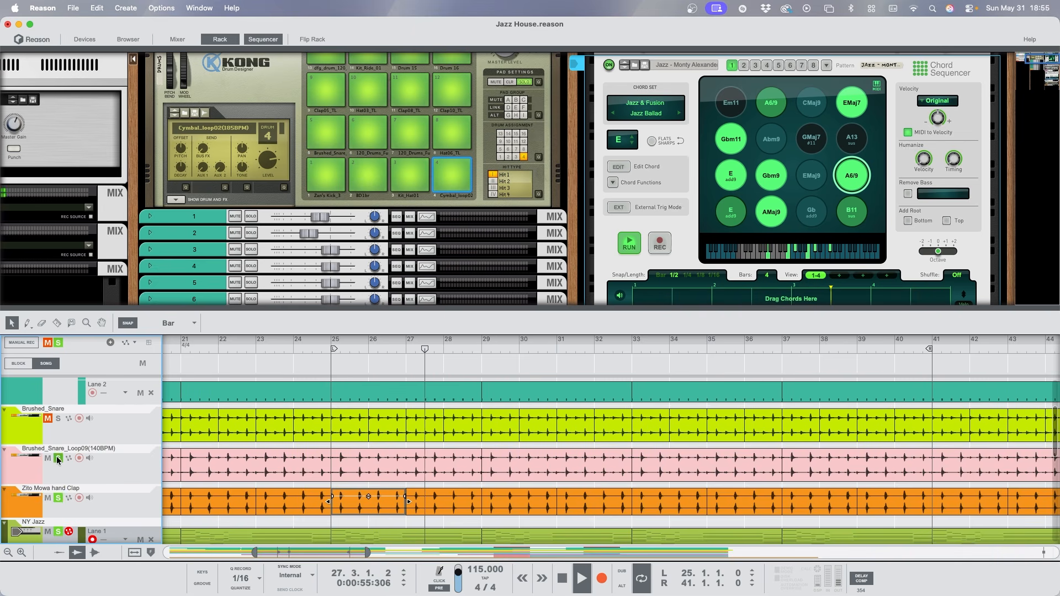
{"action": "left_click", "coordinate": [59, 419]}
{"action": "scroll", "coordinate": [78, 436], "scroll_direction": "up", "scroll_amount": 5}
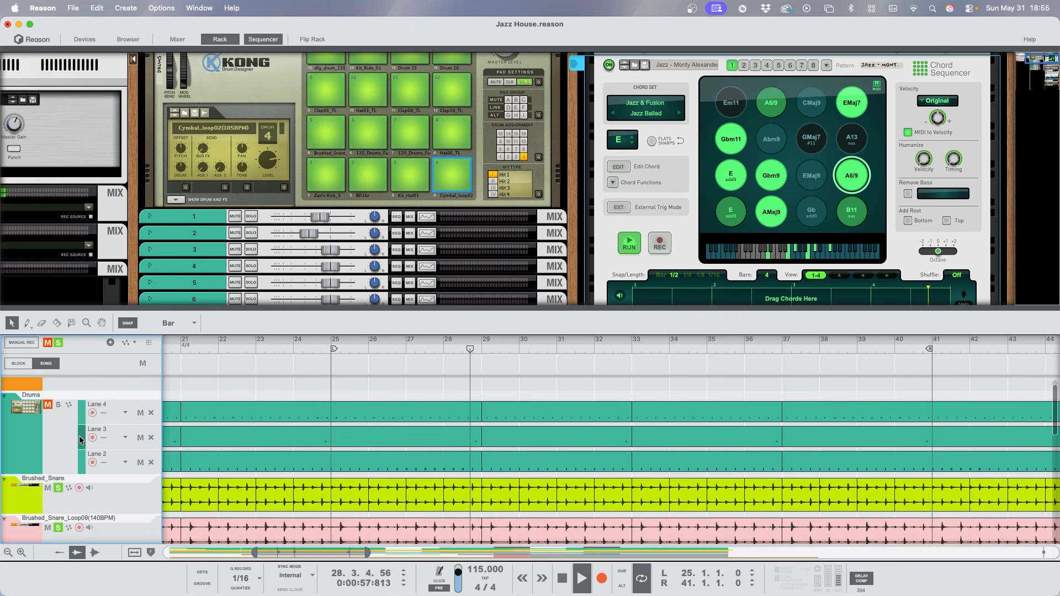
{"action": "left_click", "coordinate": [58, 417]}
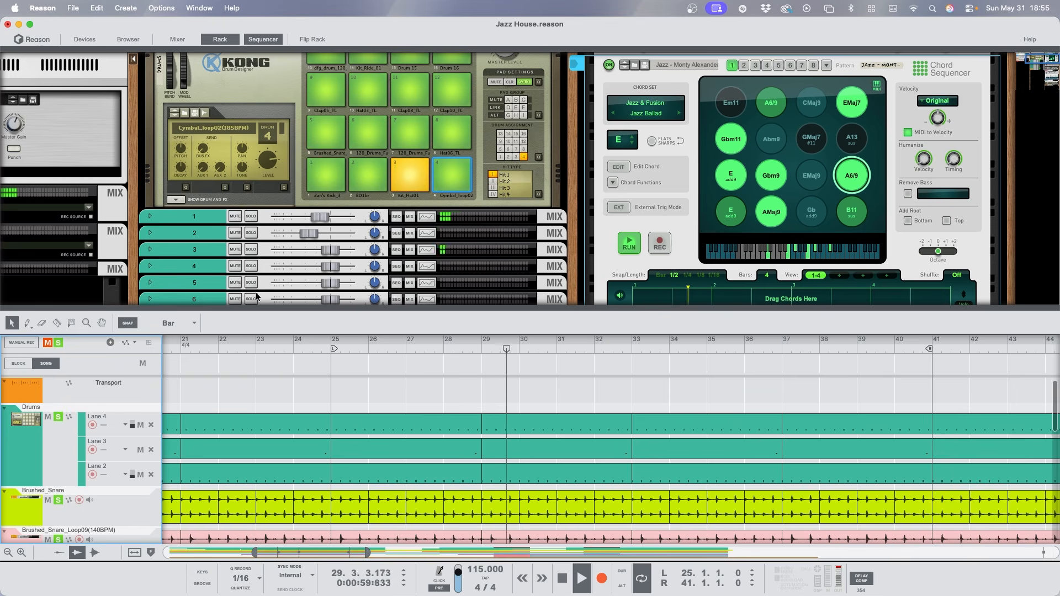
Enlarge the sequencer, stop playback and examine the arrangement of the drum and NY Jazz tracks from bar 1.
{"action": "left_click_drag", "start_coordinate": [256, 308], "coordinate": [256, 232]}
{"action": "scroll", "coordinate": [505, 436], "scroll_direction": "down", "scroll_amount": 5}
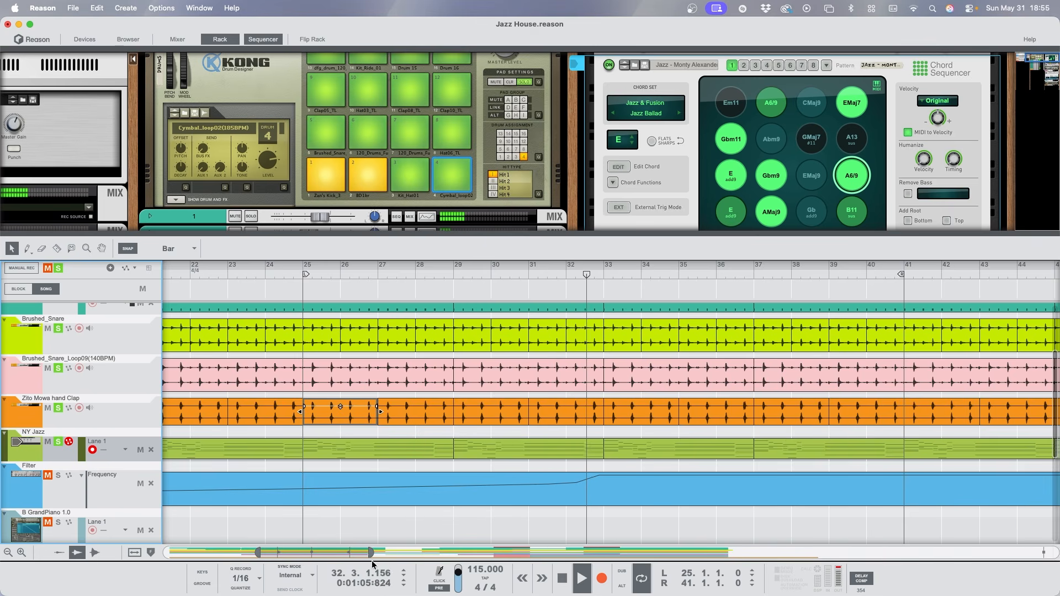
{"action": "left_click_drag", "start_coordinate": [372, 553], "coordinate": [270, 553]}
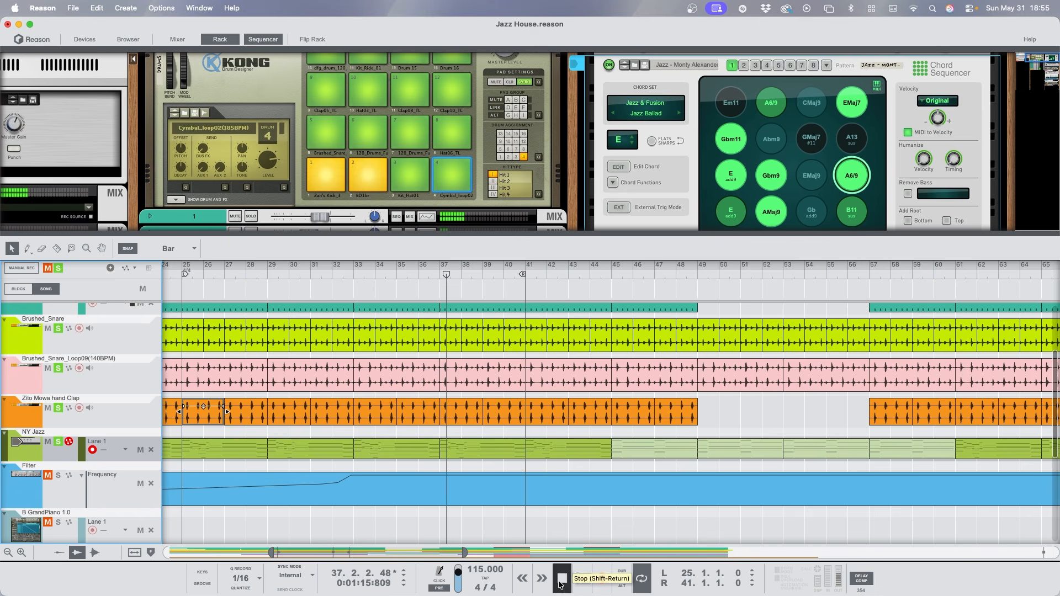
{"action": "left_click_drag", "start_coordinate": [271, 553], "coordinate": [93, 548]}
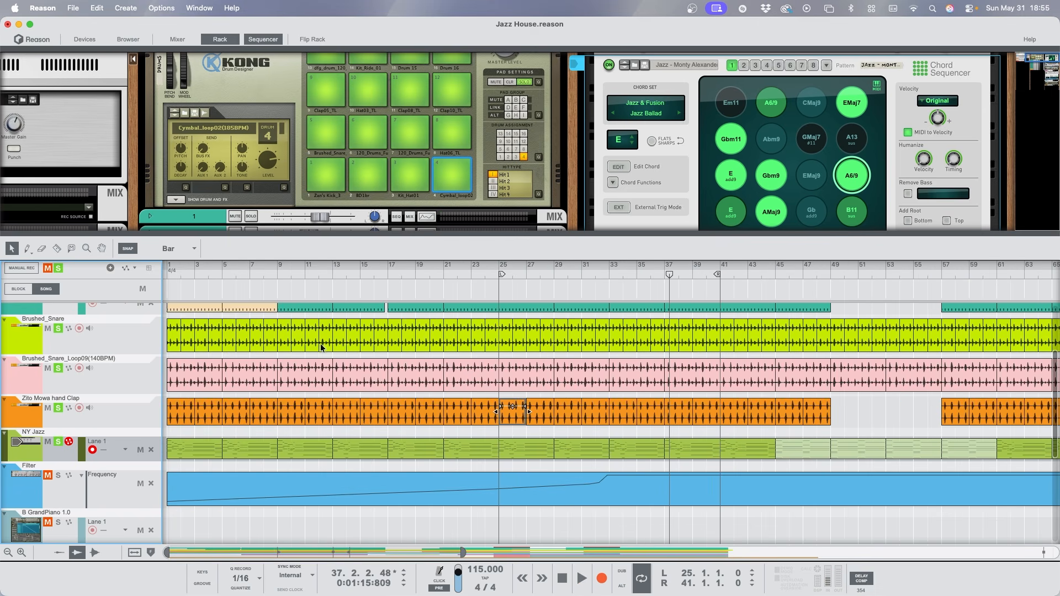
{"action": "scroll", "coordinate": [380, 353], "scroll_direction": "up", "scroll_amount": 4}
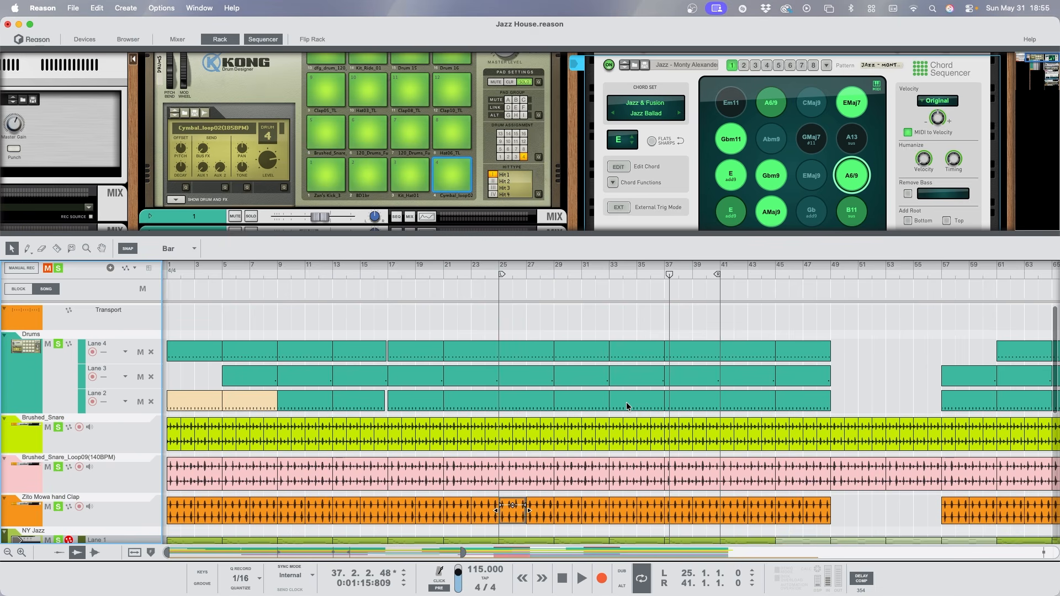
{"action": "scroll", "coordinate": [607, 431], "scroll_direction": "down", "scroll_amount": 5}
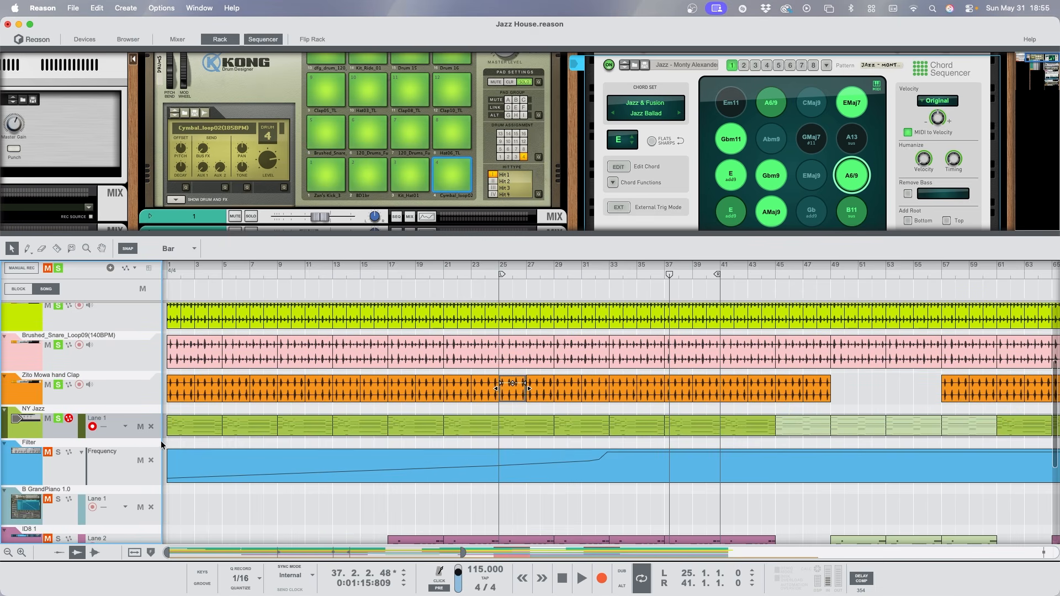
Play the soloed drum and NY Jazz tracks from bar 1.
{"action": "left_click", "coordinate": [58, 268]}
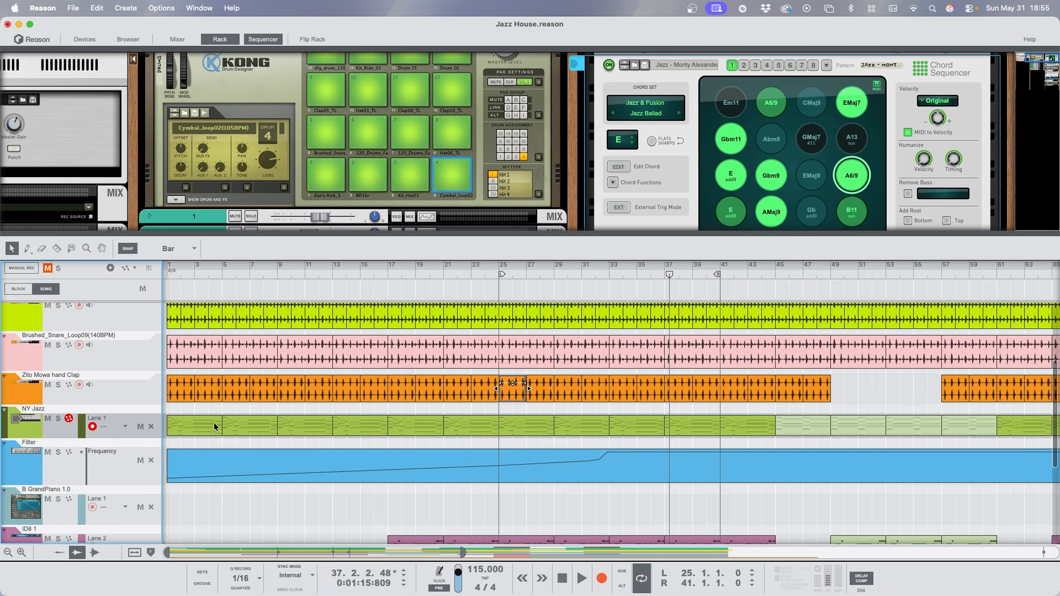
{"action": "key", "text": "KP_0"}
{"action": "key", "text": "KP_0"}
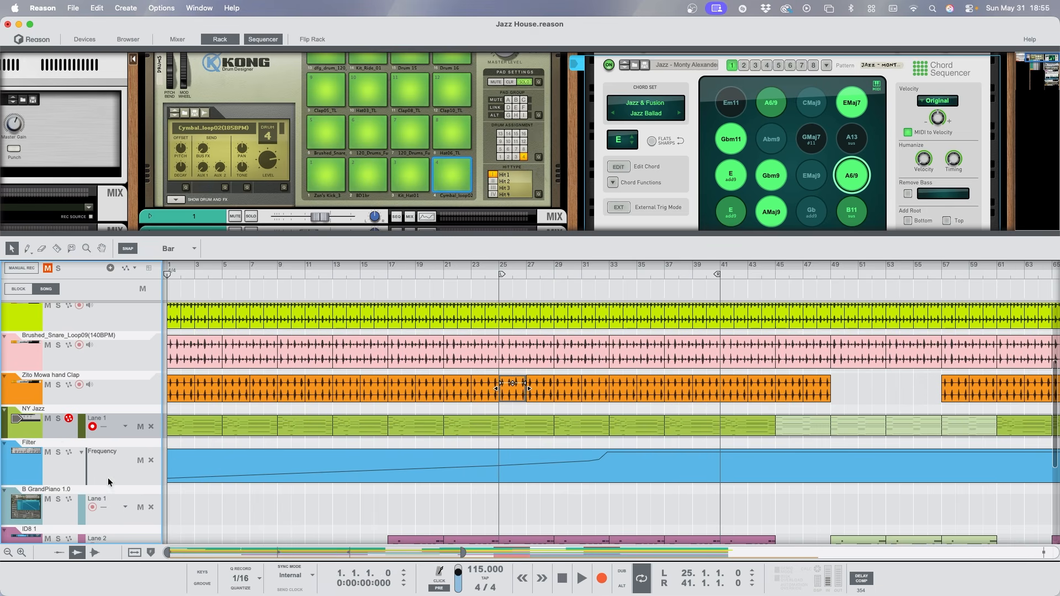
{"action": "key", "text": "super+z"}
{"action": "key", "text": "space"}
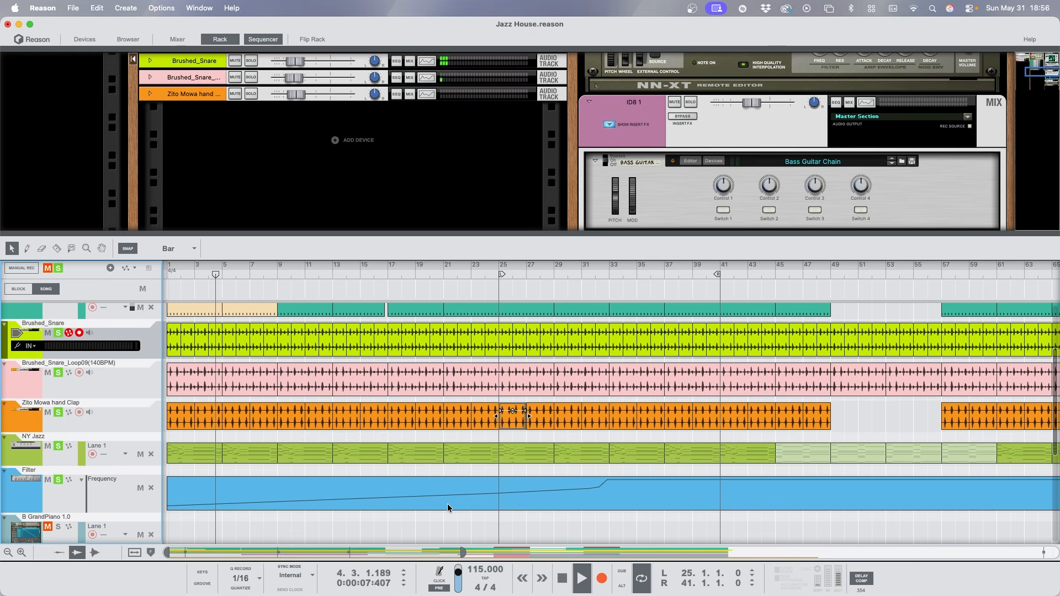
Show the Filter track's ECF-42 device and its frequency knob during playback, and stop the song.
{"action": "left_click", "coordinate": [116, 499]}
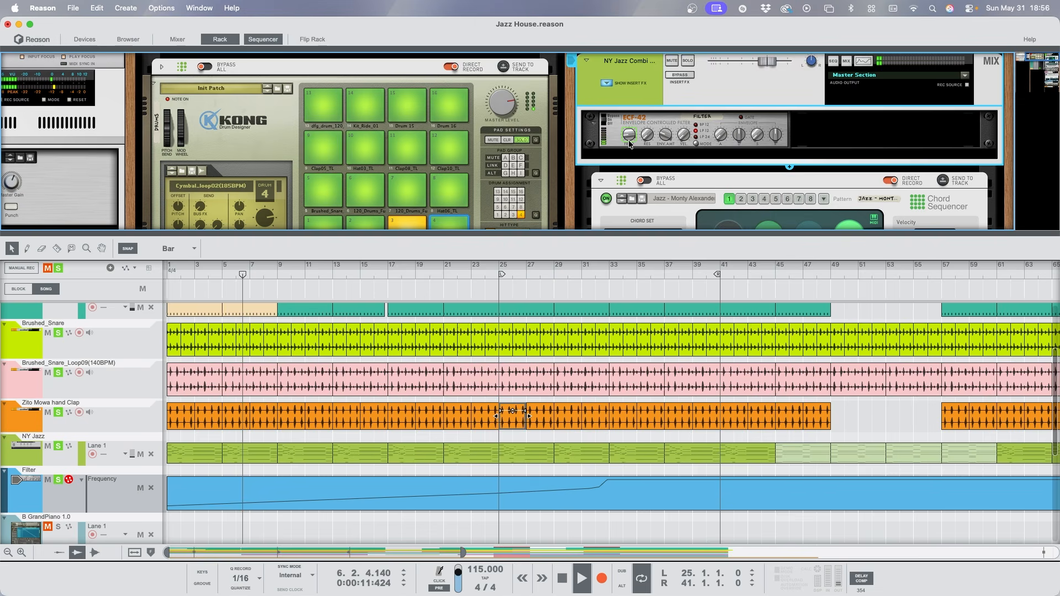
{"action": "mouse_move", "coordinate": [629, 144]}
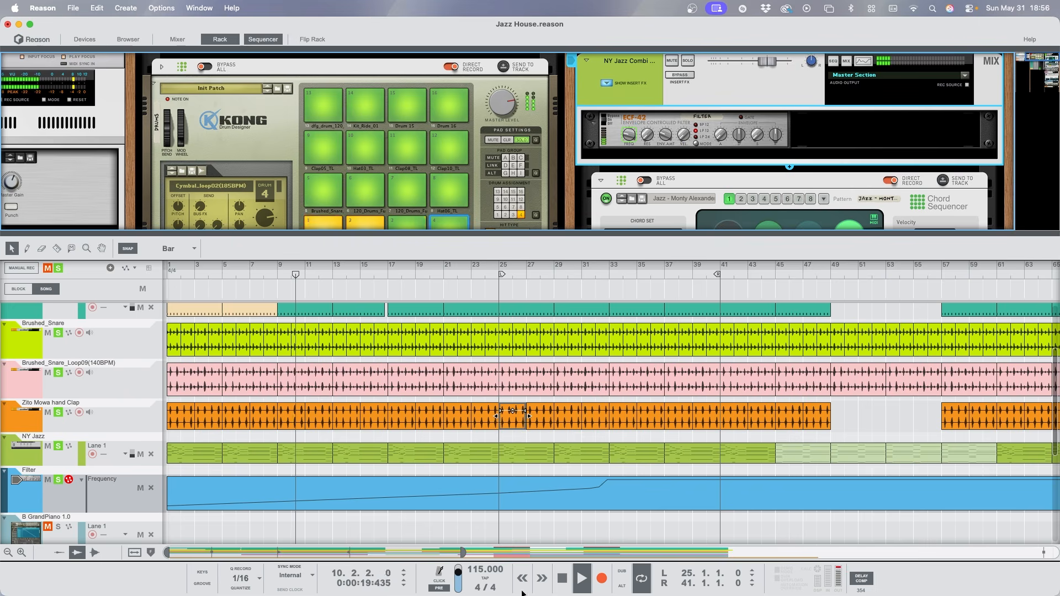
{"action": "left_click", "coordinate": [562, 579]}
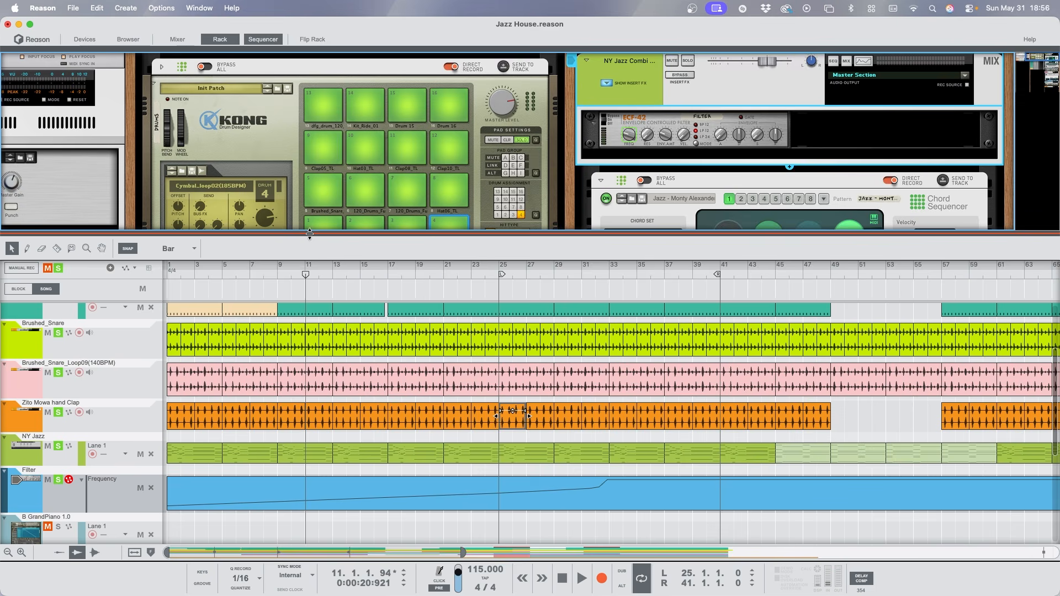
Clear all solos and examine the ID8 1 track's bass instrument with its Scales & Chords player.
{"action": "left_click_drag", "start_coordinate": [309, 233], "coordinate": [310, 159]}
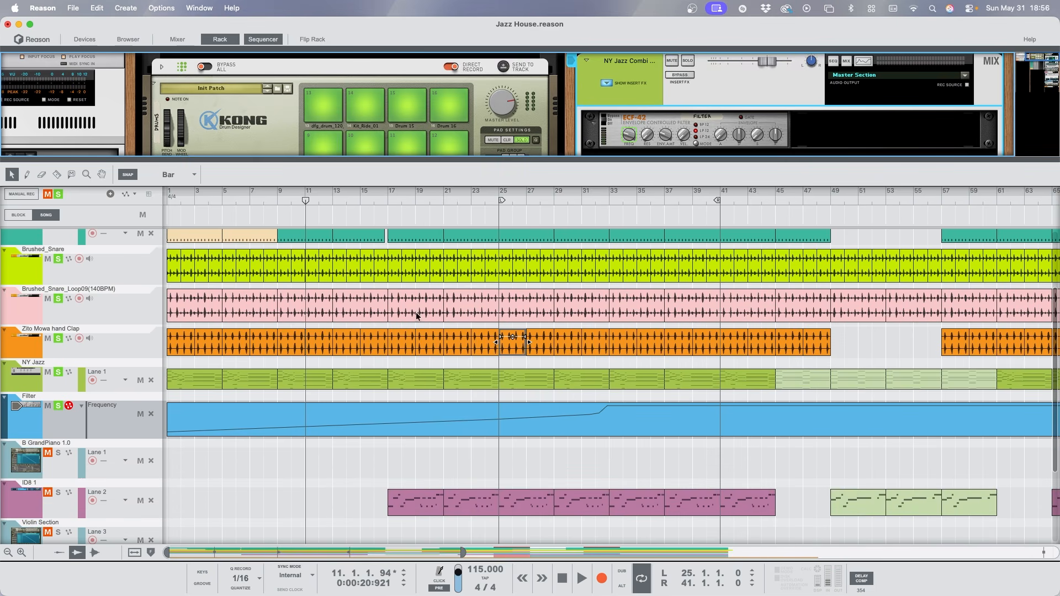
{"action": "left_click", "coordinate": [59, 194]}
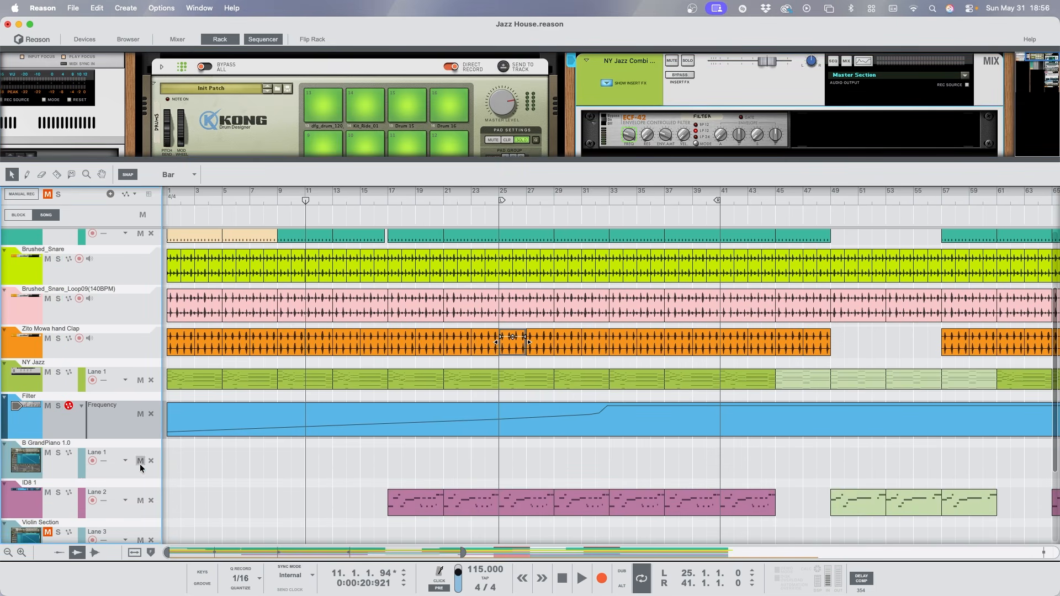
{"action": "left_click", "coordinate": [75, 512]}
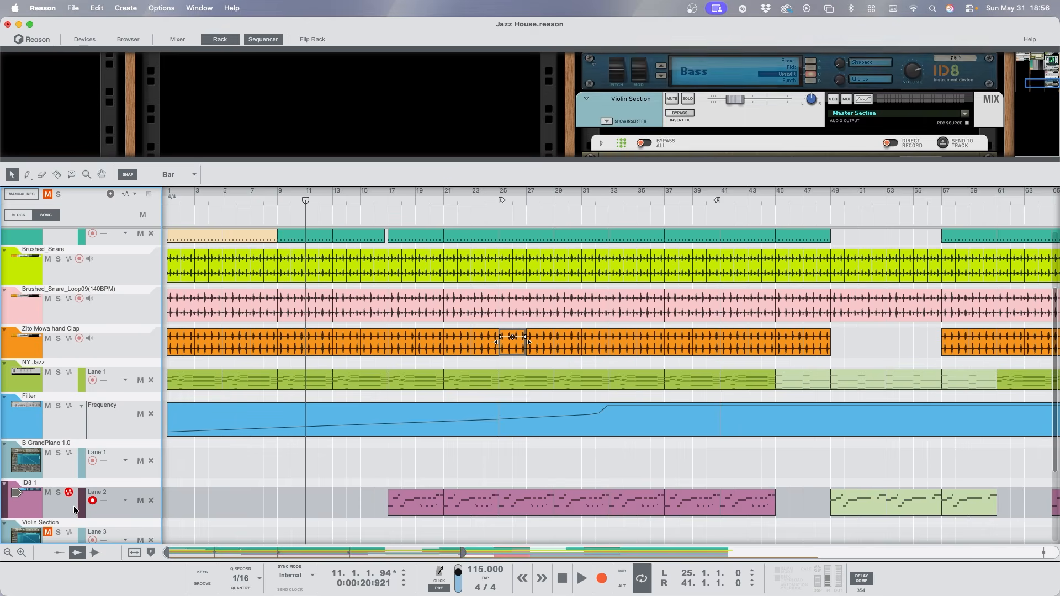
{"action": "left_click_drag", "start_coordinate": [424, 160], "coordinate": [424, 291]}
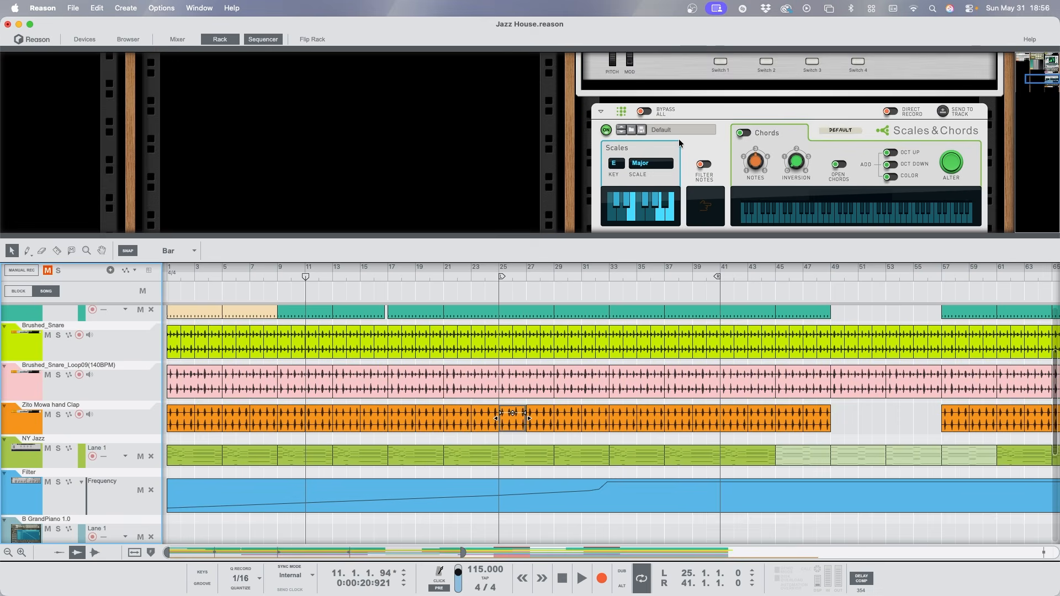
{"action": "scroll", "coordinate": [678, 138], "scroll_direction": "down", "scroll_amount": 2}
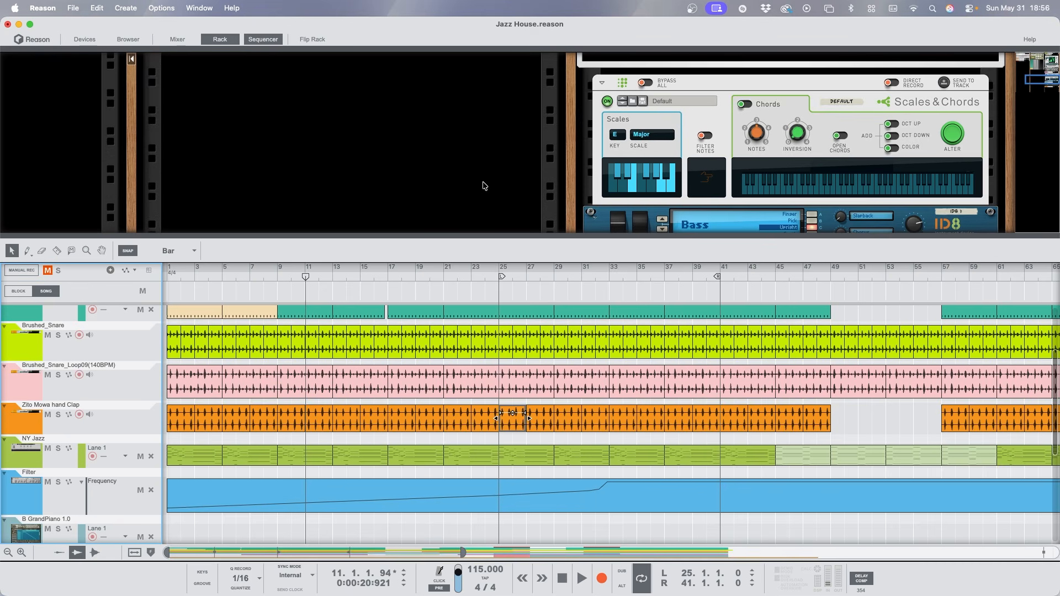
Copy the NY Jazz clip at bar 13 onto the ID8 1 lane and open the copy for note editing.
{"action": "scroll", "coordinate": [148, 528], "scroll_direction": "down", "scroll_amount": 5}
{"action": "left_click", "coordinate": [529, 323]}
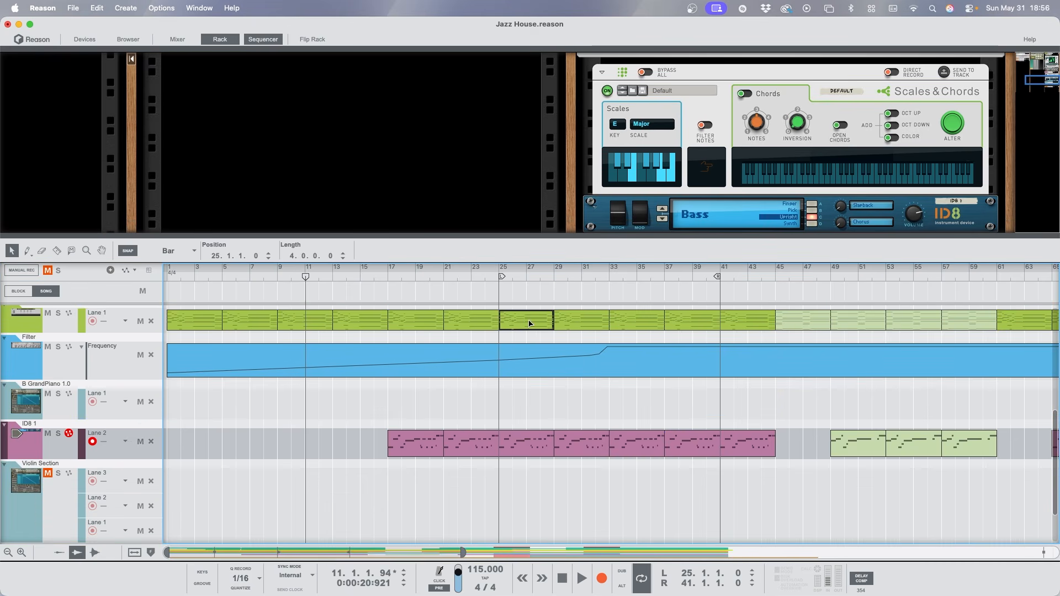
{"action": "left_click", "coordinate": [368, 323]}
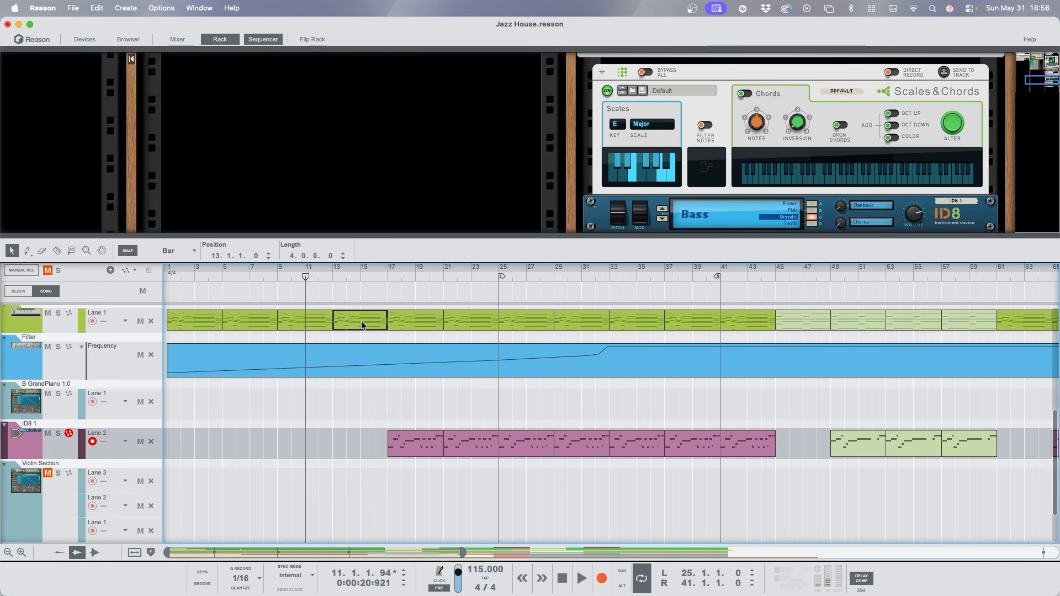
{"action": "left_click_drag", "start_coordinate": [359, 326], "coordinate": [350, 441]}
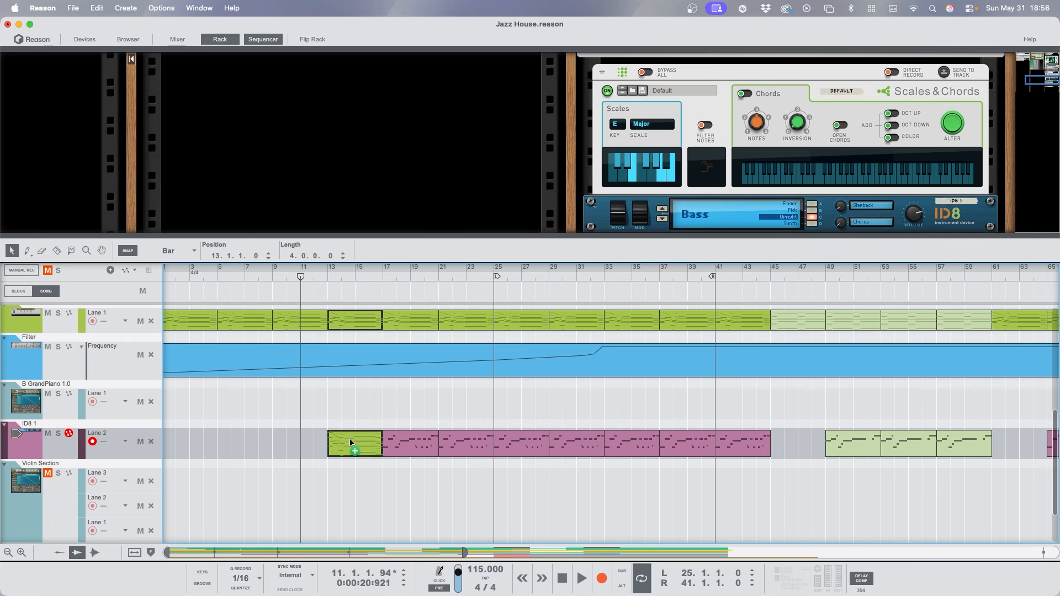
{"action": "double_click", "coordinate": [350, 447]}
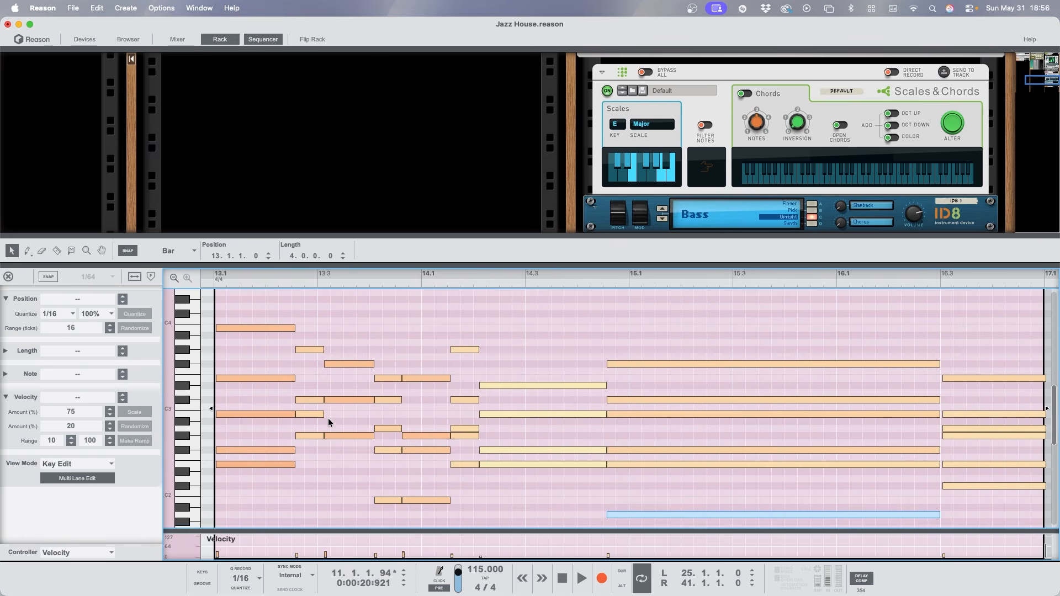
Delete the upper chord notes in the copied clip on the ID8 1 track.
{"action": "left_click_drag", "start_coordinate": [282, 329], "coordinate": [900, 476]}
{"action": "key", "text": "Delete"}
{"action": "scroll", "coordinate": [900, 476], "scroll_direction": "left", "scroll_amount": 3}
{"action": "scroll", "coordinate": [900, 476], "scroll_direction": "down", "scroll_amount": 2}
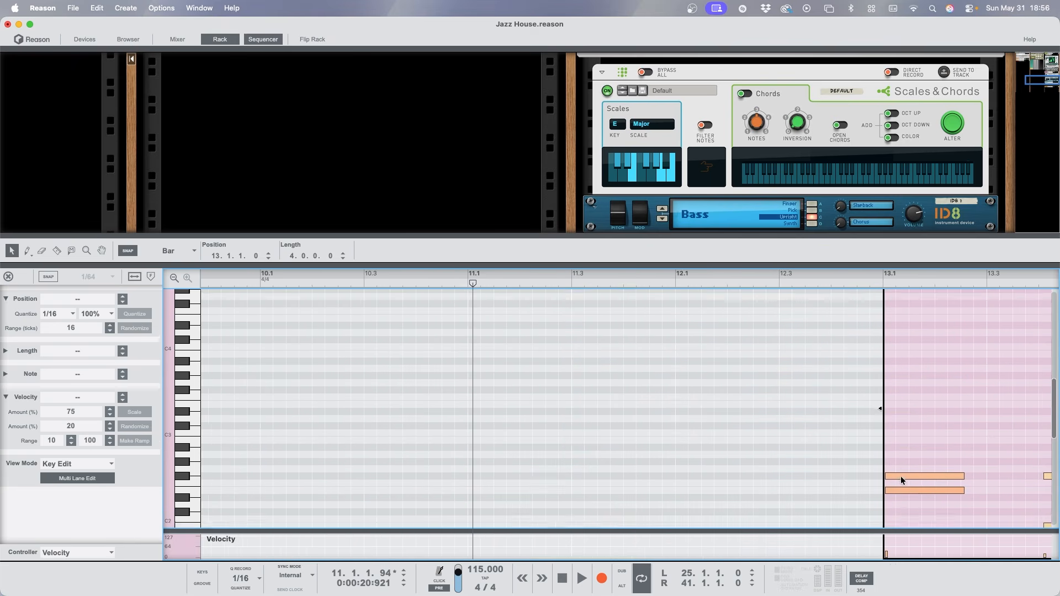
{"action": "left_click_drag", "start_coordinate": [429, 399], "coordinate": [870, 421]}
{"action": "key", "text": "Delete"}
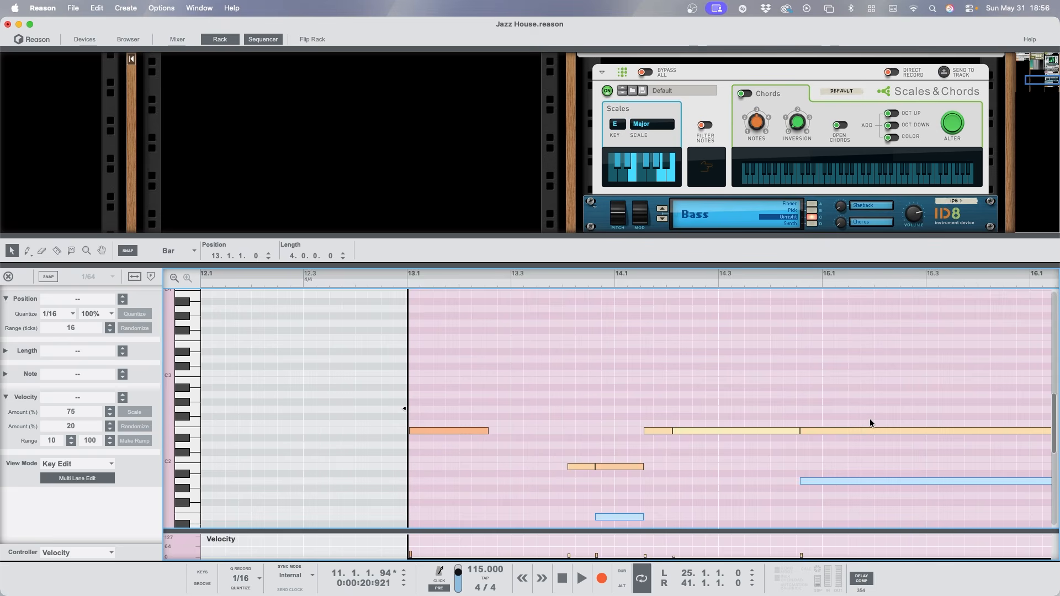
Pick out the lowest notes, E1 and A1, of the chords in the copied clip.
{"action": "scroll", "coordinate": [870, 421], "scroll_direction": "right", "scroll_amount": 1}
{"action": "scroll", "coordinate": [870, 421], "scroll_direction": "down", "scroll_amount": 2}
{"action": "scroll", "coordinate": [870, 419], "scroll_direction": "right", "scroll_amount": 4}
{"action": "scroll", "coordinate": [870, 419], "scroll_direction": "down", "scroll_amount": 1}
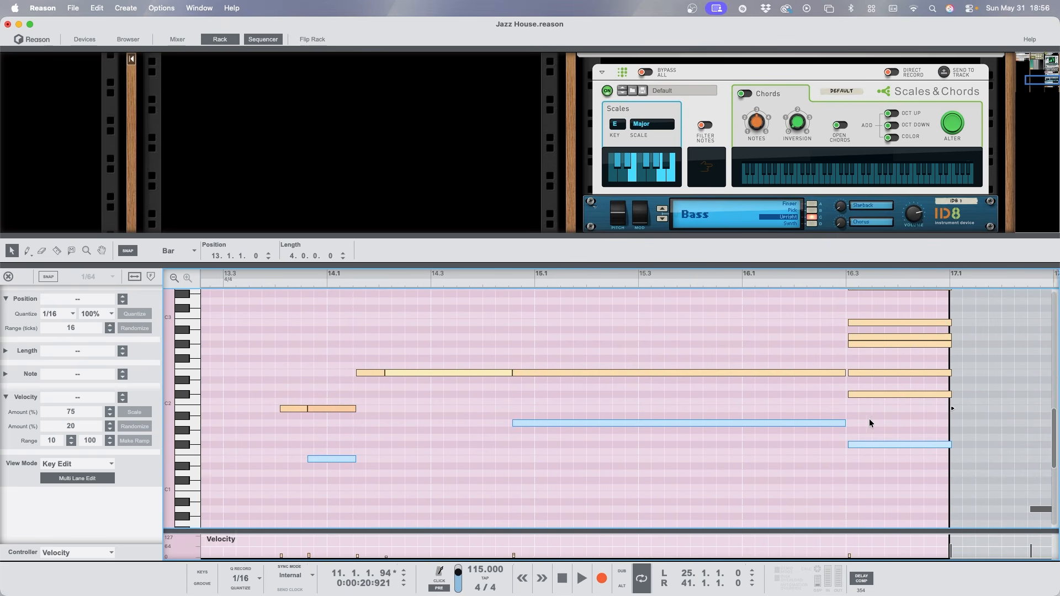
{"action": "left_click", "coordinate": [355, 458]}
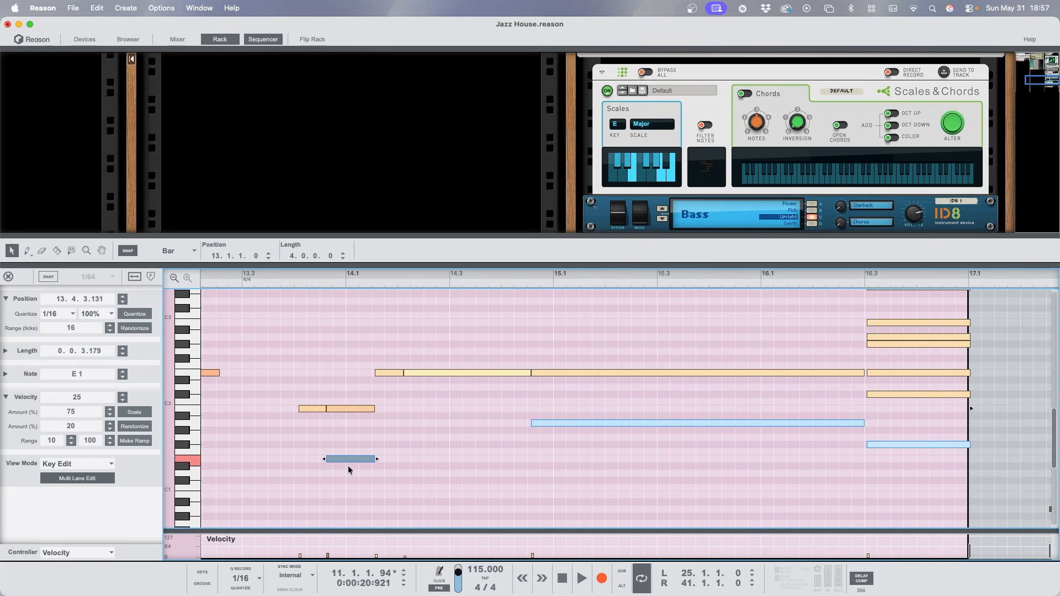
{"action": "scroll", "coordinate": [567, 407], "scroll_direction": "left", "scroll_amount": 1}
{"action": "left_click", "coordinate": [563, 415]}
{"action": "left_click", "coordinate": [574, 423]}
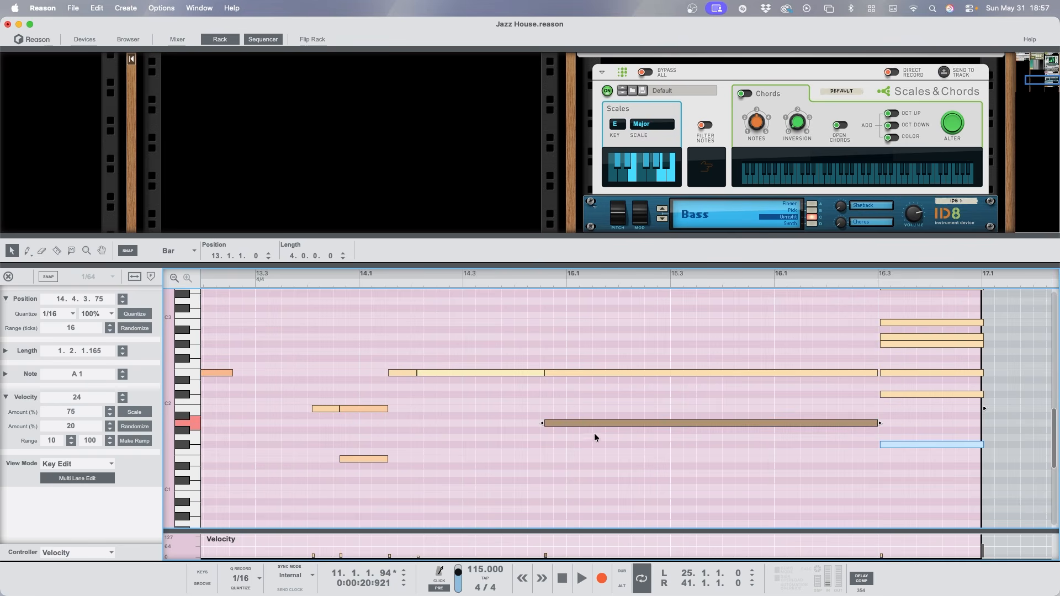
Delete the E2 notes from bar 14 onward and the notes above F#1 in the clip's last chord.
{"action": "left_click_drag", "start_coordinate": [382, 359], "coordinate": [730, 373]}
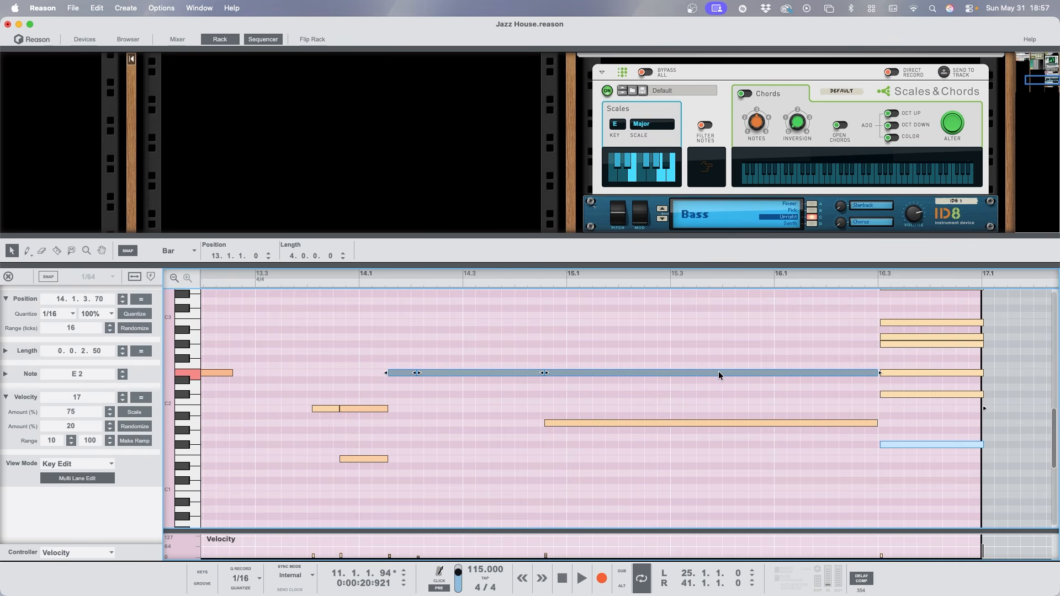
{"action": "key", "text": "Delete"}
{"action": "left_click_drag", "start_coordinate": [840, 307], "coordinate": [919, 459]}
{"action": "key", "text": "Delete"}
Delete the B1 note above the low E1 near the end of bar 13 and close the note editor.
{"action": "scroll", "coordinate": [302, 415], "scroll_direction": "left", "scroll_amount": 5}
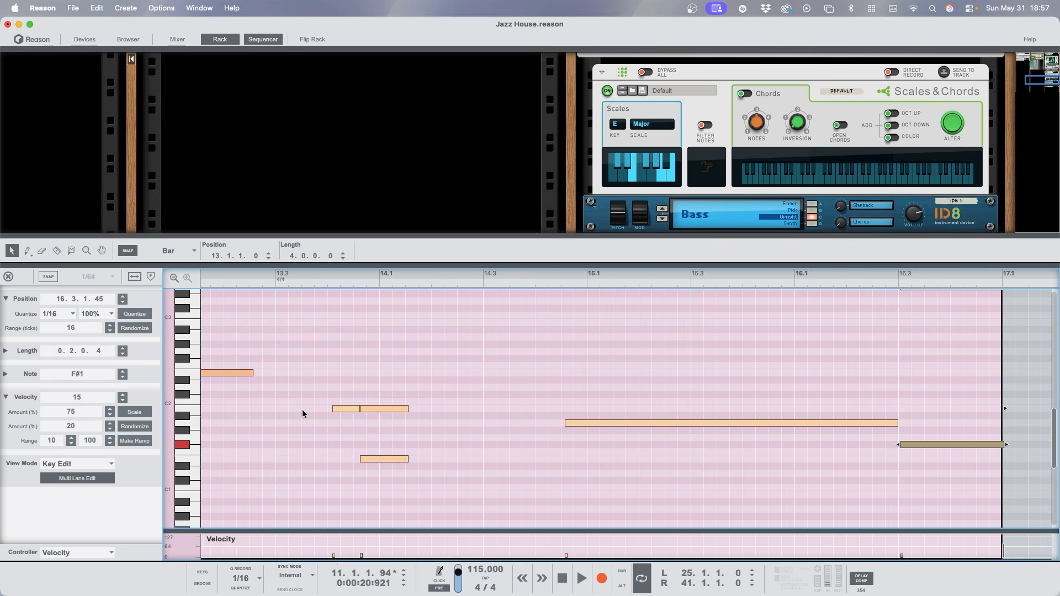
{"action": "left_click_drag", "start_coordinate": [536, 404], "coordinate": [515, 422]}
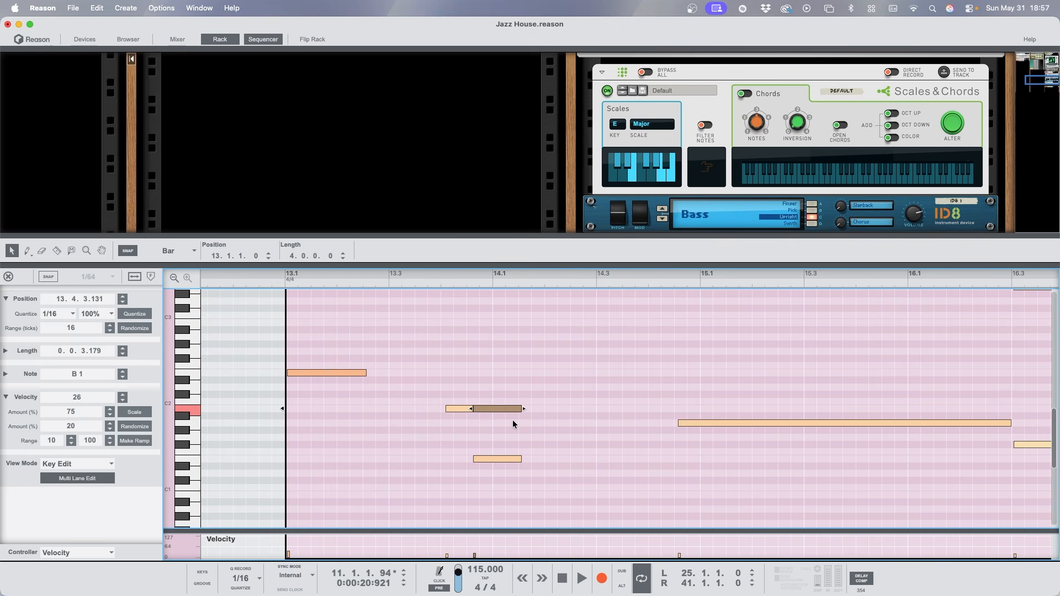
{"action": "scroll", "coordinate": [512, 424], "scroll_direction": "left", "scroll_amount": 2}
{"action": "scroll", "coordinate": [513, 423], "scroll_direction": "up", "scroll_amount": 5}
{"action": "scroll", "coordinate": [513, 424], "scroll_direction": "down", "scroll_amount": 4}
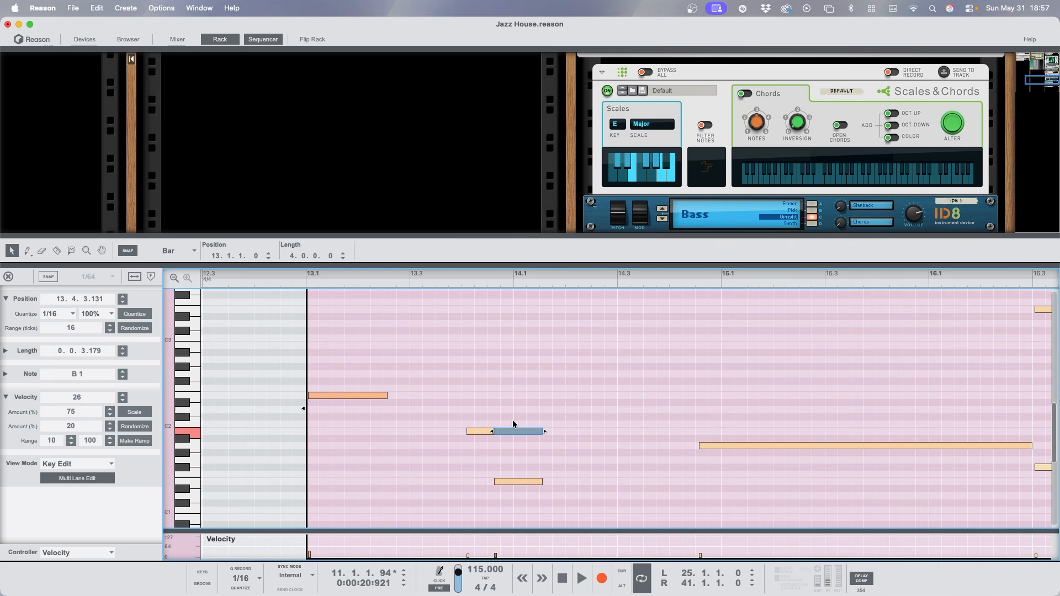
{"action": "key", "text": "Delete"}
{"action": "left_click", "coordinate": [8, 277]}
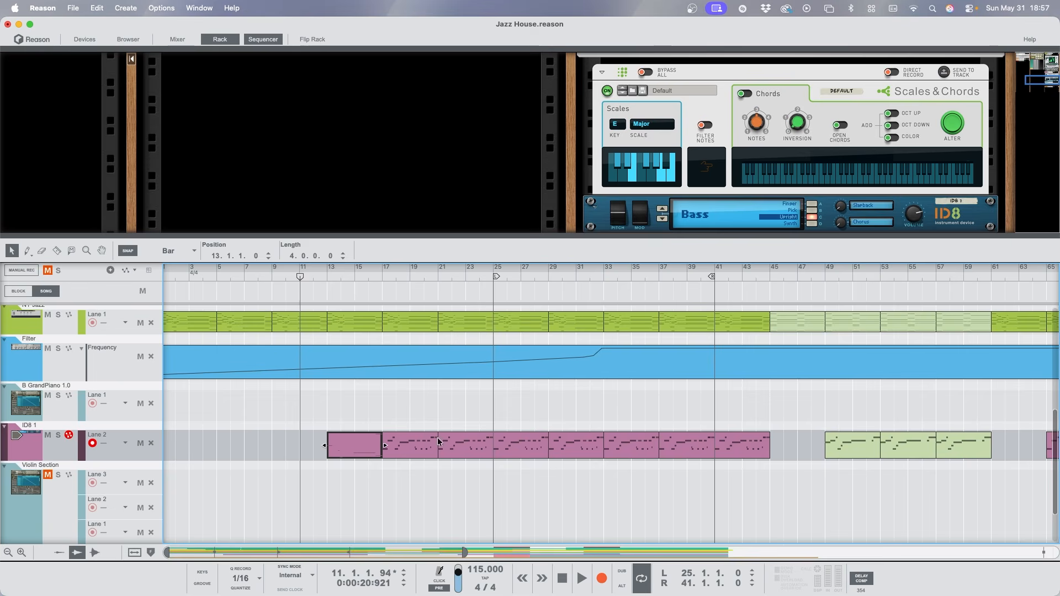
Examine the bass notes of the ID8 1 clip at bar 17 in the note editor.
{"action": "double_click", "coordinate": [360, 449]}
{"action": "scroll", "coordinate": [437, 403], "scroll_direction": "down", "scroll_amount": 3}
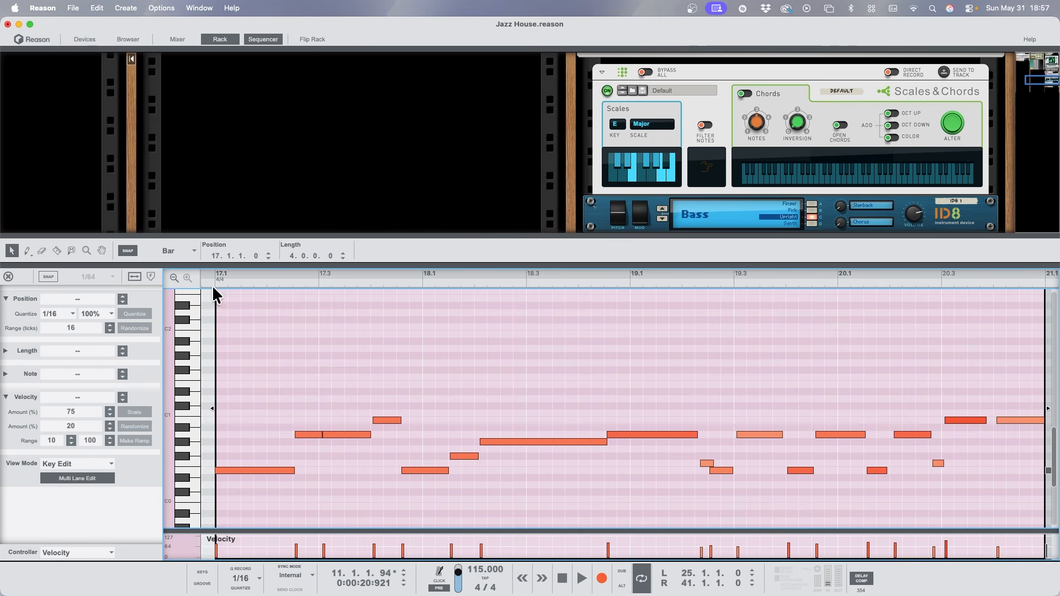
{"action": "left_click", "coordinate": [9, 277]}
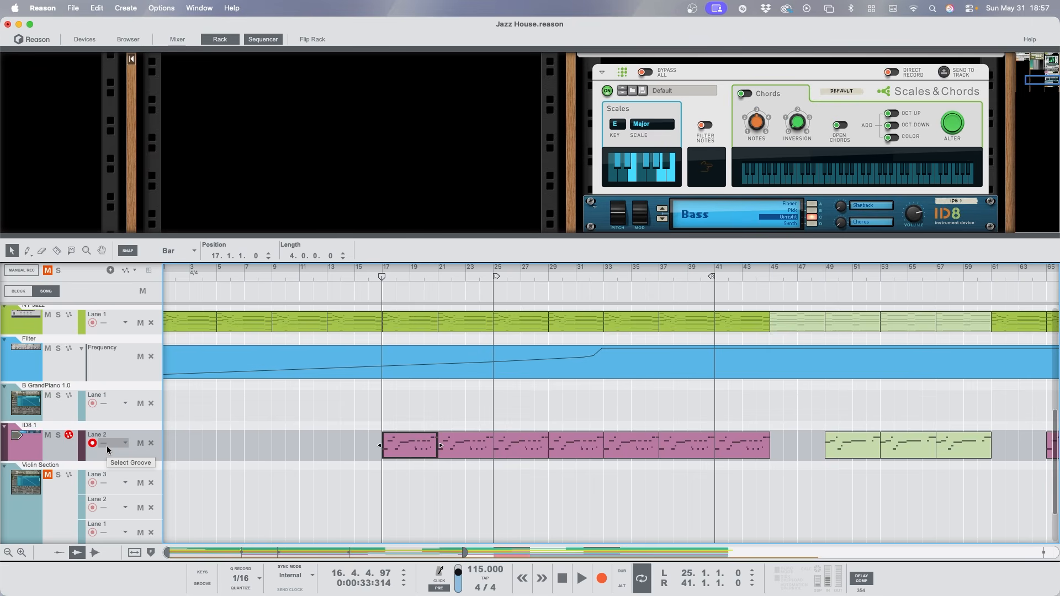
Solo the NY Jazz and ID8 1 tracks and play them together from bar 17.
{"action": "scroll", "coordinate": [621, 225], "scroll_direction": "down", "scroll_amount": 3}
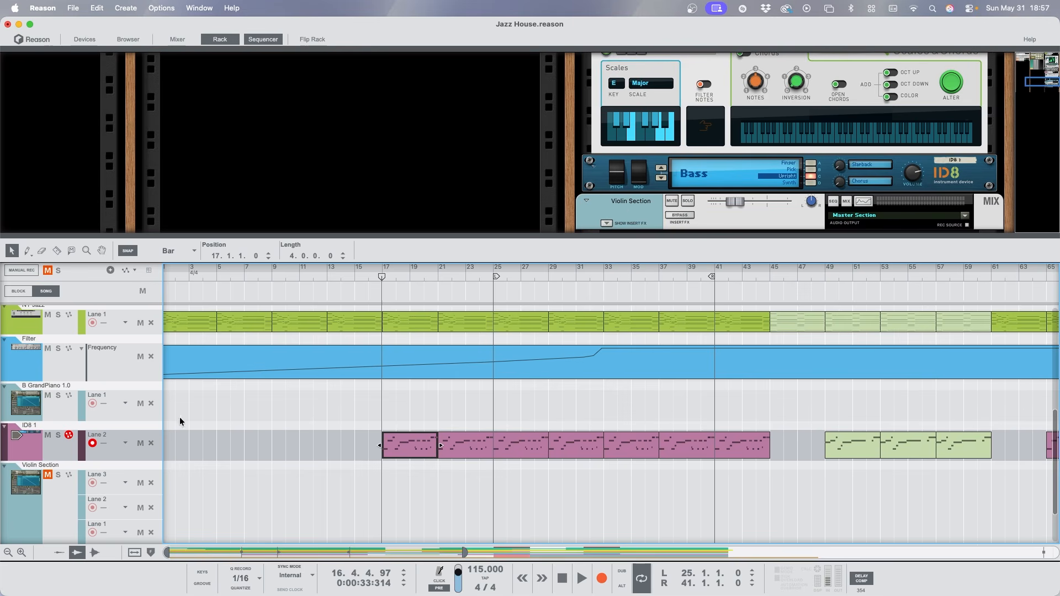
{"action": "left_click", "coordinate": [58, 315]}
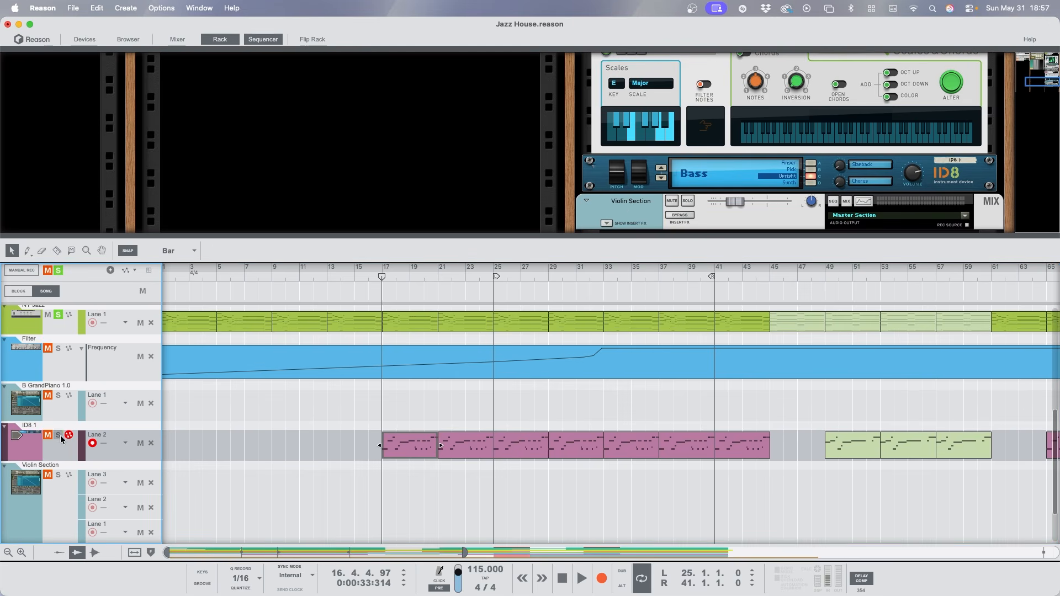
{"action": "left_click", "coordinate": [581, 579]}
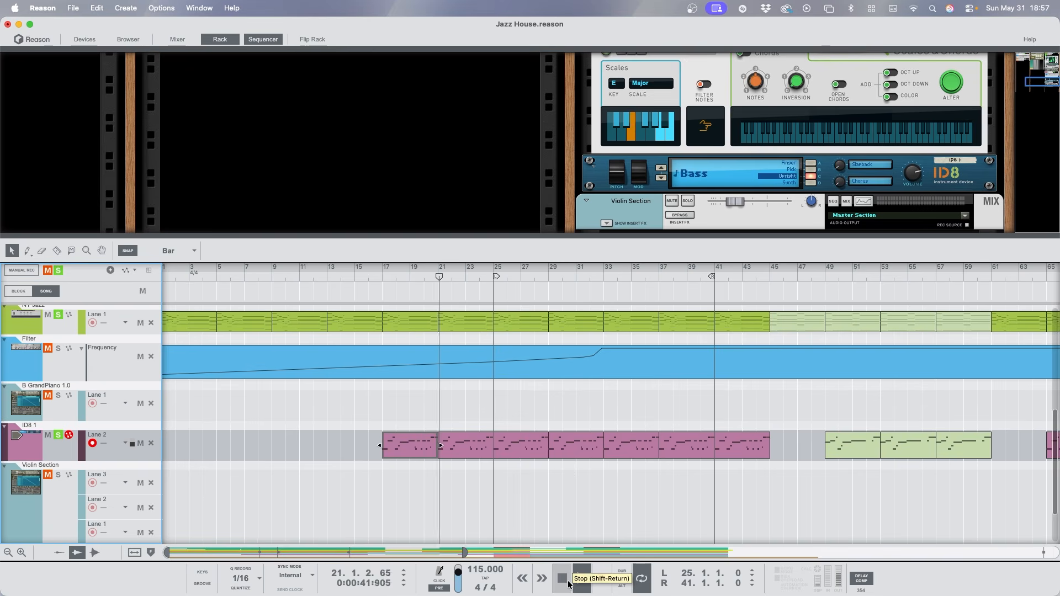
{"action": "left_click", "coordinate": [569, 585]}
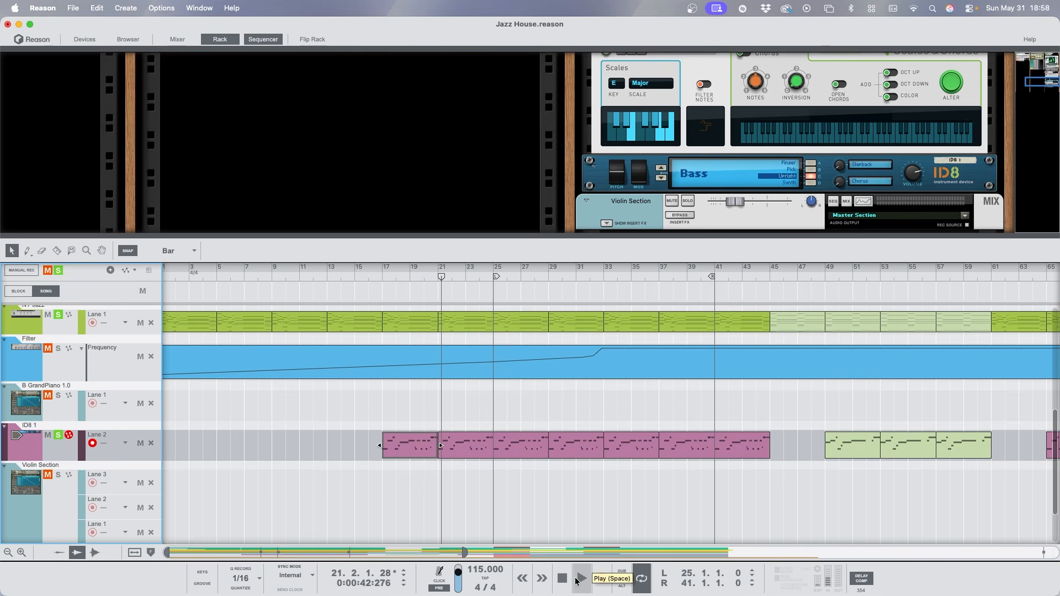
Resume playback, move the play position to bar 33 and add the Filter track to the solo.
{"action": "left_click", "coordinate": [576, 581]}
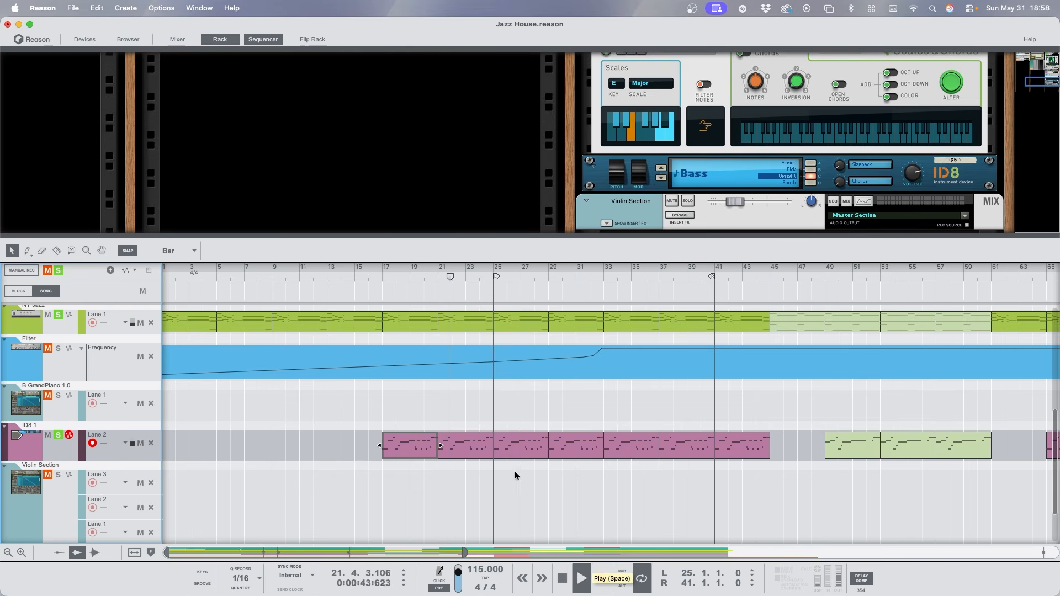
{"action": "scroll", "coordinate": [516, 474], "scroll_direction": "right", "scroll_amount": 2}
{"action": "scroll", "coordinate": [516, 474], "scroll_direction": "up", "scroll_amount": 1}
{"action": "scroll", "coordinate": [516, 475], "scroll_direction": "up", "scroll_amount": 2}
{"action": "scroll", "coordinate": [516, 475], "scroll_direction": "right", "scroll_amount": 1}
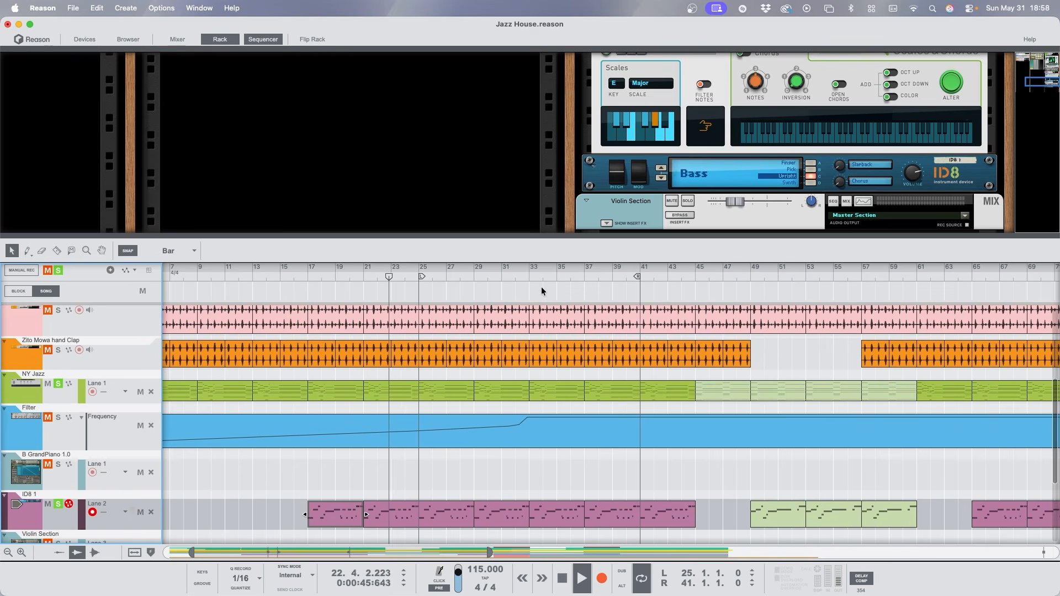
{"action": "left_click", "coordinate": [530, 277]}
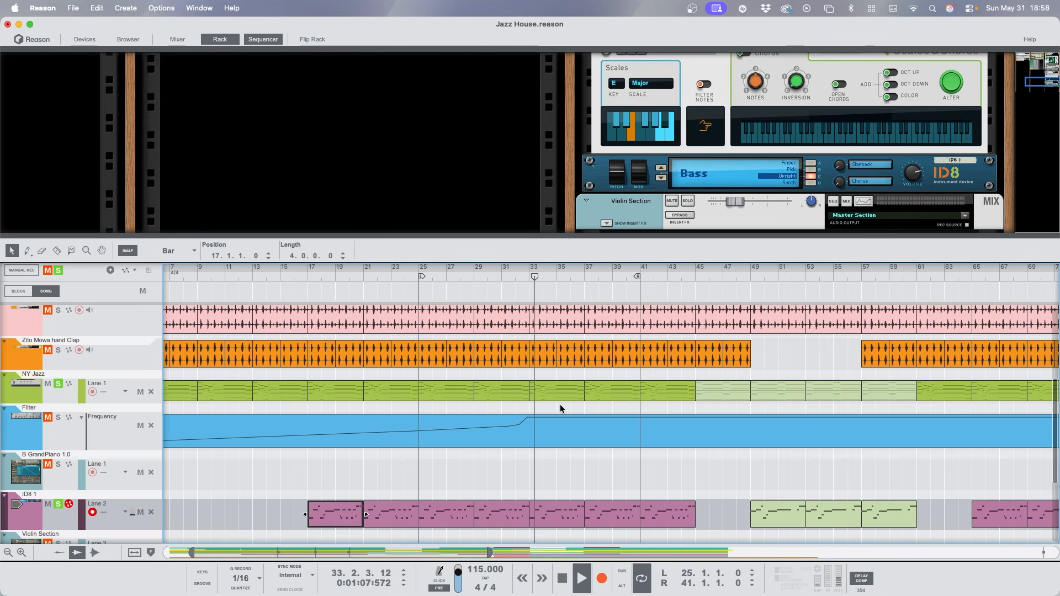
{"action": "left_click", "coordinate": [310, 424]}
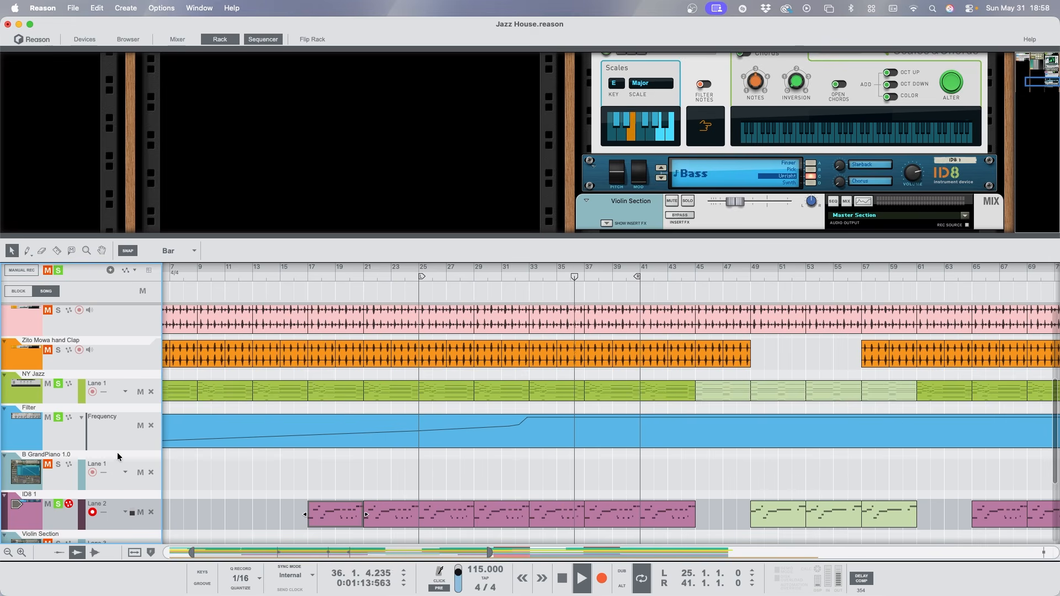
Clear the current solos, then solo the Crowd Talking track and play it.
{"action": "scroll", "coordinate": [117, 453], "scroll_direction": "down", "scroll_amount": 5}
{"action": "scroll", "coordinate": [117, 452], "scroll_direction": "up", "scroll_amount": 3}
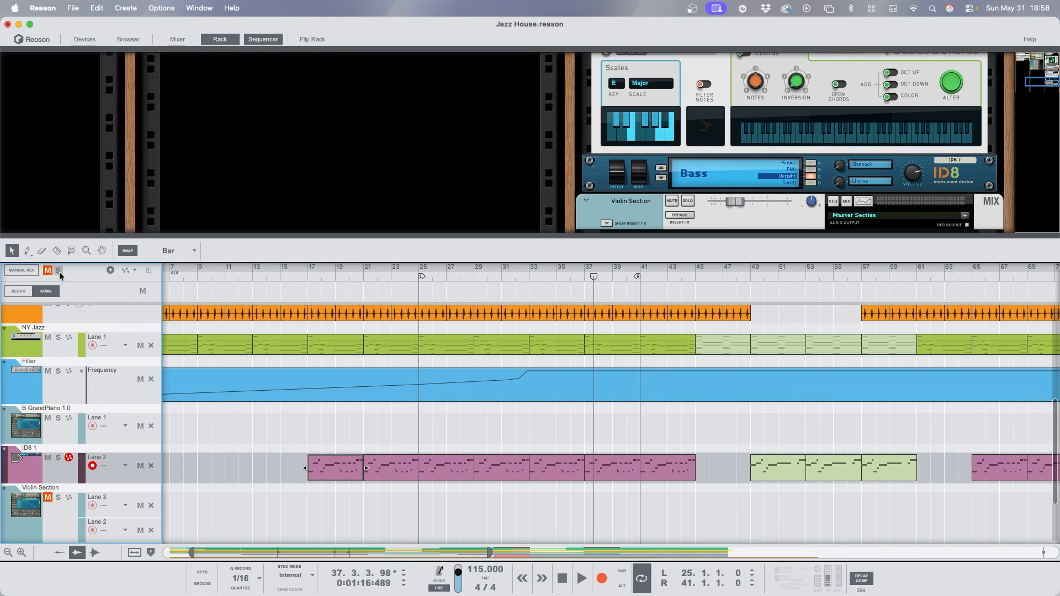
{"action": "scroll", "coordinate": [213, 437], "scroll_direction": "down", "scroll_amount": 3}
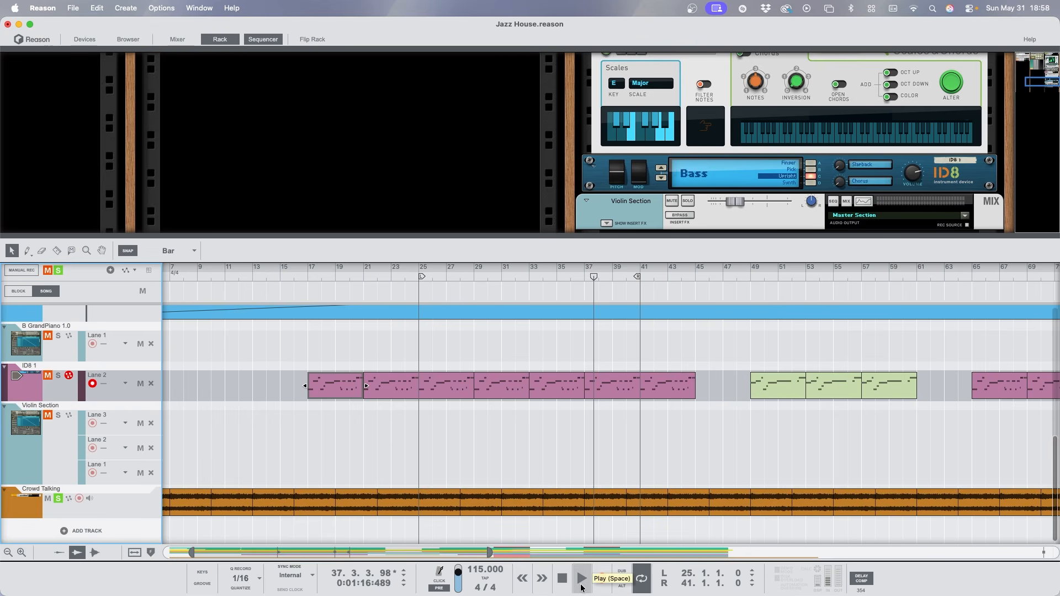
{"action": "left_click", "coordinate": [581, 578]}
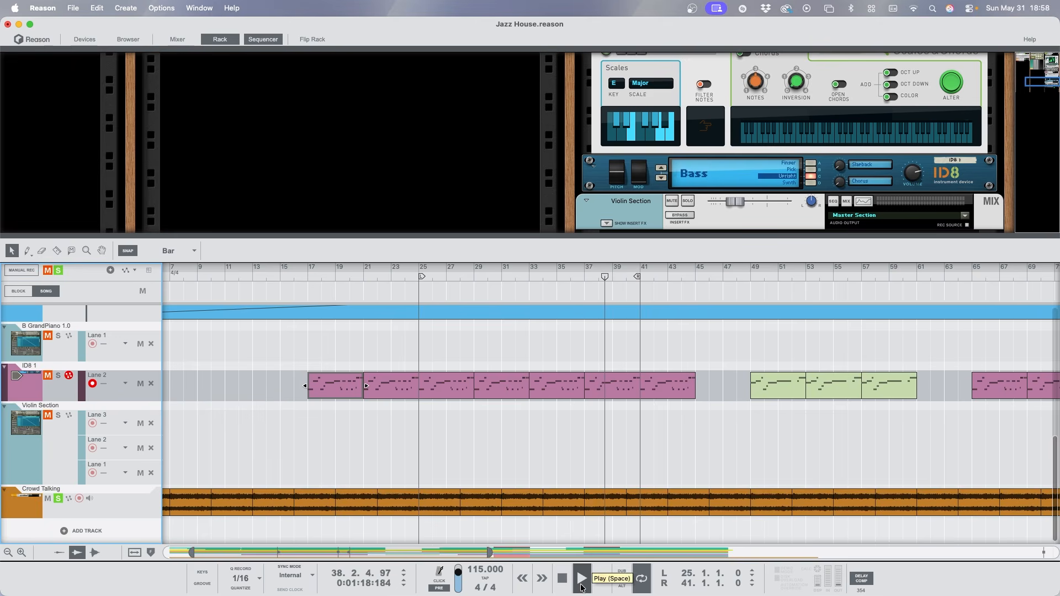
Show the Crowd Talking track's insert effects in the rack and examine its Pump sidechain device during playback.
{"action": "left_click", "coordinate": [130, 491]}
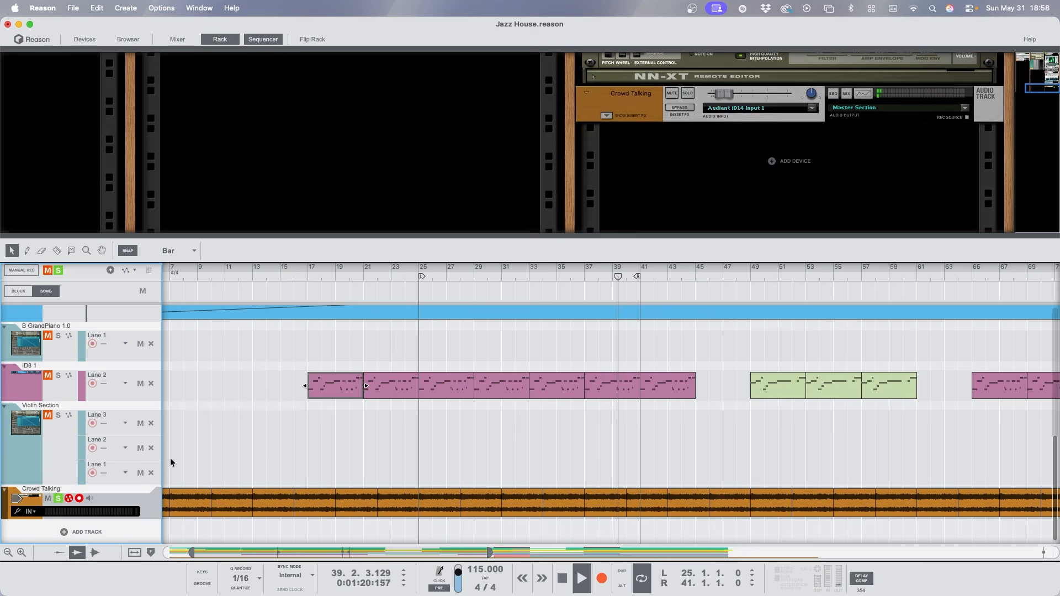
{"action": "left_click", "coordinate": [606, 117]}
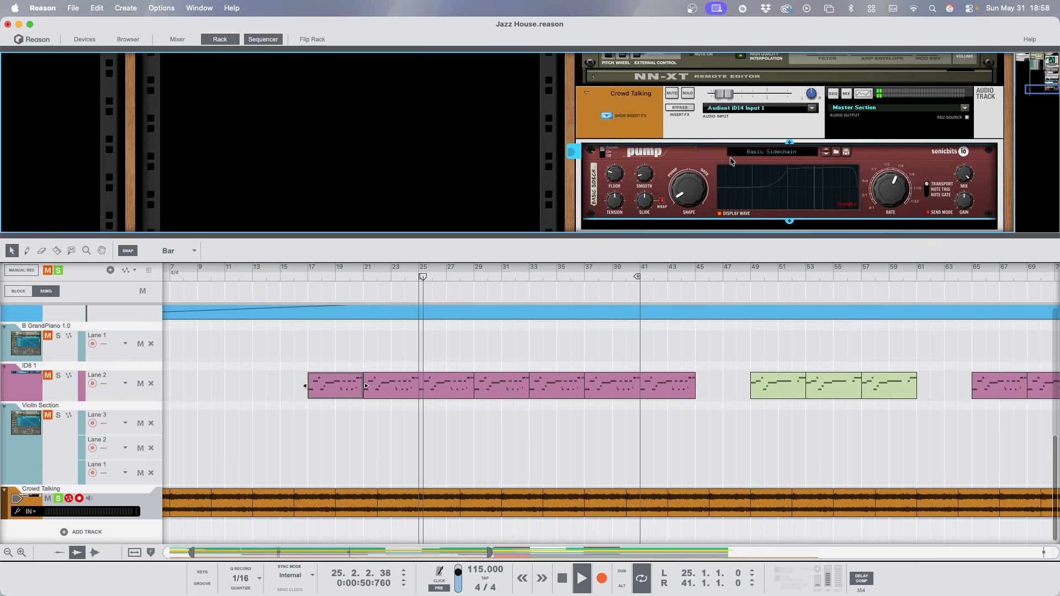
{"action": "left_click", "coordinate": [603, 153]}
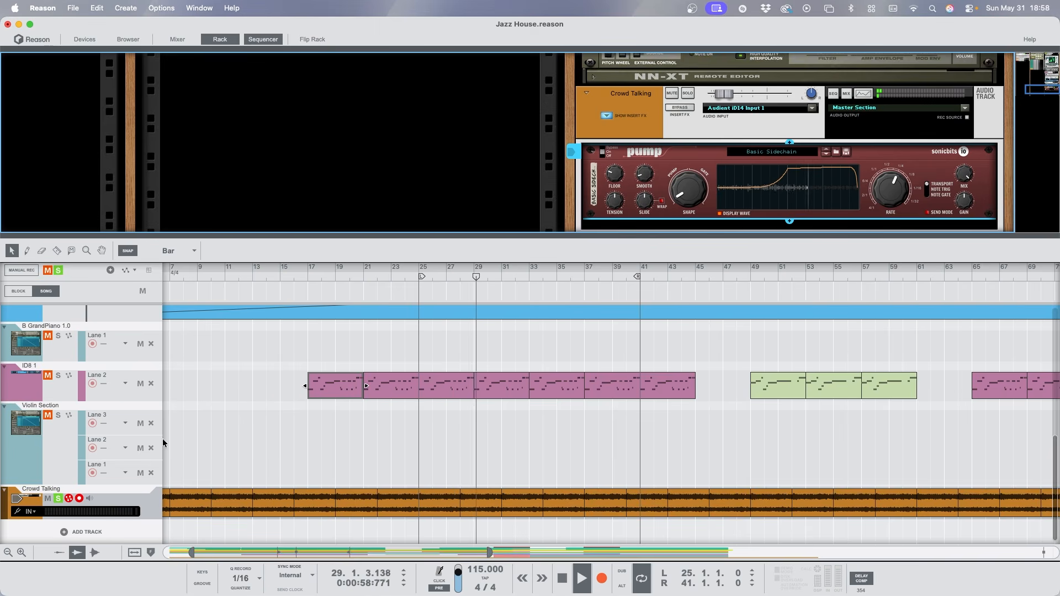
Clear all solos and show only the sequencer, with no clip selected.
{"action": "left_click", "coordinate": [58, 271]}
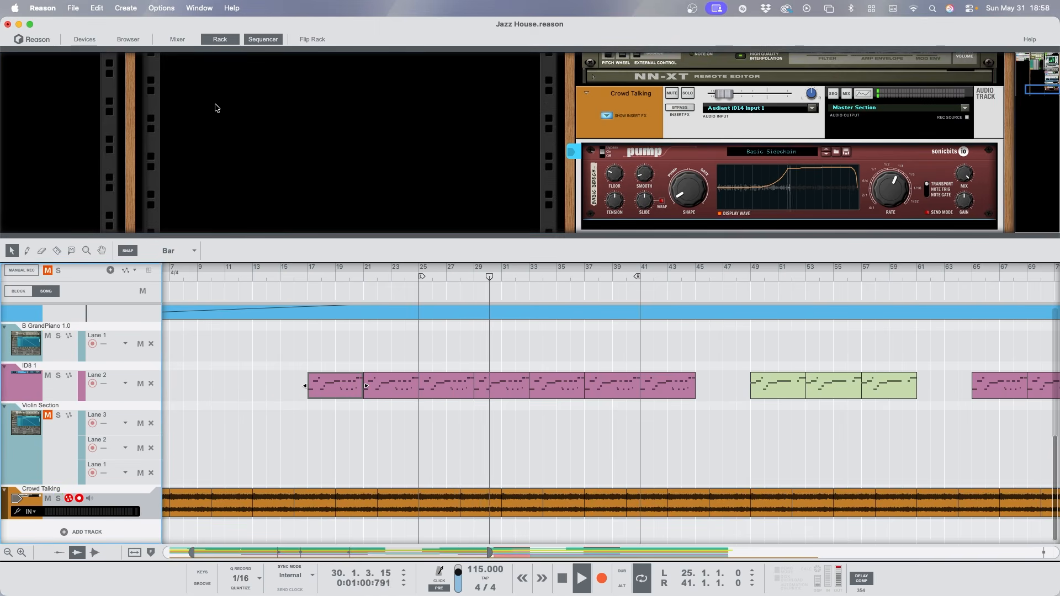
{"action": "left_click", "coordinate": [256, 36]}
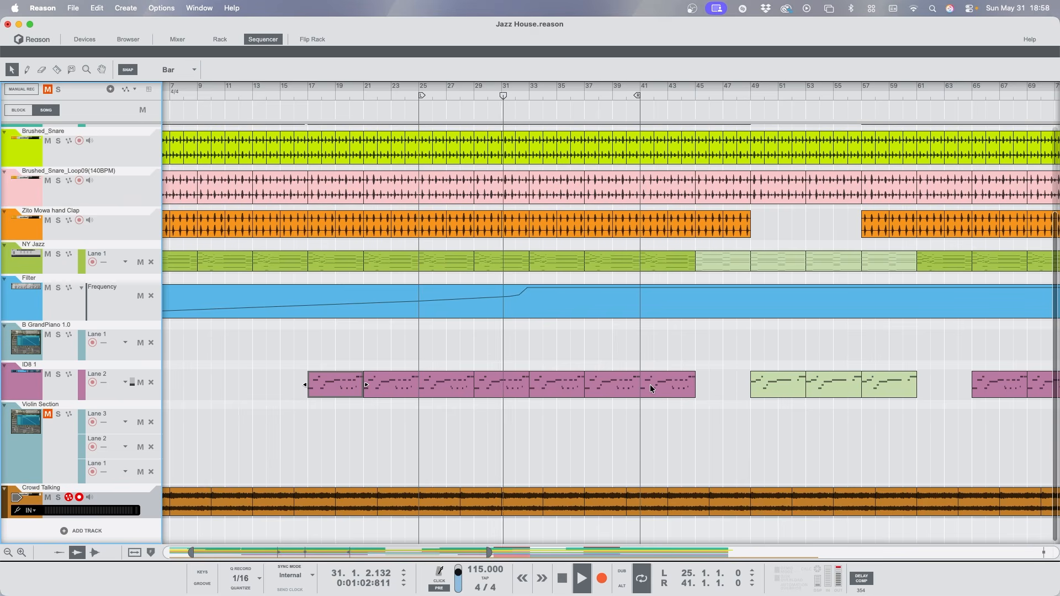
{"action": "left_click", "coordinate": [564, 437]}
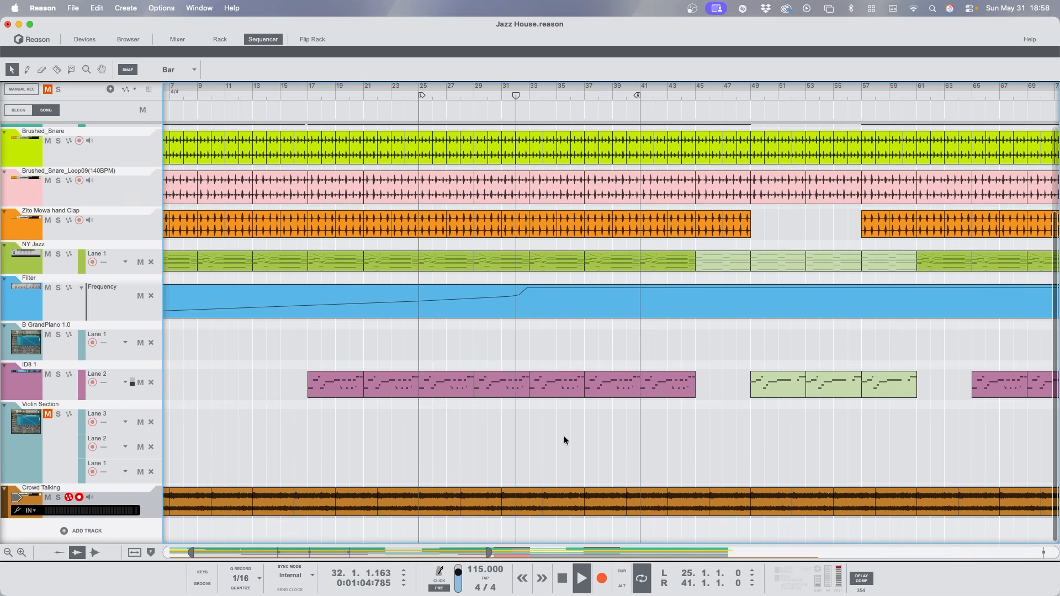
Move the loop's left locator to bar 33.
{"action": "scroll", "coordinate": [564, 440], "scroll_direction": "up", "scroll_amount": 3}
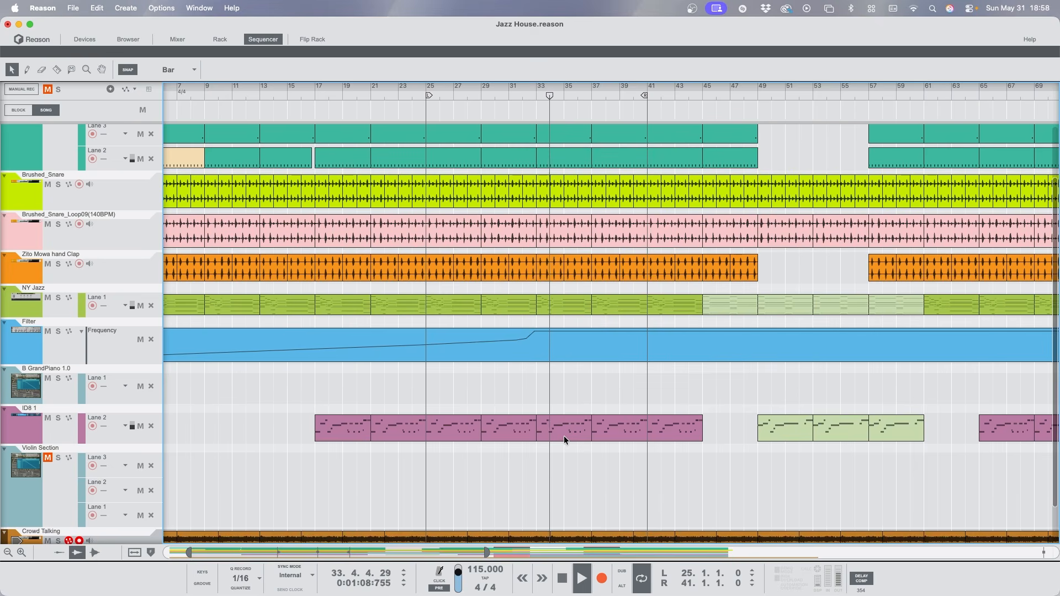
{"action": "scroll", "coordinate": [565, 437], "scroll_direction": "up", "scroll_amount": 3}
{"action": "scroll", "coordinate": [564, 440], "scroll_direction": "up", "scroll_amount": 1}
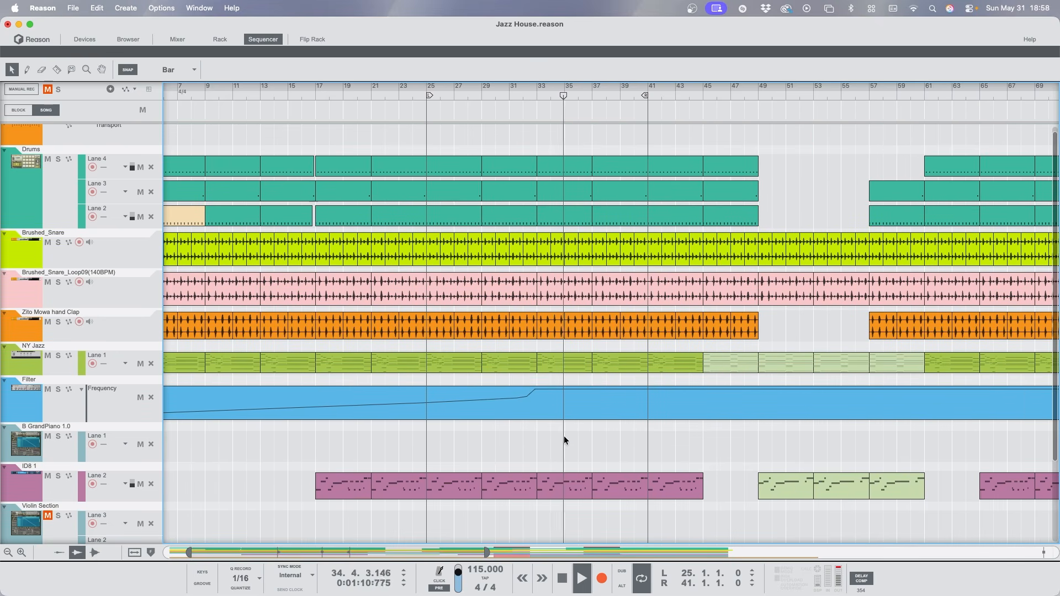
{"action": "left_click_drag", "start_coordinate": [430, 95], "coordinate": [540, 96]}
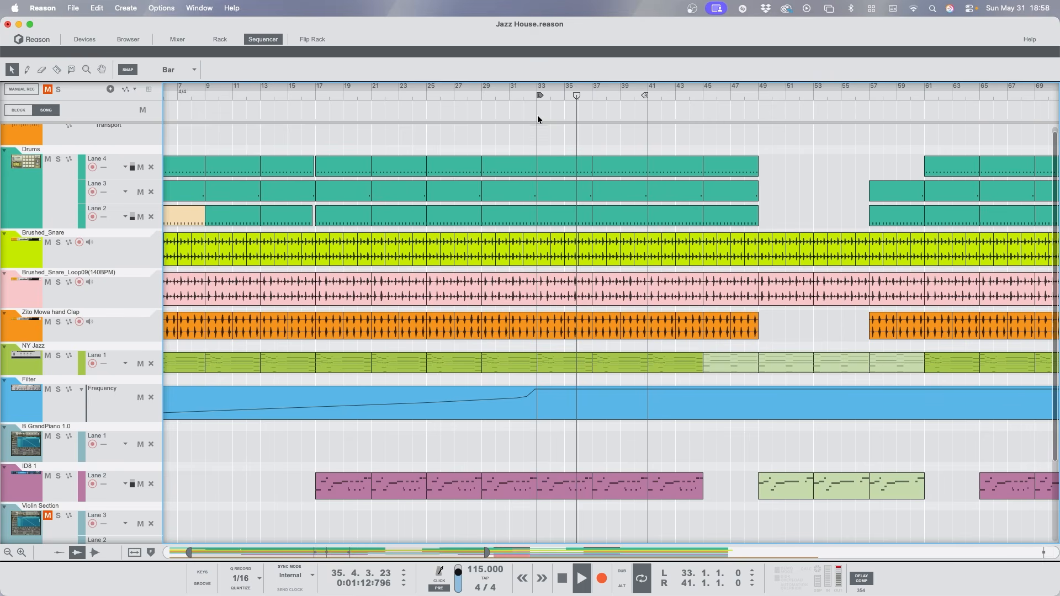
Look over the whole arrangement around the filter opening and the breakdown at bars 45 to 61, and stop playback.
{"action": "scroll", "coordinate": [528, 263], "scroll_direction": "right", "scroll_amount": 5}
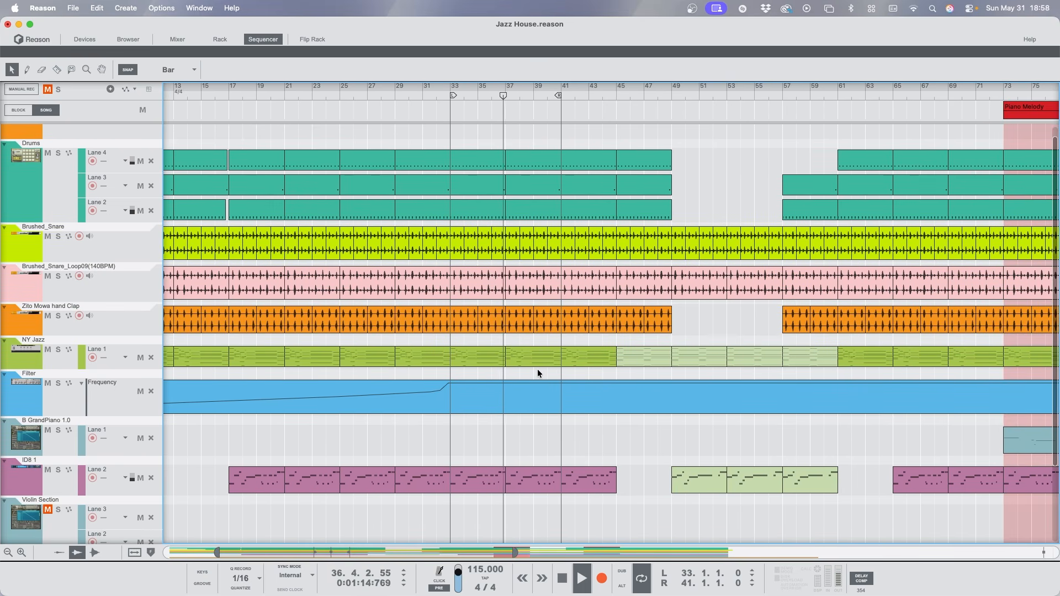
{"action": "scroll", "coordinate": [538, 368], "scroll_direction": "up", "scroll_amount": 5}
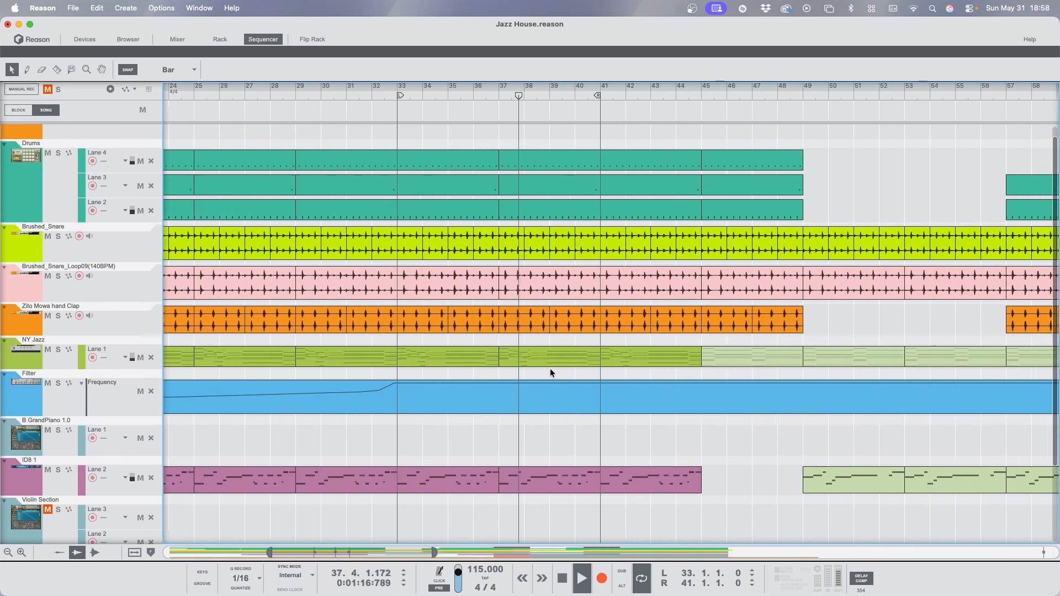
{"action": "scroll", "coordinate": [571, 369], "scroll_direction": "up", "scroll_amount": 1}
{"action": "scroll", "coordinate": [571, 369], "scroll_direction": "down", "scroll_amount": 2}
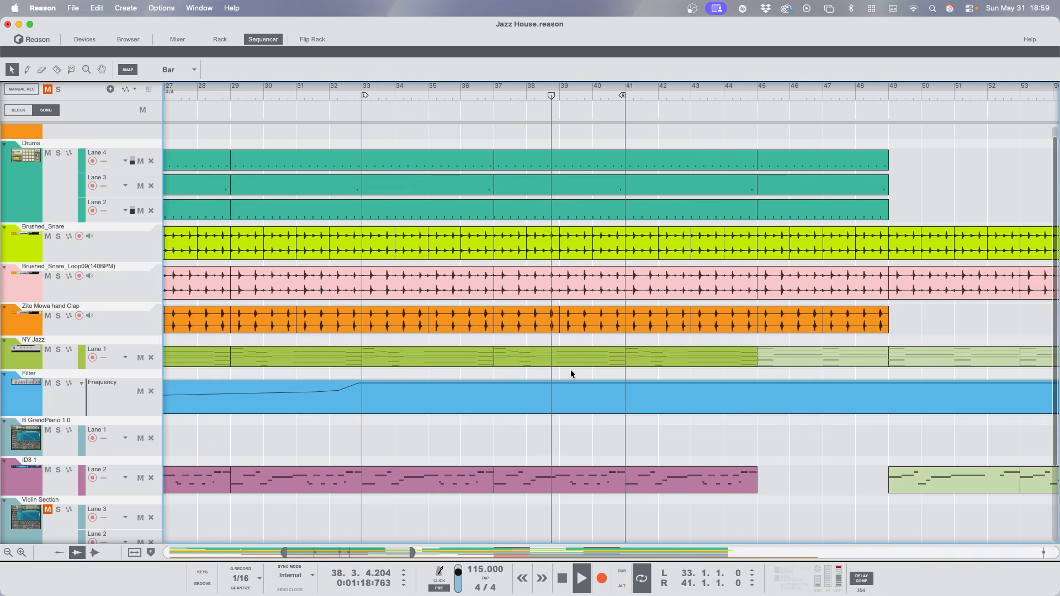
{"action": "scroll", "coordinate": [571, 369], "scroll_direction": "down", "scroll_amount": 4}
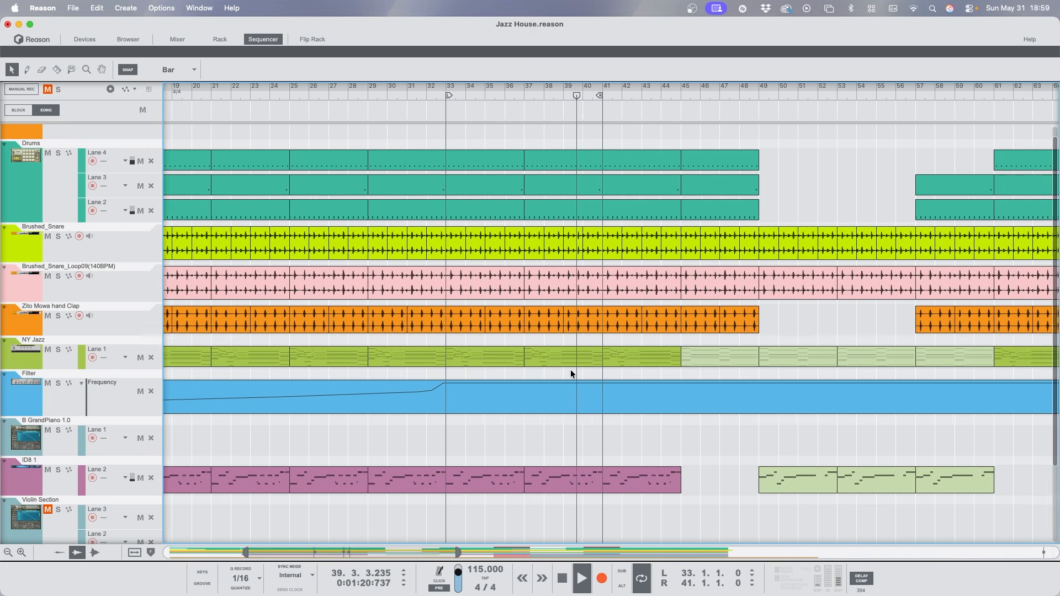
{"action": "scroll", "coordinate": [571, 369], "scroll_direction": "down", "scroll_amount": 5}
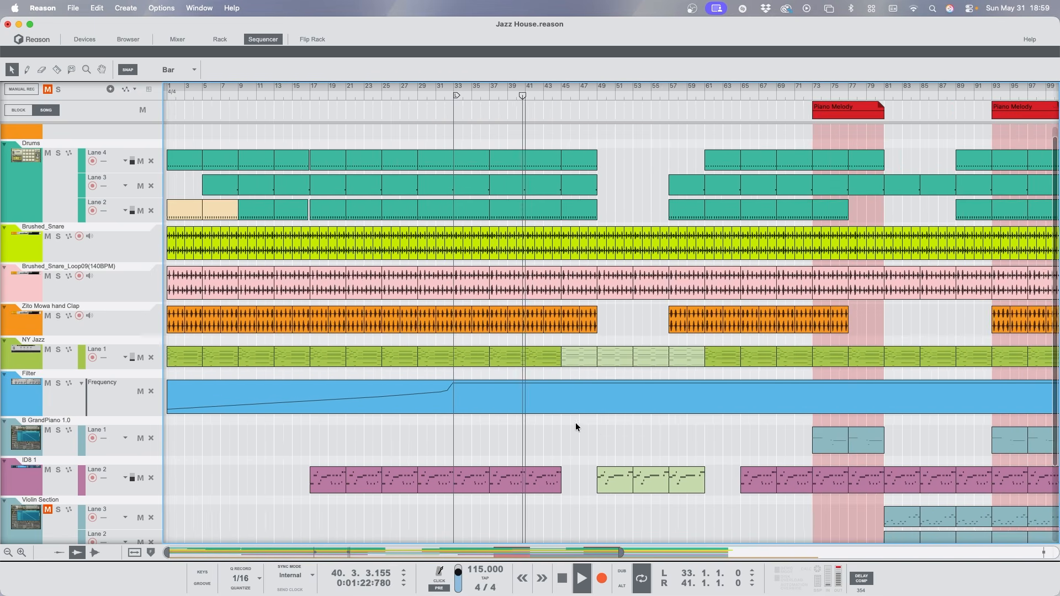
{"action": "left_click", "coordinate": [563, 578]}
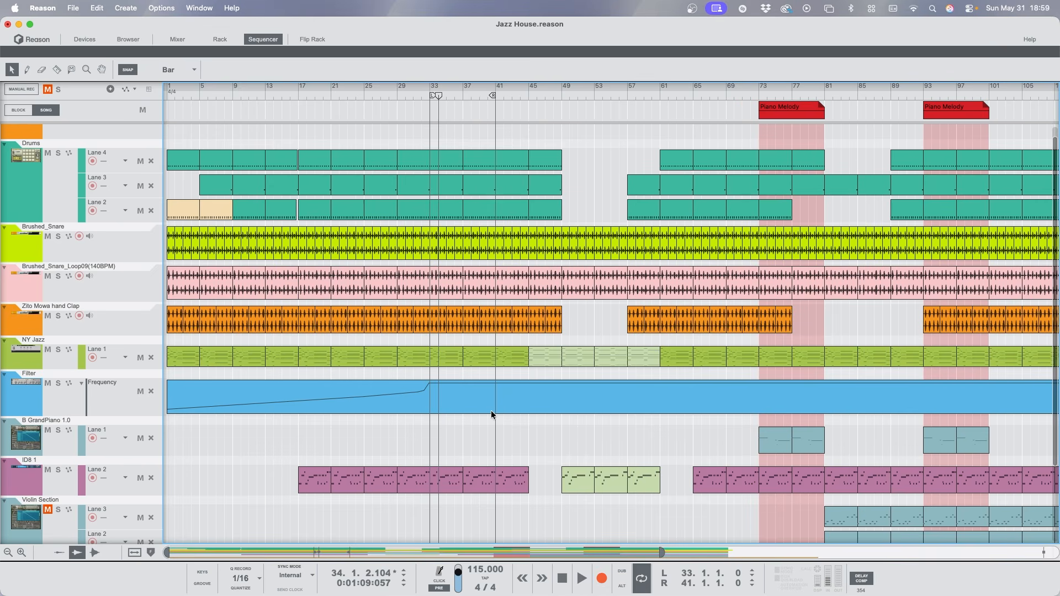
{"action": "scroll", "coordinate": [491, 409], "scroll_direction": "down", "scroll_amount": 2}
{"action": "scroll", "coordinate": [492, 410], "scroll_direction": "right", "scroll_amount": 1}
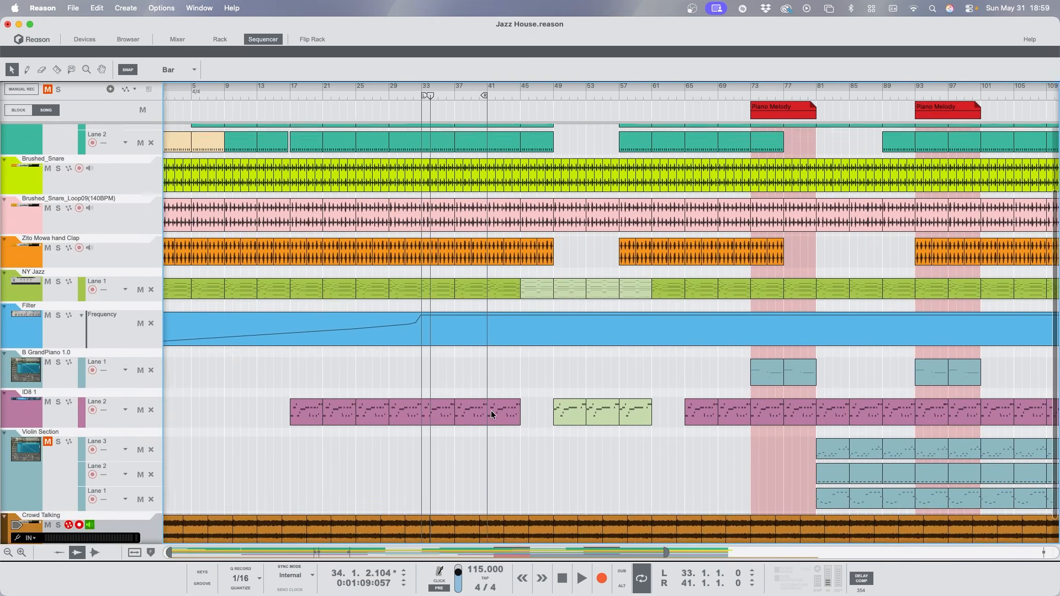
{"action": "scroll", "coordinate": [491, 414], "scroll_direction": "up", "scroll_amount": 2}
{"action": "scroll", "coordinate": [492, 415], "scroll_direction": "left", "scroll_amount": 1}
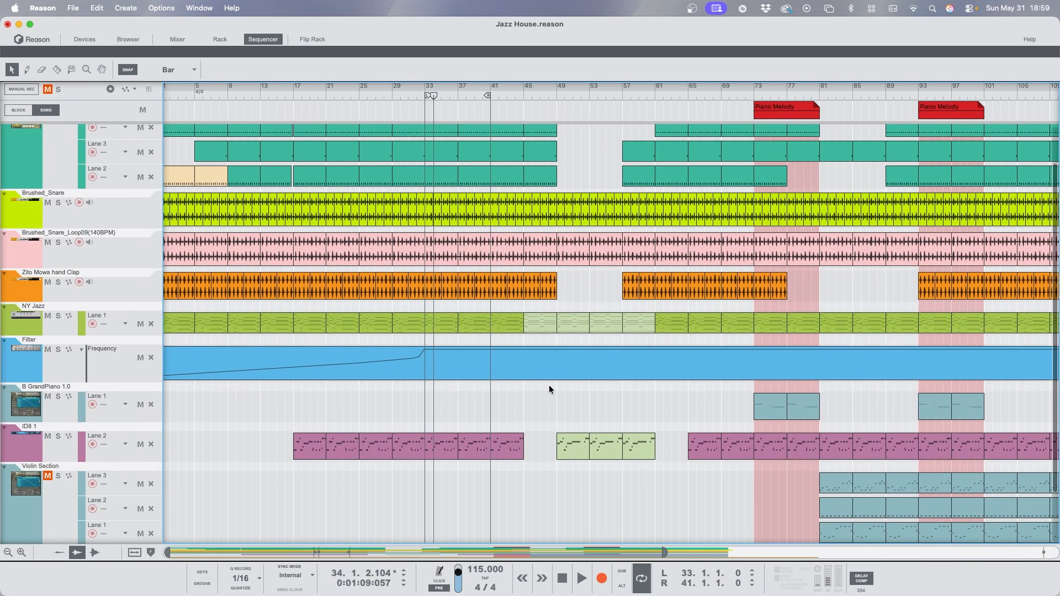
Examine the notes of the NY Jazz clip at bar 45 and the ID8 1 clip at bar 49.
{"action": "double_click", "coordinate": [531, 326]}
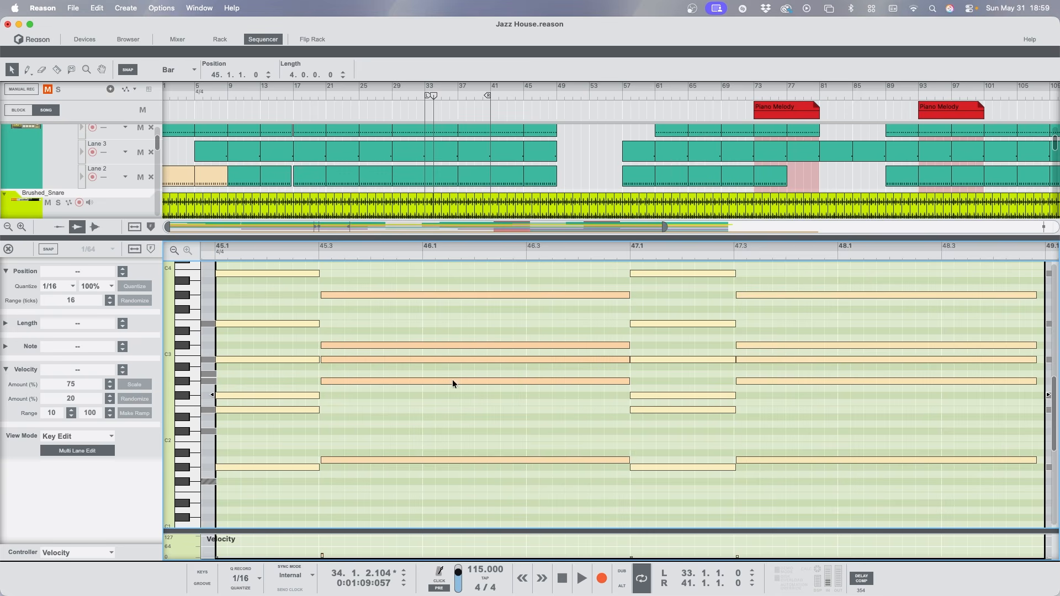
{"action": "left_click", "coordinate": [10, 250]}
{"action": "double_click", "coordinate": [559, 453]}
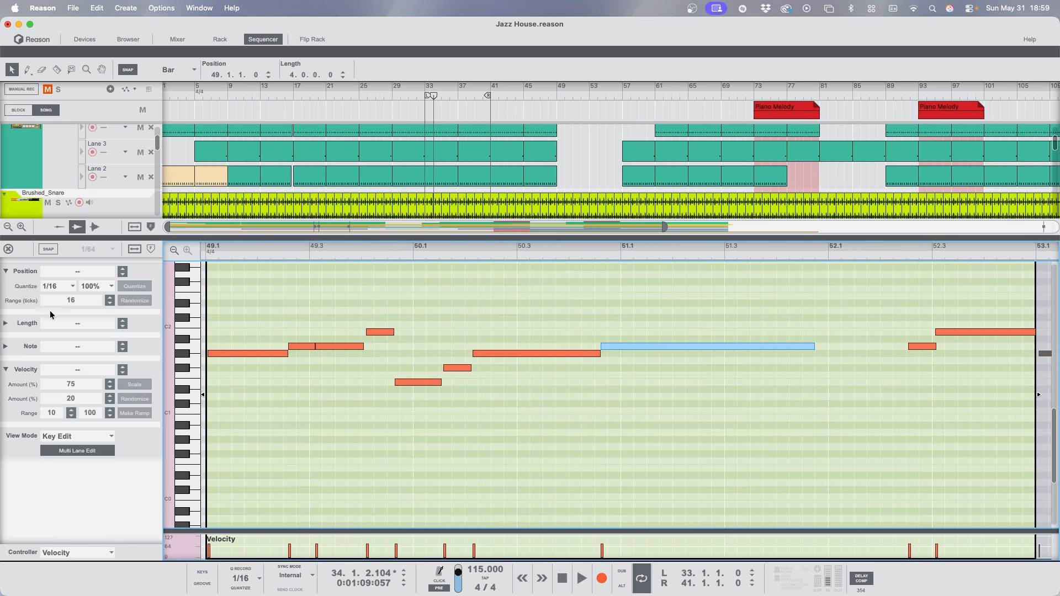
{"action": "left_click", "coordinate": [9, 249]}
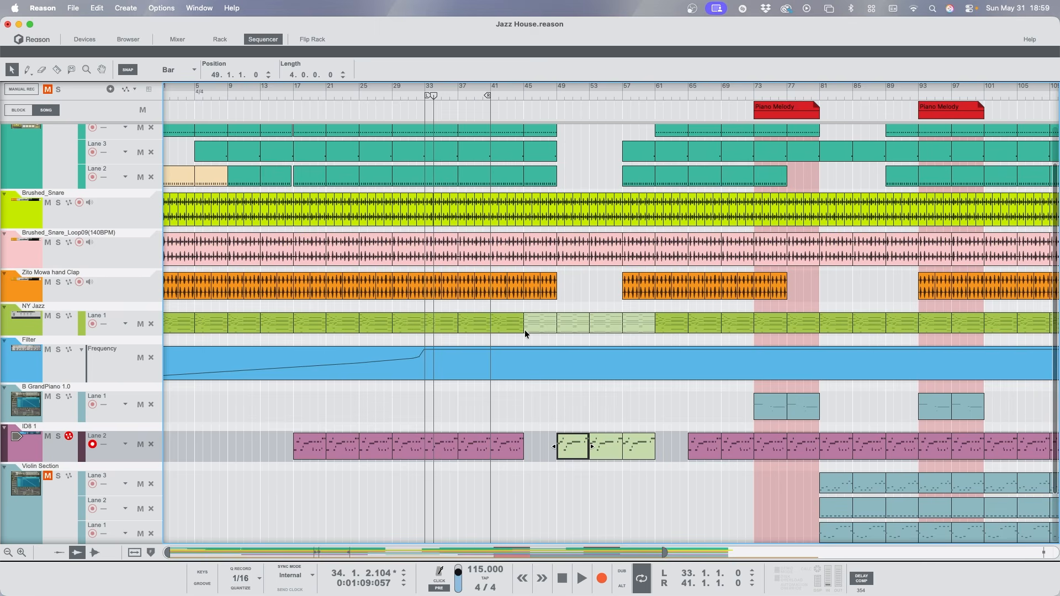
Play the NY Jazz track soloed from bar 45, add ID8 1 to the solo, and clear all solos.
{"action": "left_click", "coordinate": [523, 95]}
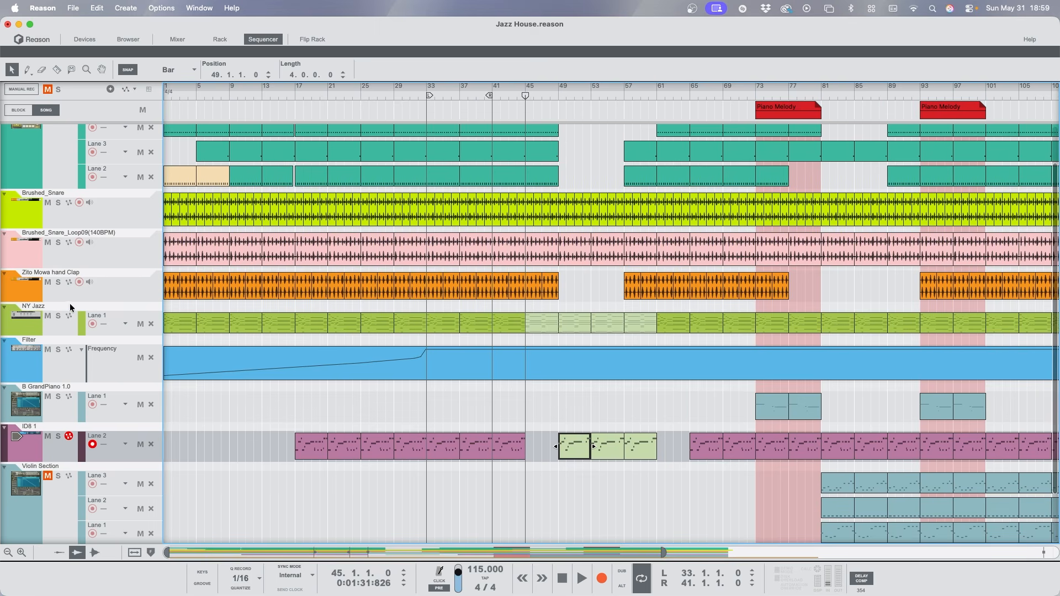
{"action": "left_click", "coordinate": [61, 318]}
{"action": "left_click", "coordinate": [461, 498]}
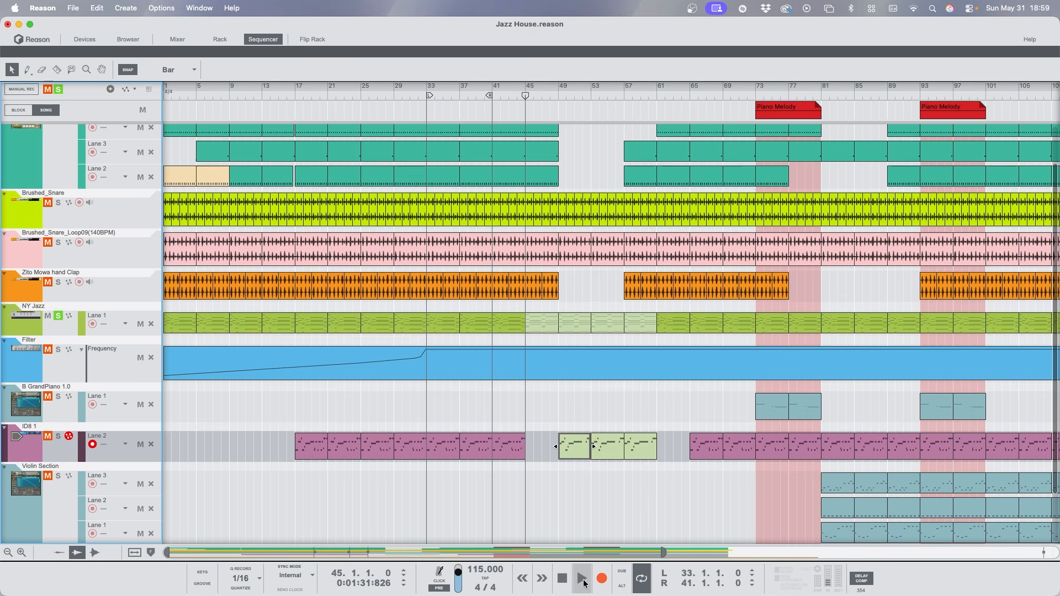
{"action": "left_click", "coordinate": [583, 579]}
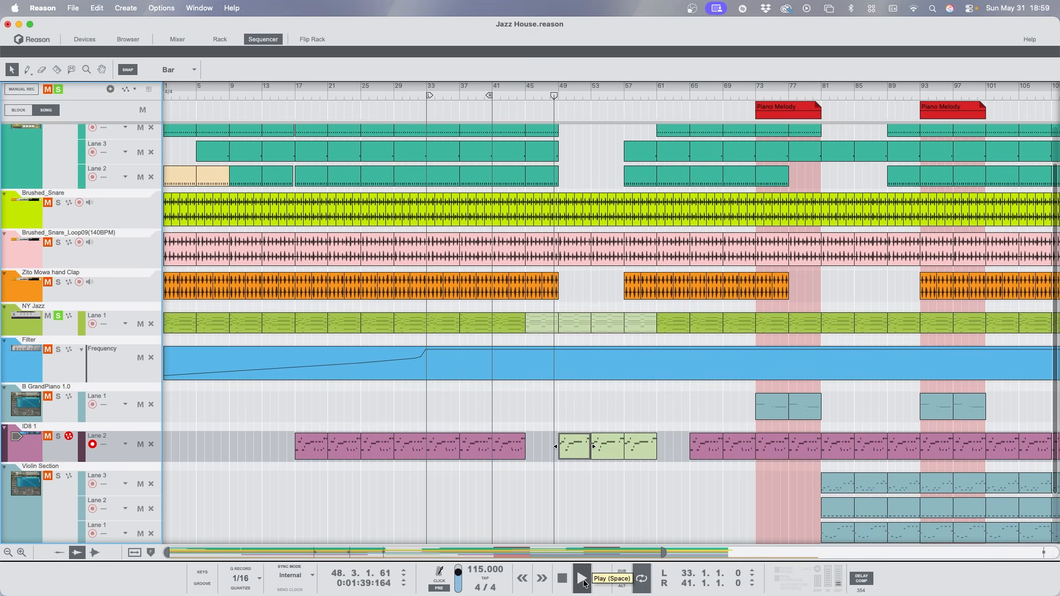
{"action": "left_click", "coordinate": [567, 584]}
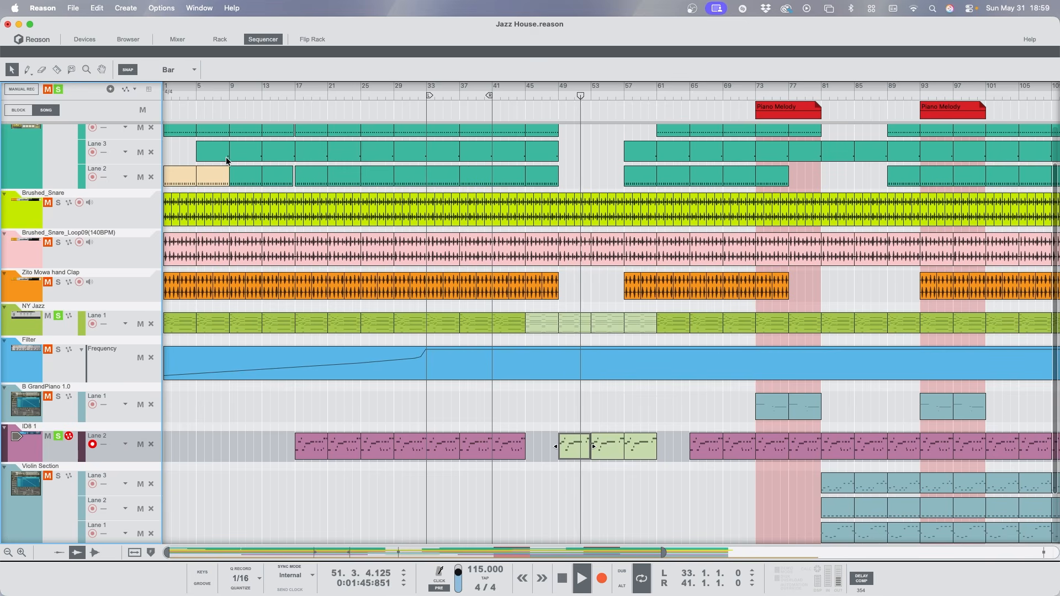
{"action": "left_click", "coordinate": [58, 90]}
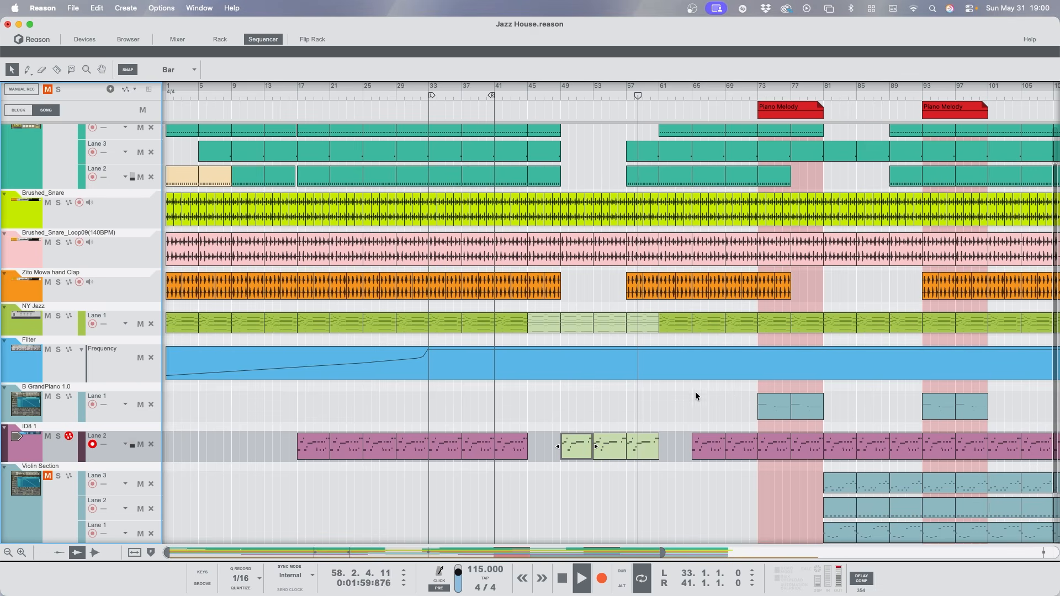
Stop playback and copy the Drums Lane 3 clip at bar 57 to bar 53.
{"action": "scroll", "coordinate": [671, 388], "scroll_direction": "up", "scroll_amount": 3}
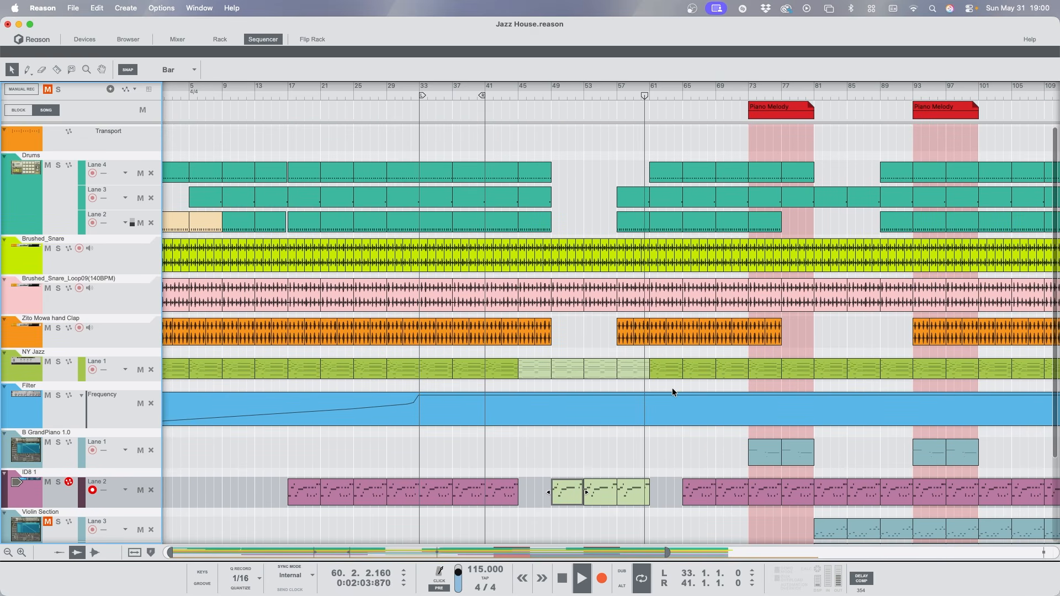
{"action": "left_click", "coordinate": [629, 199]}
{"action": "right_click", "coordinate": [631, 196]}
{"action": "left_click", "coordinate": [618, 202]}
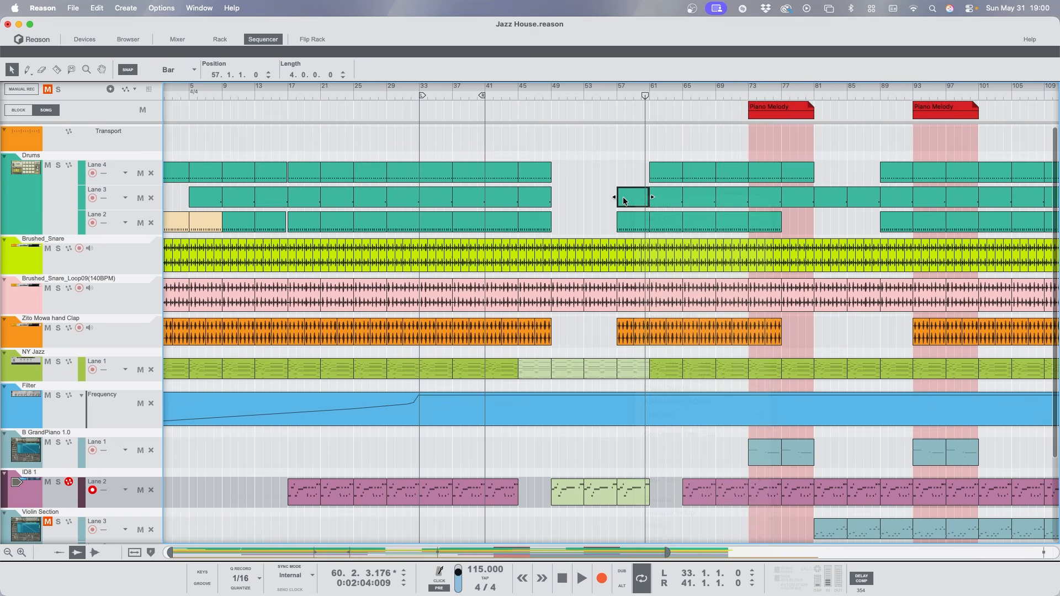
{"action": "left_click_drag", "start_coordinate": [623, 201], "coordinate": [601, 198]}
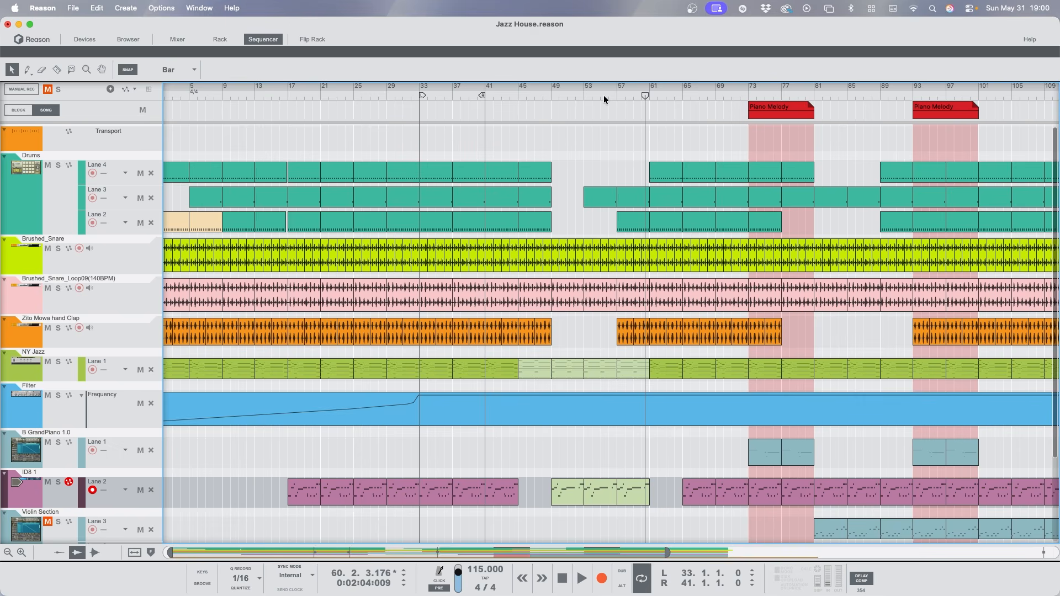
Play the full arrangement from bar 55 to hear the added drum clip, and stop playback.
{"action": "key", "text": "Return"}
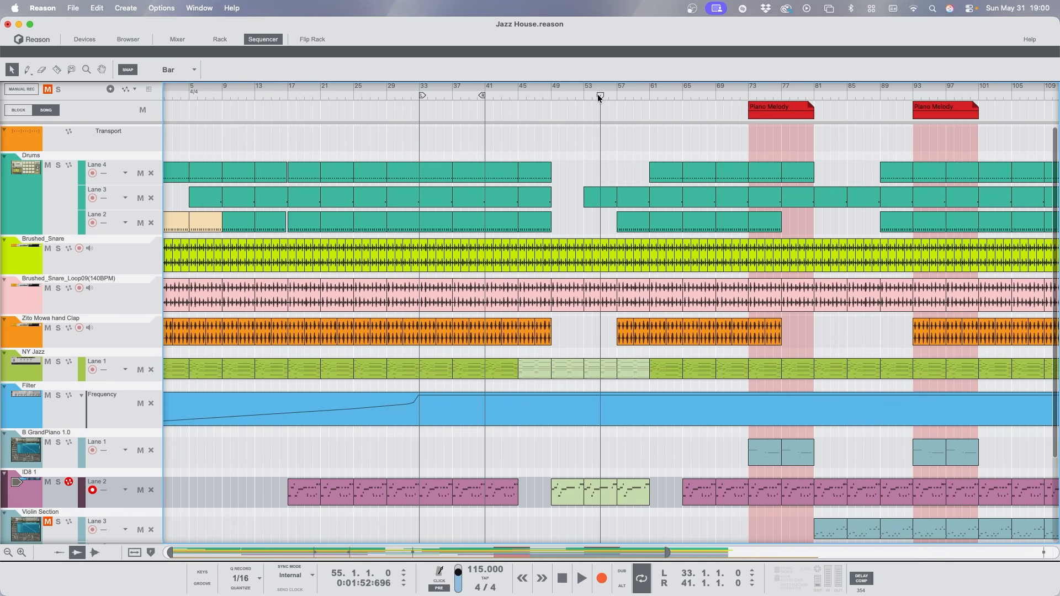
{"action": "key", "text": "space"}
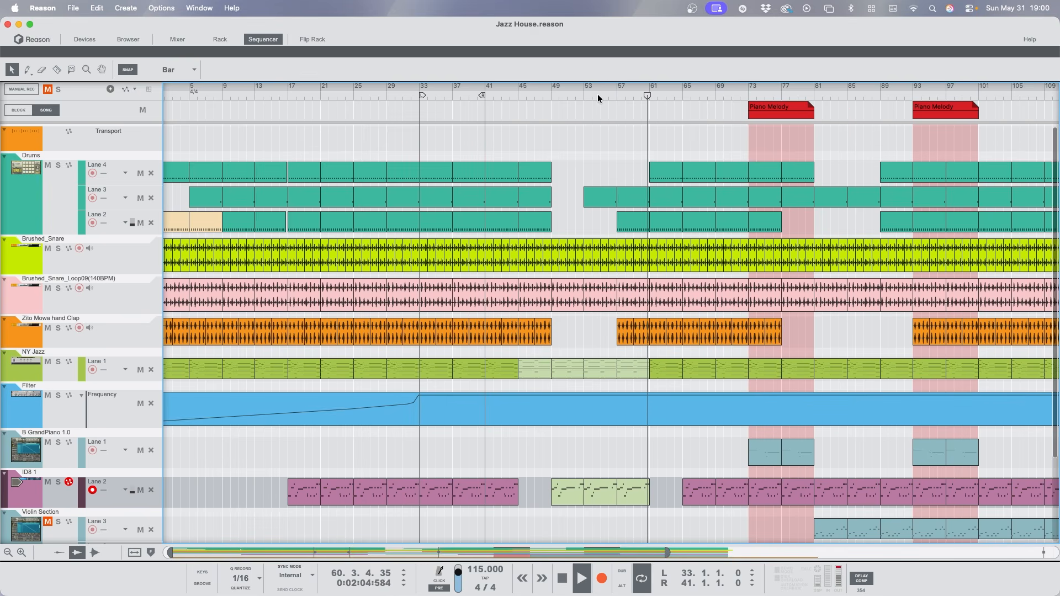
{"action": "key", "text": "space"}
Move the play position to bar 73 and open the B GrandPiano 1.0 clip there in the note editor.
{"action": "scroll", "coordinate": [601, 464], "scroll_direction": "down", "scroll_amount": 5}
{"action": "scroll", "coordinate": [602, 464], "scroll_direction": "right", "scroll_amount": 10}
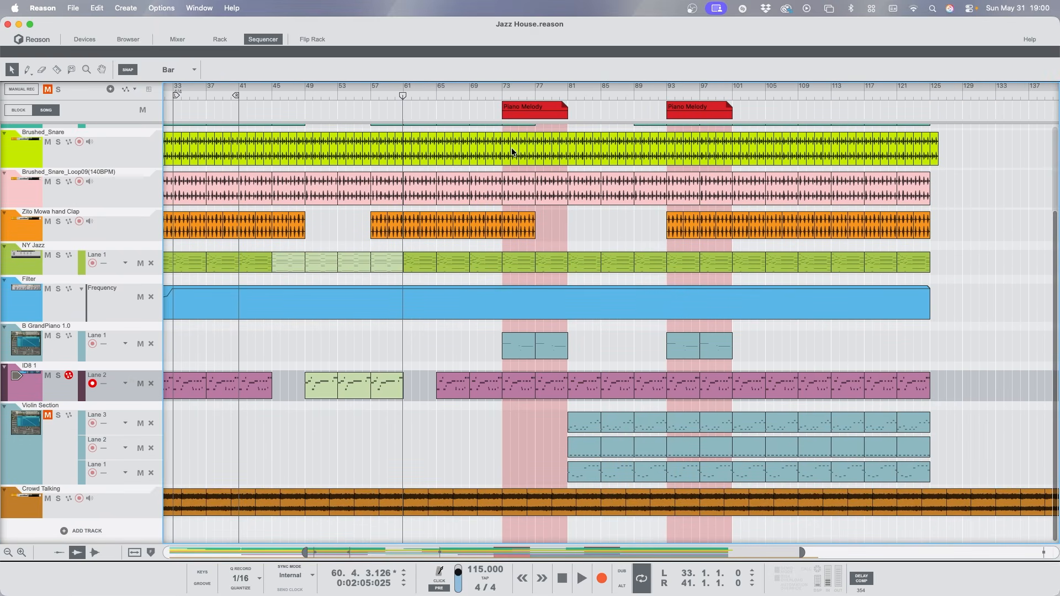
{"action": "left_click", "coordinate": [503, 96]}
{"action": "double_click", "coordinate": [519, 352]}
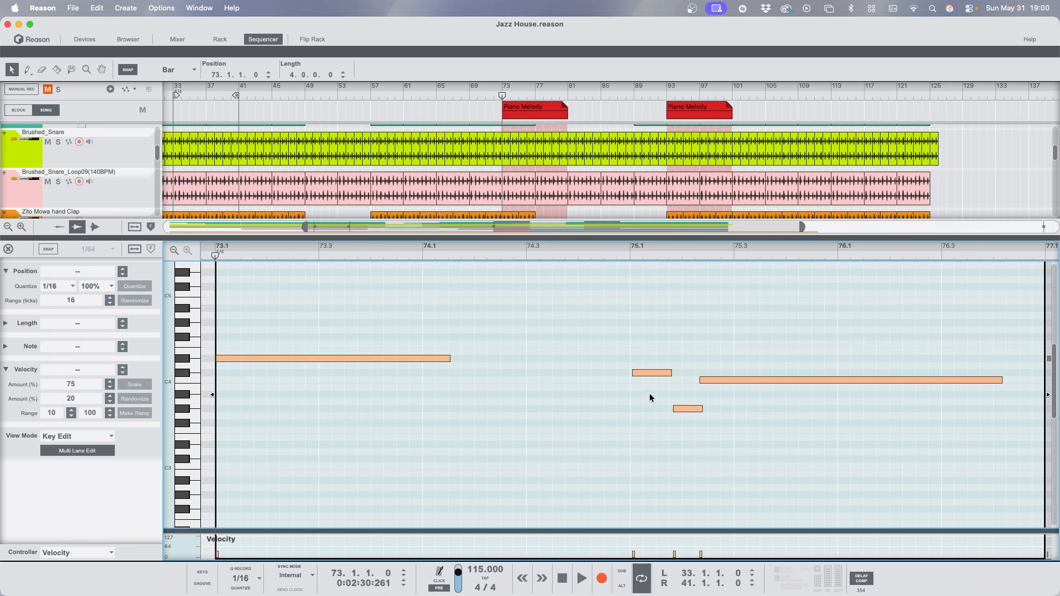
Play the B GrandPiano 1.0 clip at bar 73 soloed with its notes open, stop playback, and clear the solo.
{"action": "left_click", "coordinate": [7, 250]}
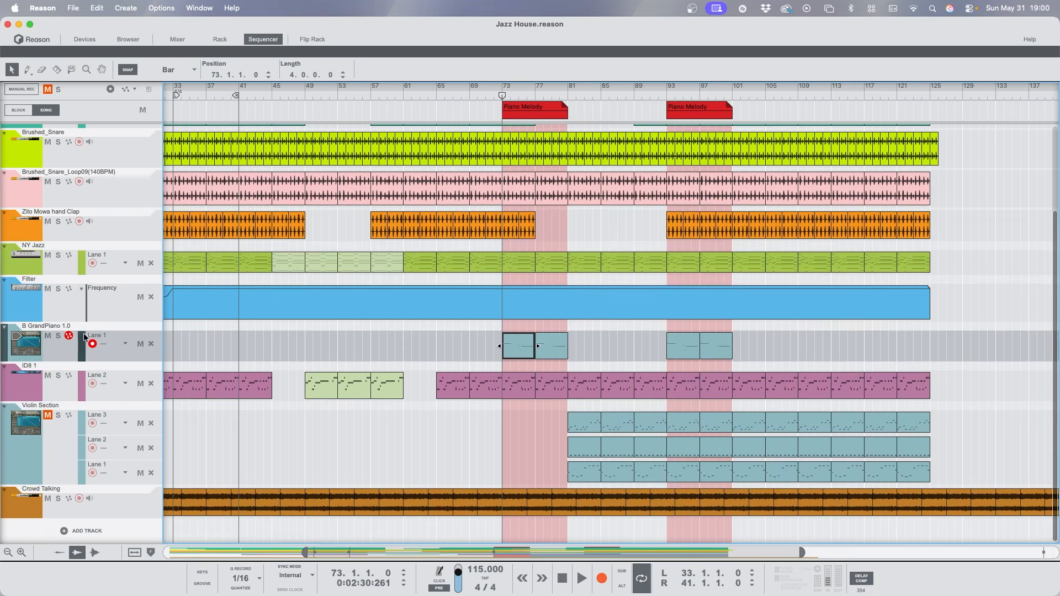
{"action": "left_click", "coordinate": [59, 337]}
{"action": "double_click", "coordinate": [521, 352]}
{"action": "key", "text": "space"}
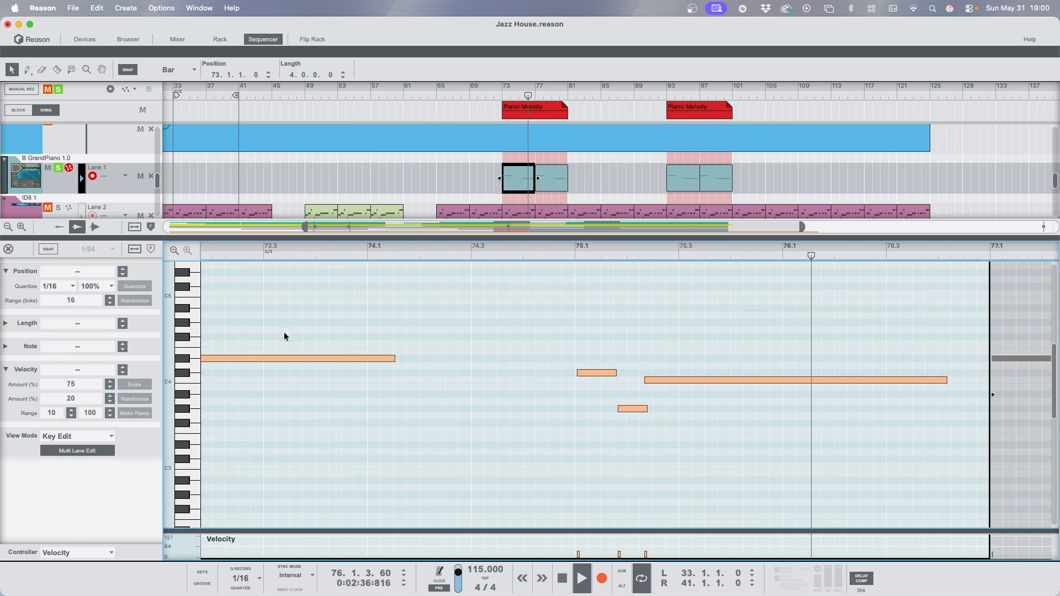
{"action": "key", "text": "super+e"}
{"action": "left_click", "coordinate": [59, 336]}
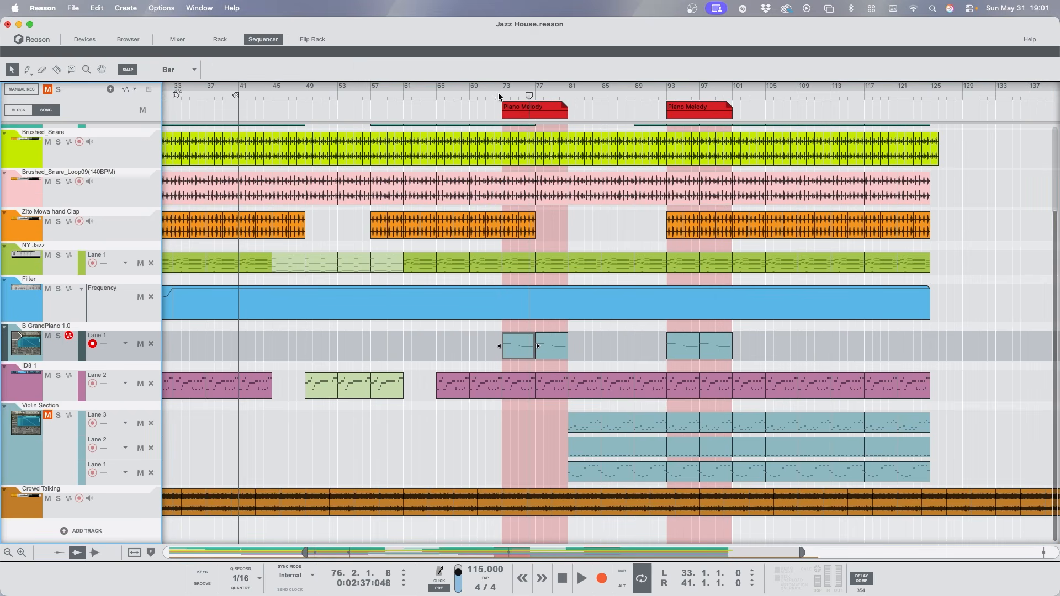
Play the full arrangement from bar 73, looping bars 73 to 81 around the two piano clips, and stop playback.
{"action": "left_click", "coordinate": [499, 97]}
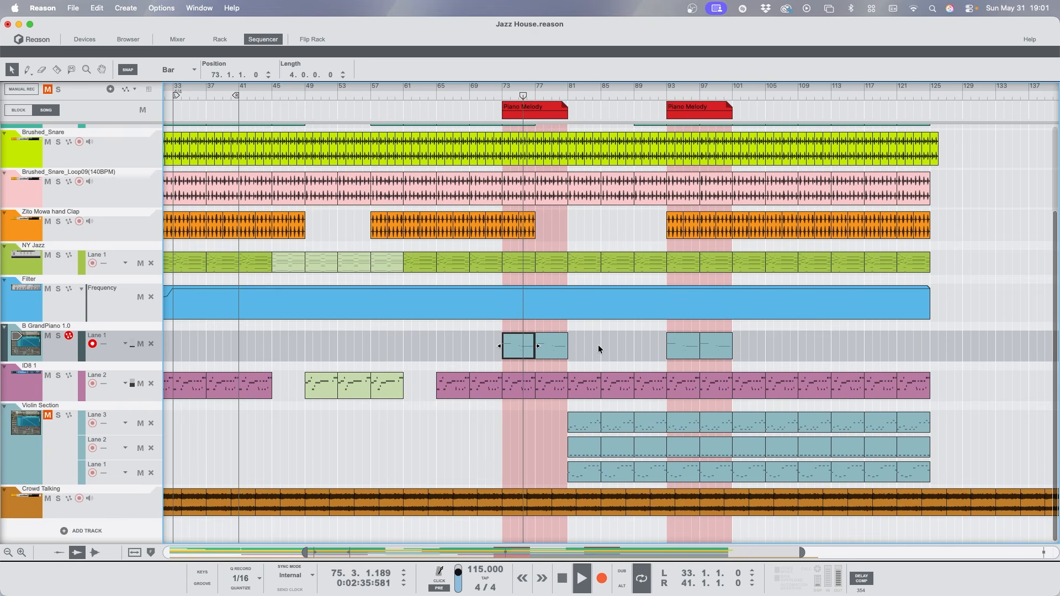
{"action": "left_click_drag", "start_coordinate": [598, 343], "coordinate": [473, 339]}
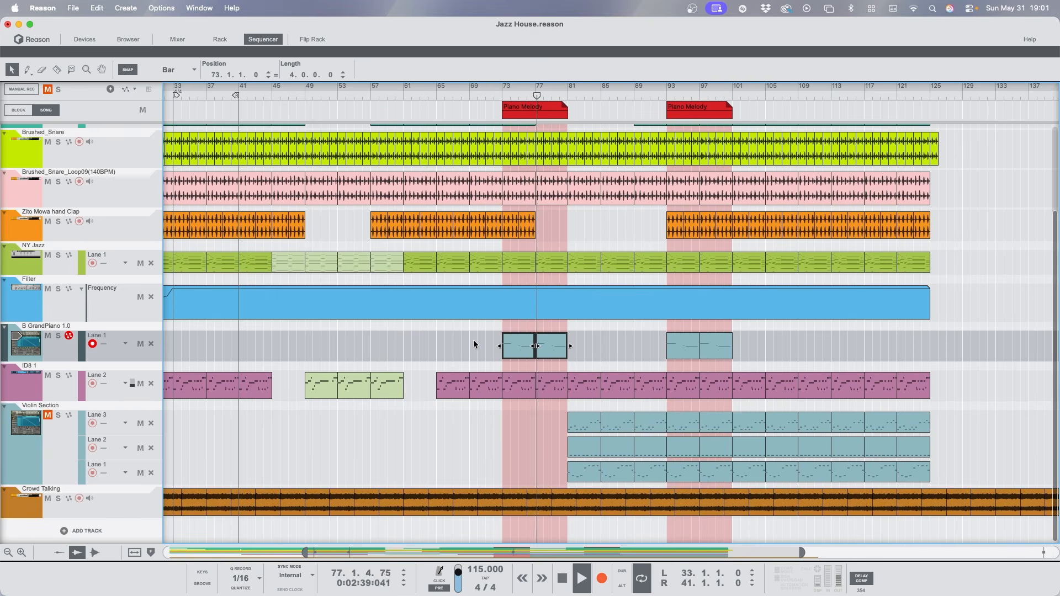
{"action": "key", "text": "p"}
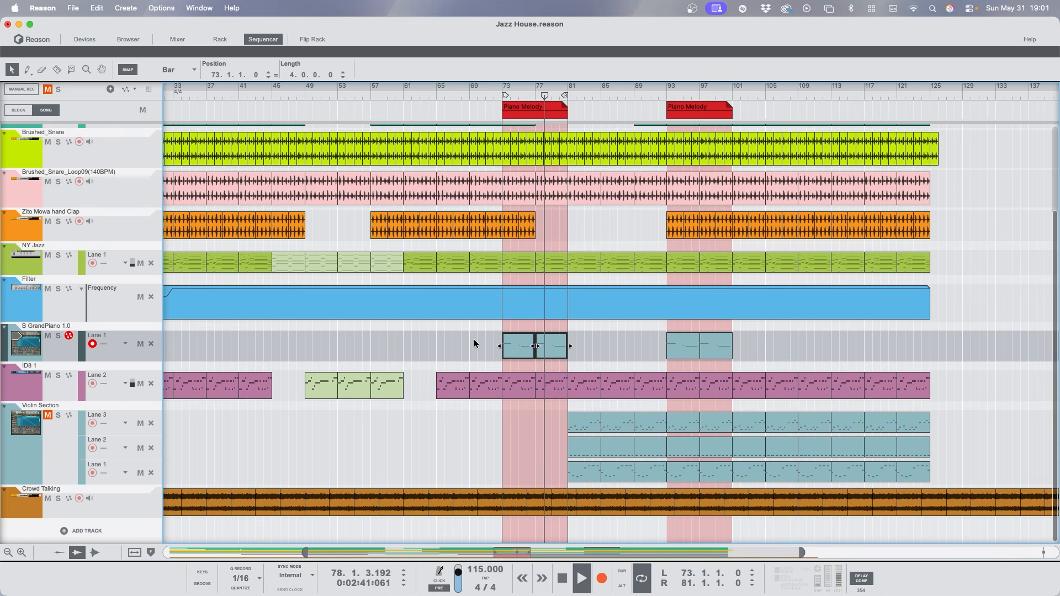
{"action": "key", "text": "g"}
{"action": "key", "text": "g"}
{"action": "key", "text": "g"}
{"action": "key", "text": "g"}
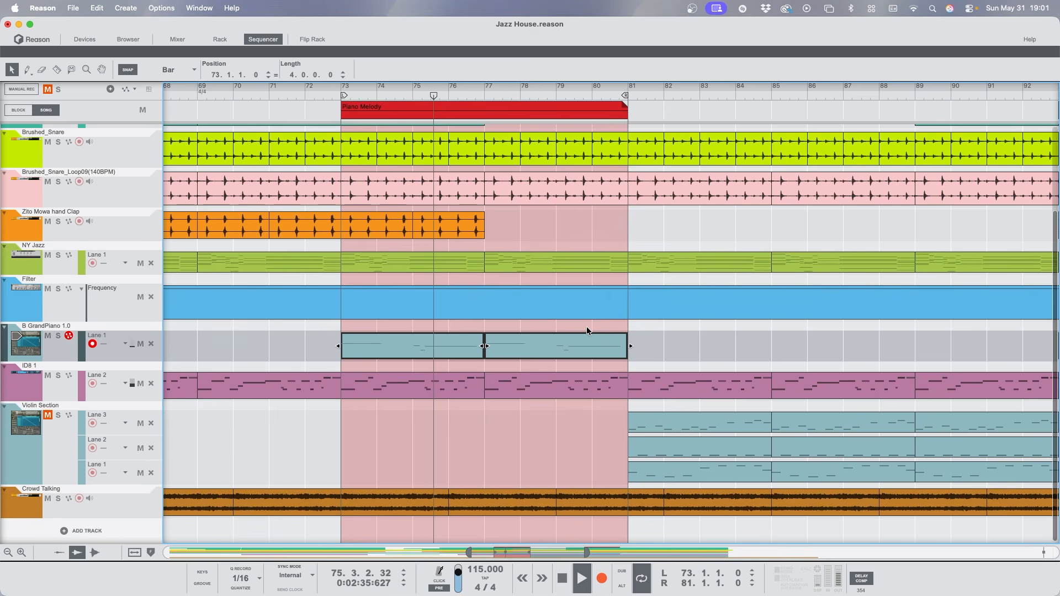
{"action": "key", "text": "space"}
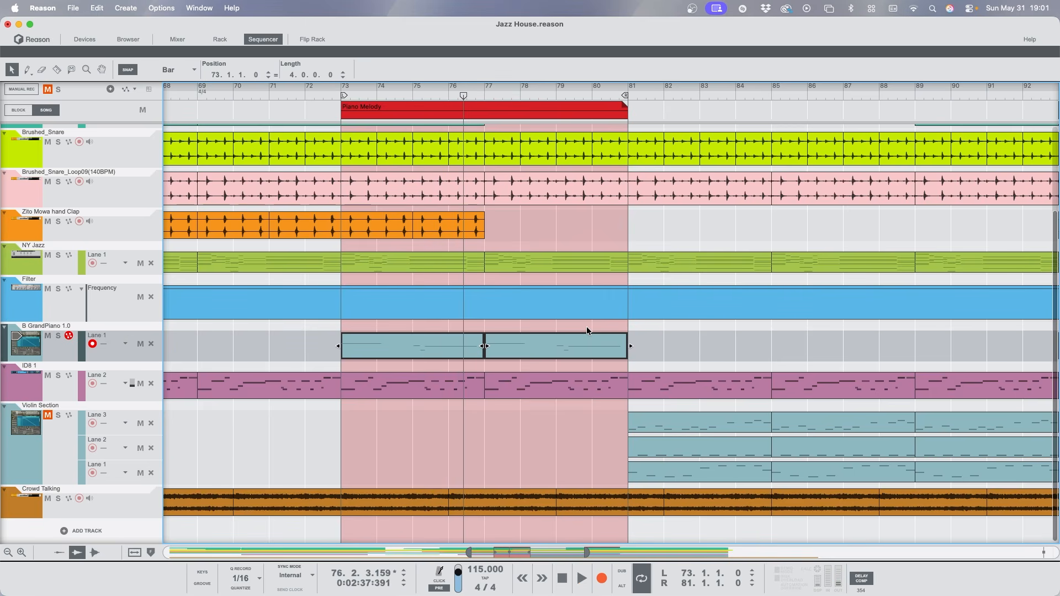
Unmute the Violin Section track and set the loop around its first two clips per lane, bars 81 to 89.
{"action": "left_click_drag", "start_coordinate": [590, 557], "coordinate": [701, 555]}
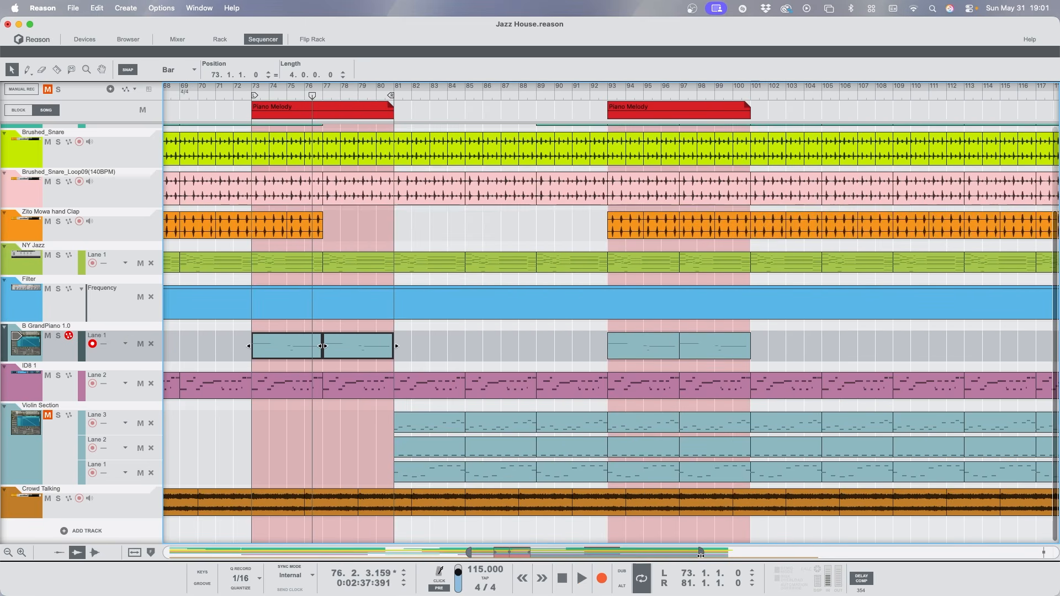
{"action": "left_click", "coordinate": [48, 417]}
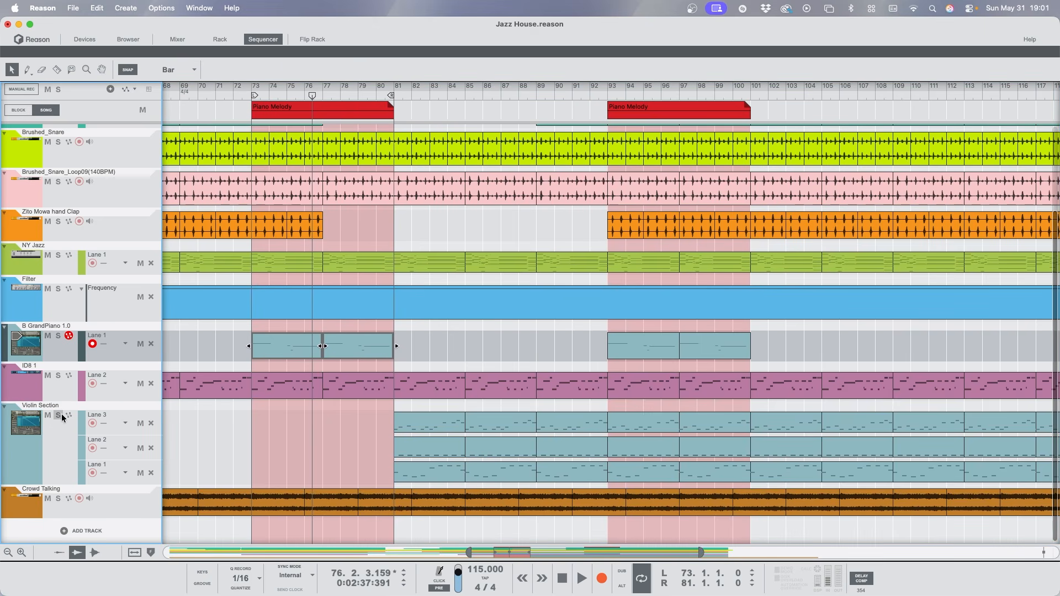
{"action": "left_click", "coordinate": [412, 93]}
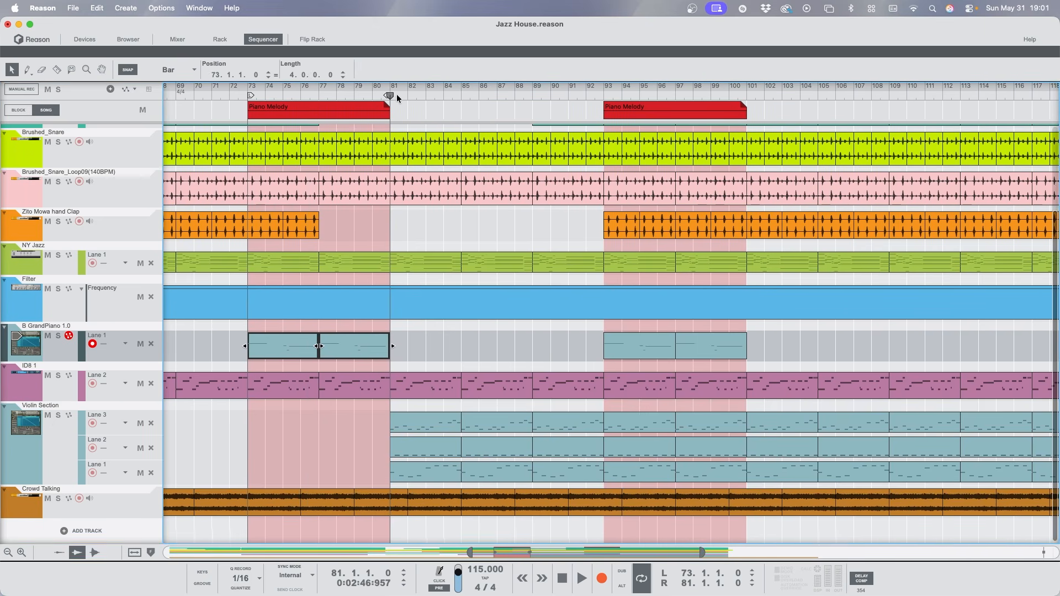
{"action": "left_click_drag", "start_coordinate": [419, 410], "coordinate": [506, 468]}
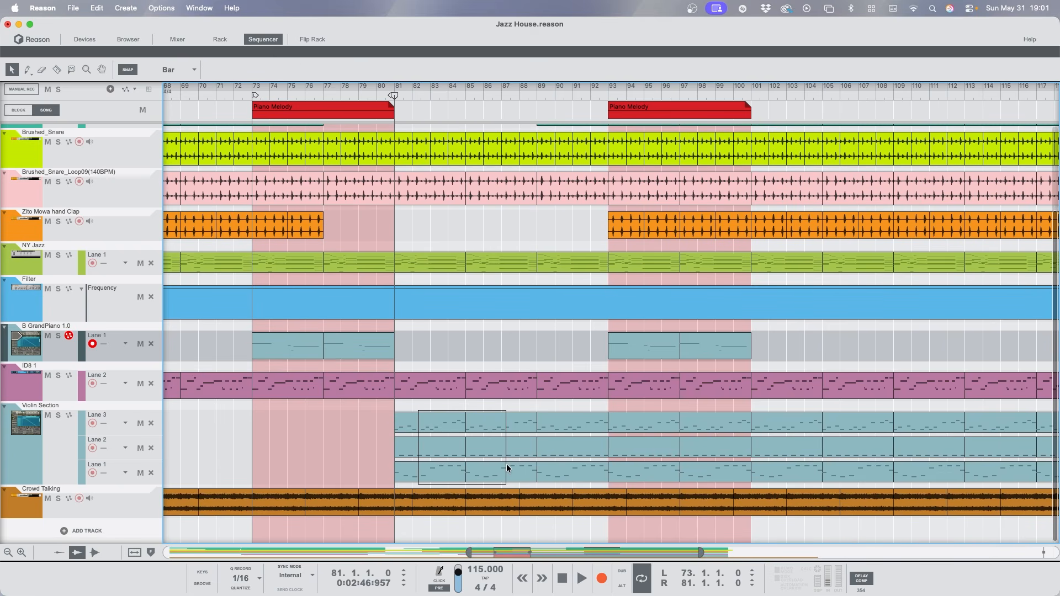
{"action": "key", "text": "super+l"}
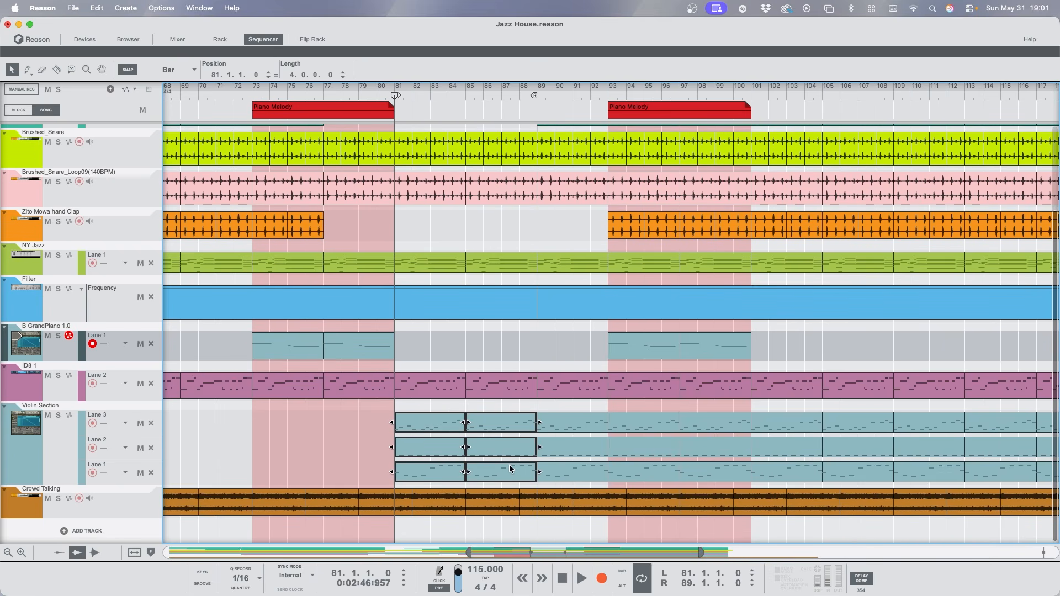
Play the Violin Section soloed, examine the notes of its three lanes at bar 81, stop playback, and clear the solo.
{"action": "left_click", "coordinate": [377, 92]}
{"action": "left_click", "coordinate": [59, 415]}
{"action": "key", "text": "space"}
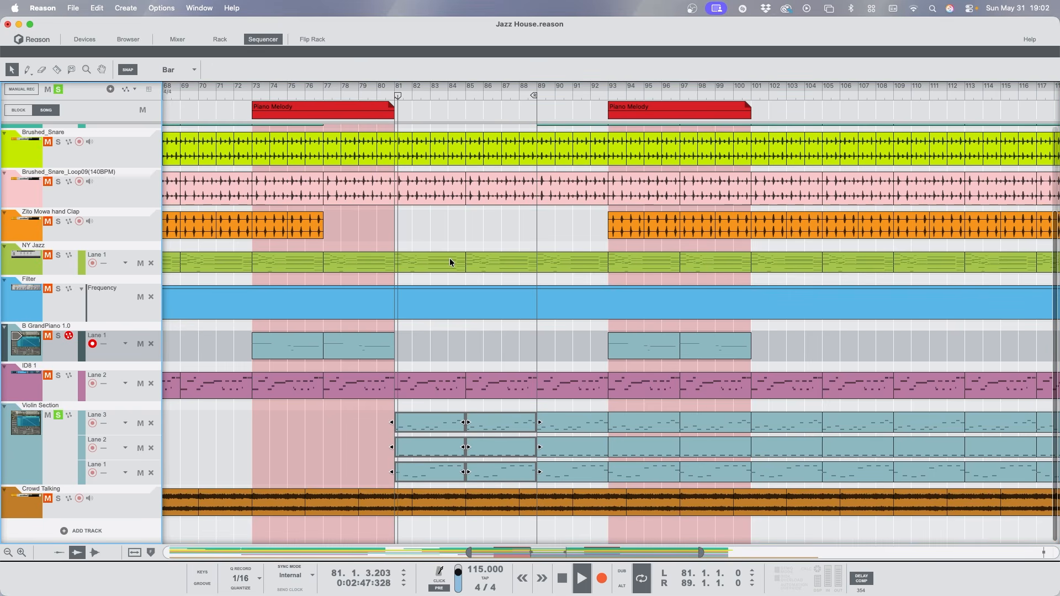
{"action": "double_click", "coordinate": [440, 472]}
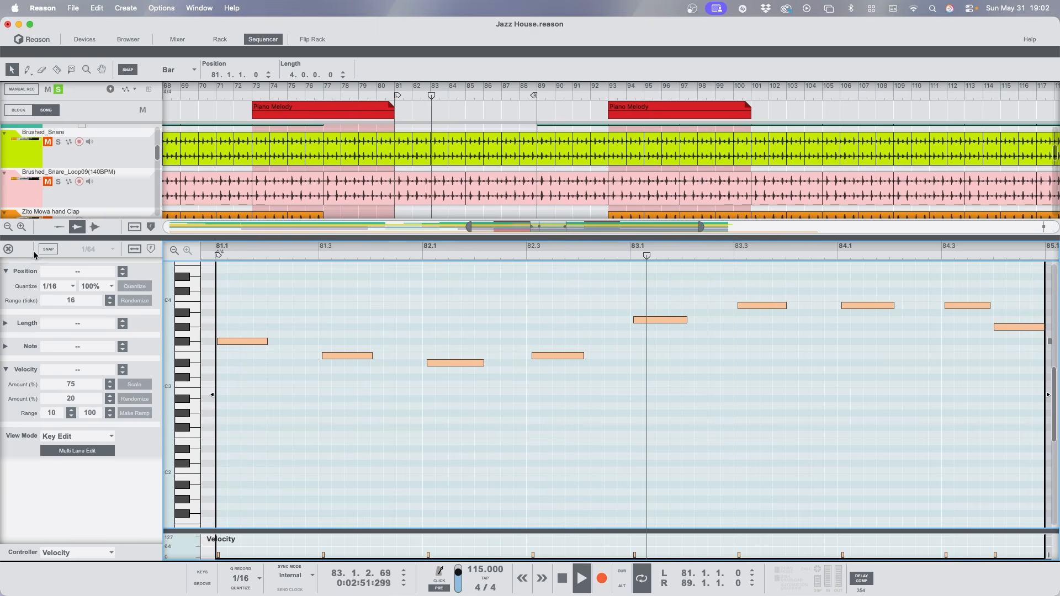
{"action": "scroll", "coordinate": [344, 185], "scroll_direction": "down", "scroll_amount": 5}
{"action": "scroll", "coordinate": [344, 184], "scroll_direction": "down", "scroll_amount": 3}
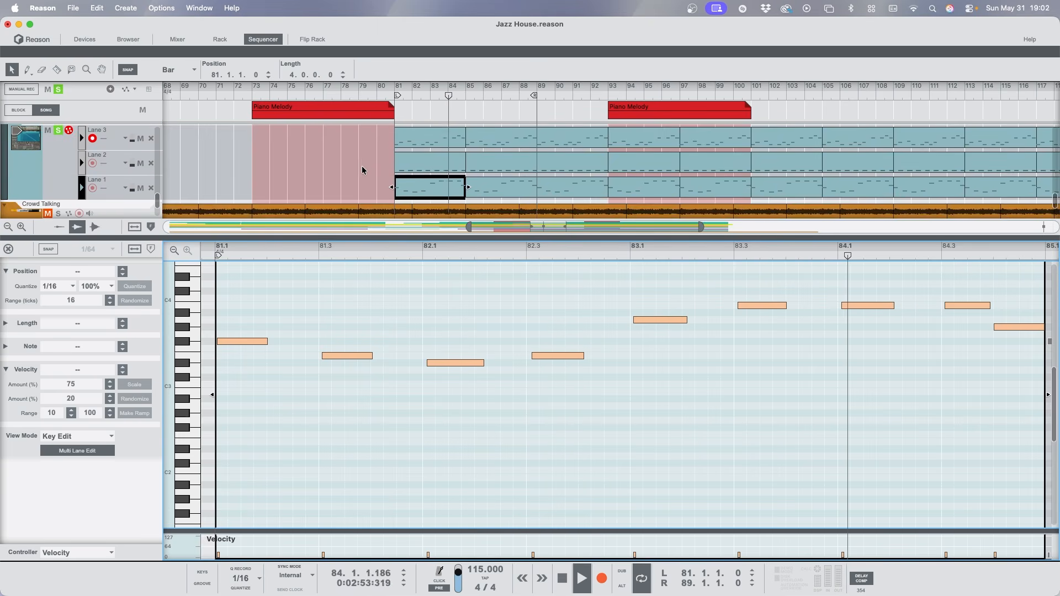
{"action": "left_click", "coordinate": [422, 182]}
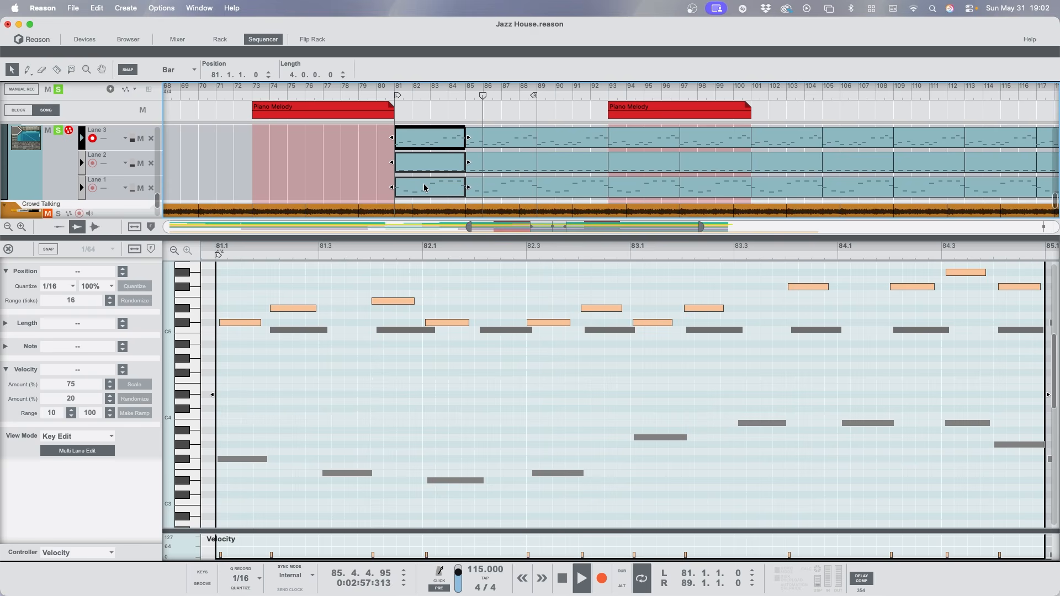
{"action": "left_click", "coordinate": [8, 250]}
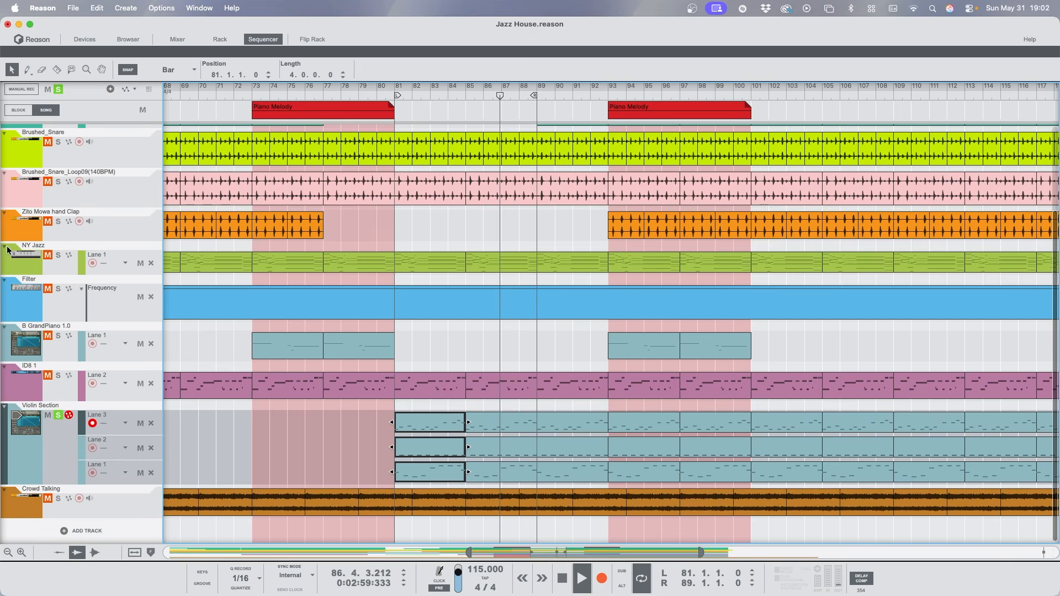
{"action": "left_click", "coordinate": [59, 414]}
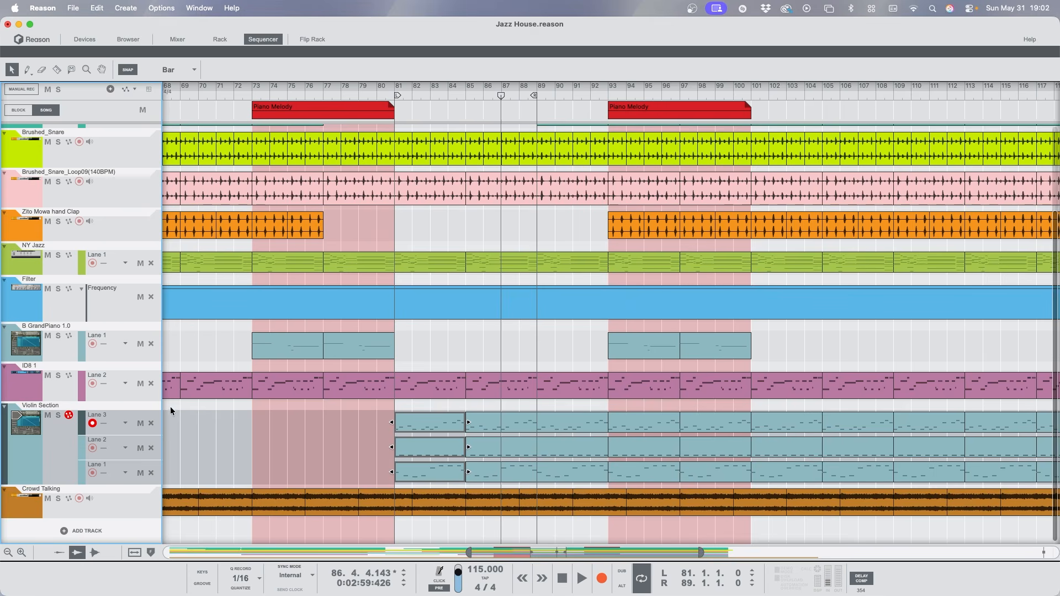
Play the full arrangement from bar 81 with the violins, skip ahead to bar 89, and follow the tracks through the second Piano Melody section.
{"action": "left_click", "coordinate": [424, 146]}
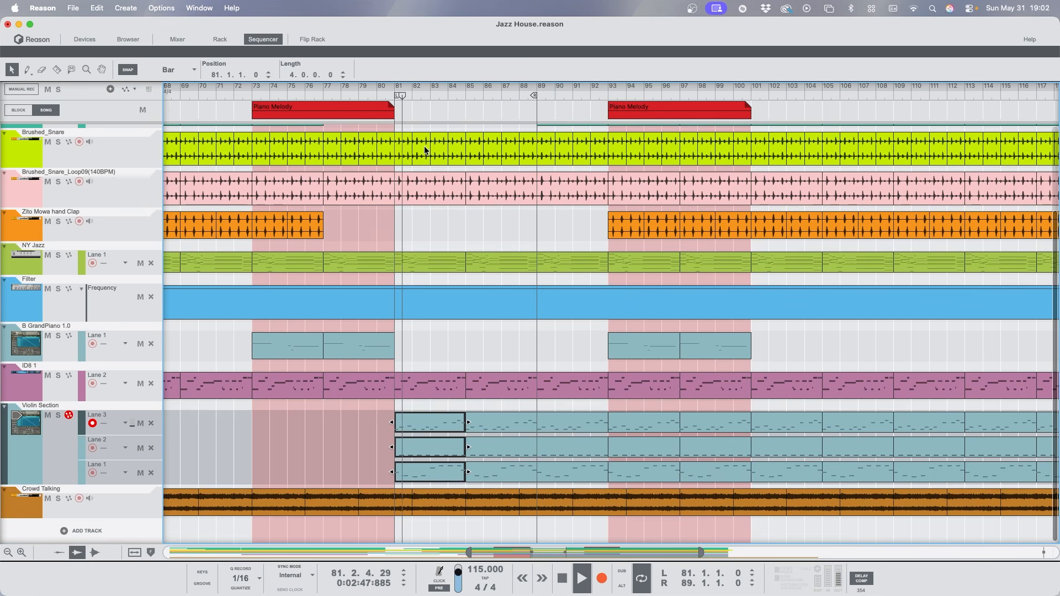
{"action": "scroll", "coordinate": [474, 178], "scroll_direction": "up", "scroll_amount": 4}
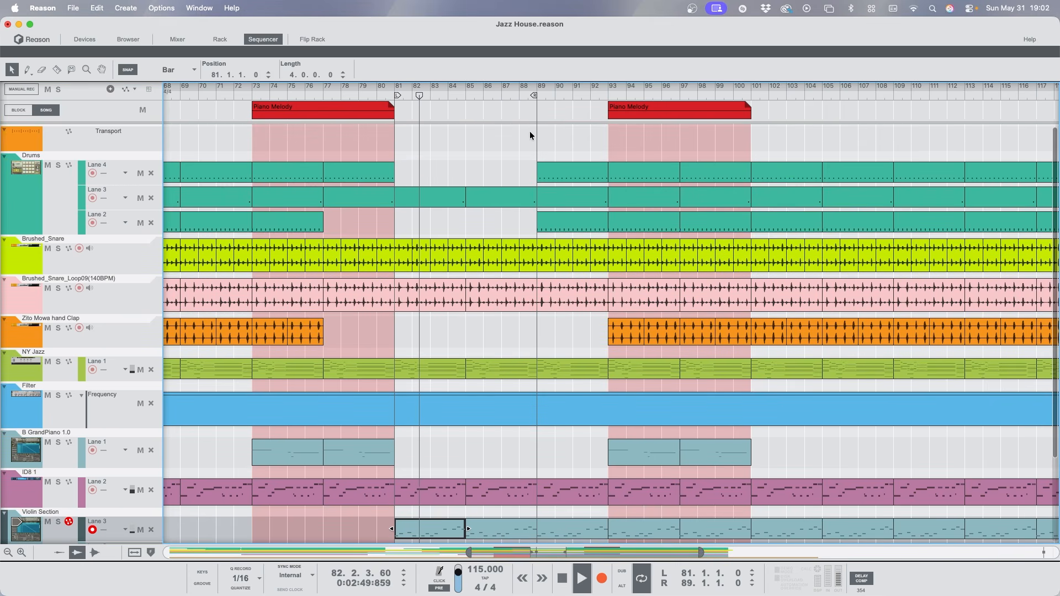
{"action": "left_click", "coordinate": [544, 95]}
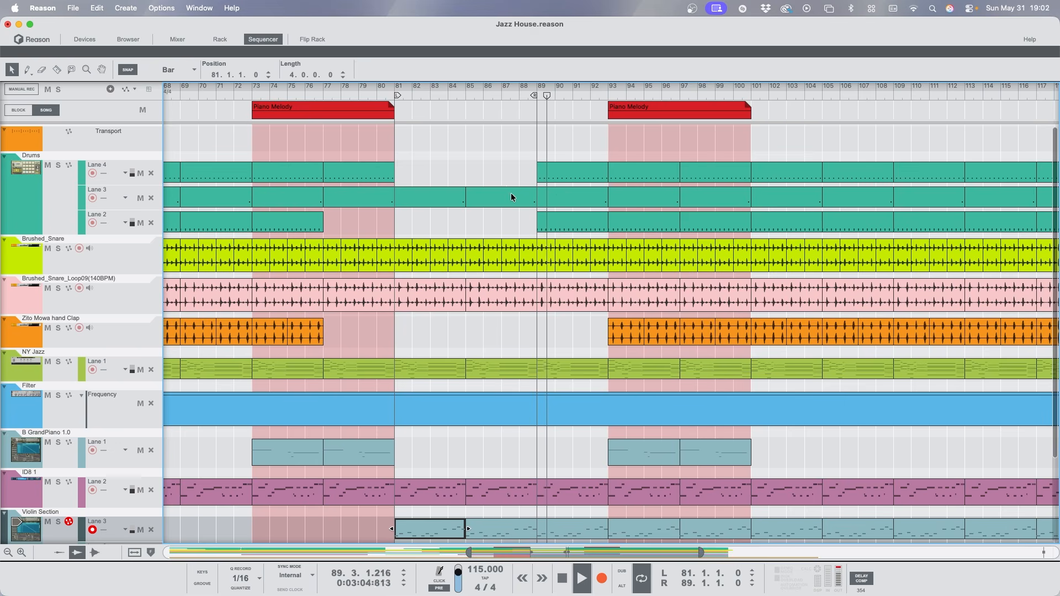
{"action": "scroll", "coordinate": [511, 193], "scroll_direction": "down", "scroll_amount": 1}
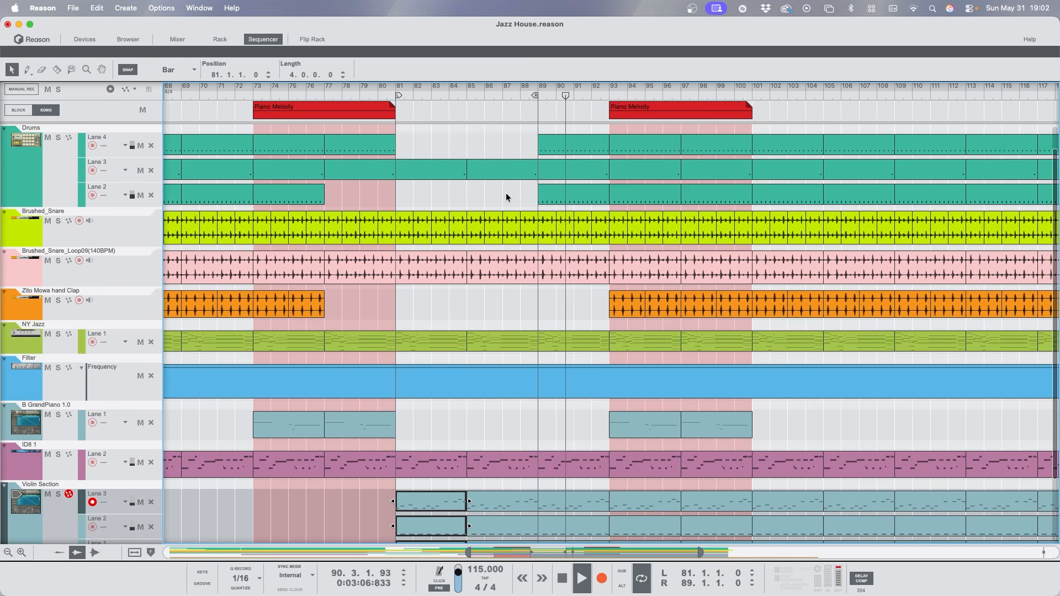
{"action": "scroll", "coordinate": [506, 197], "scroll_direction": "down", "scroll_amount": 1}
{"action": "scroll", "coordinate": [506, 197], "scroll_direction": "down", "scroll_amount": 2}
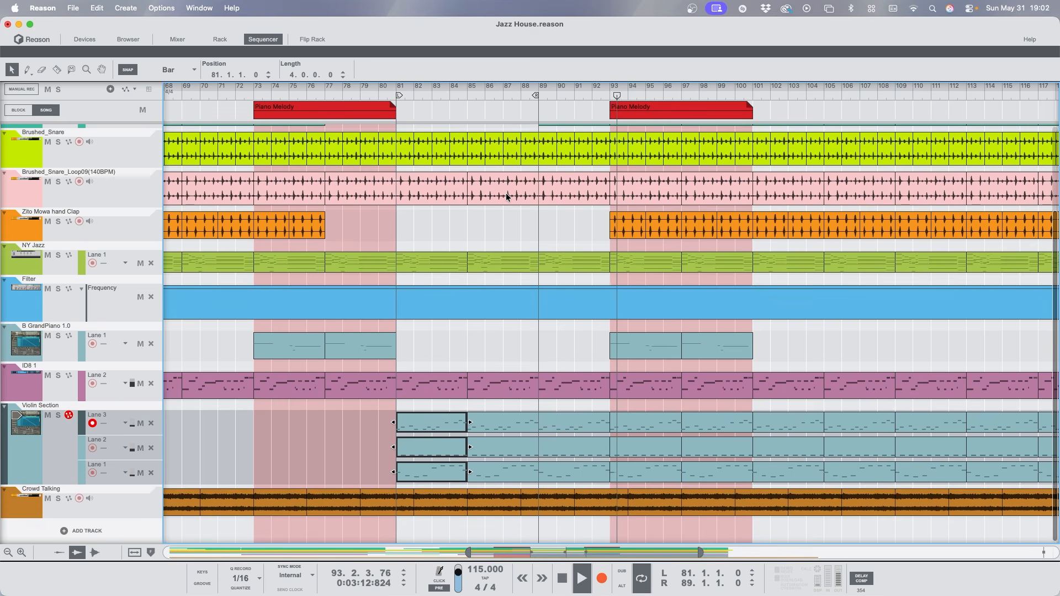
{"action": "scroll", "coordinate": [459, 276], "scroll_direction": "right", "scroll_amount": 5}
{"action": "scroll", "coordinate": [459, 277], "scroll_direction": "up", "scroll_amount": 2}
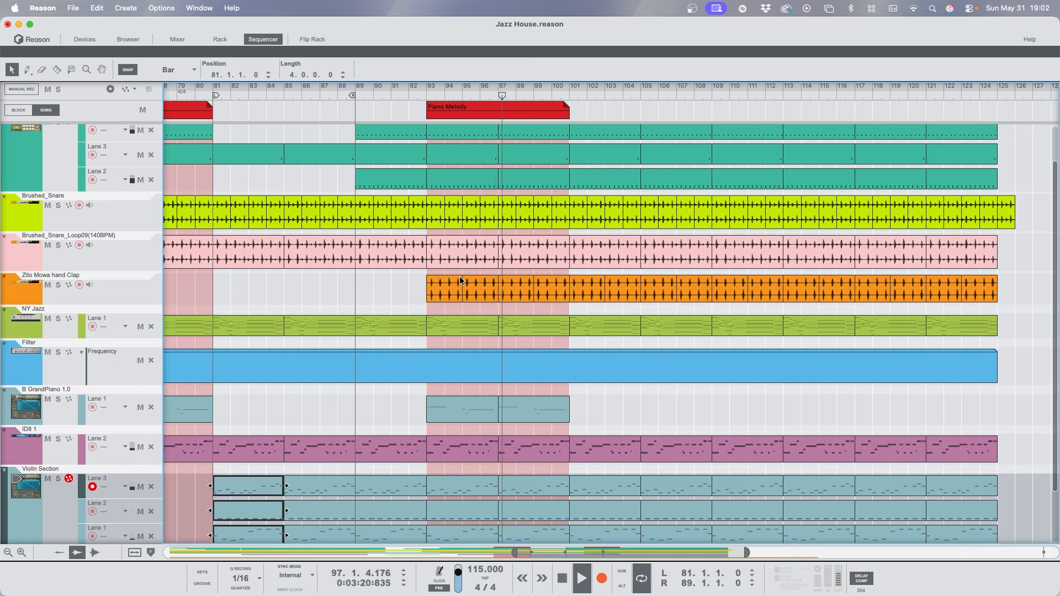
Examine the NY Jazz chord notes in the clips at bars 97 and 101, close the note editor, and stop playback.
{"action": "double_click", "coordinate": [525, 326]}
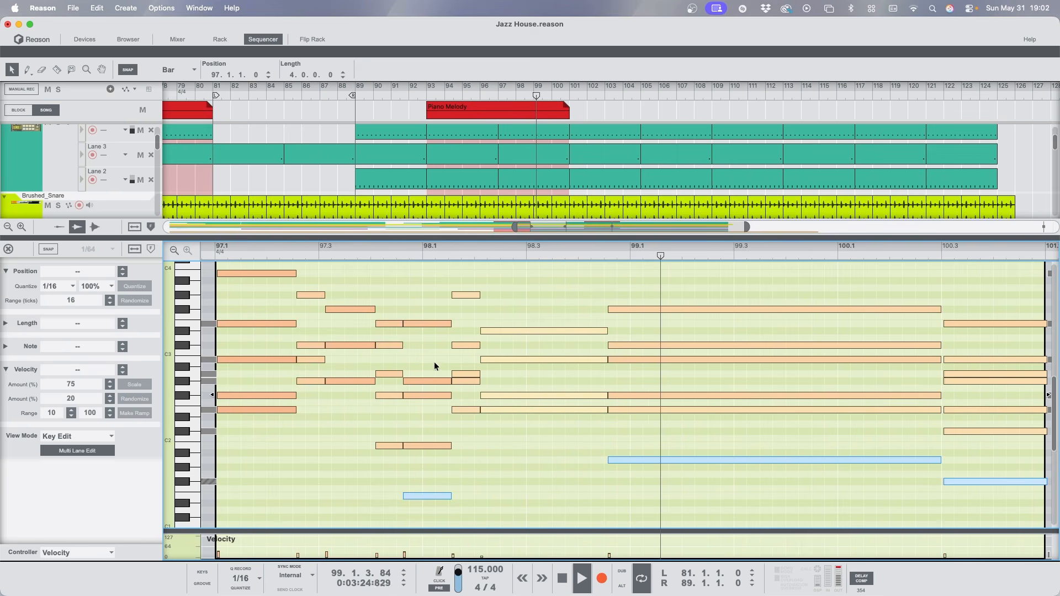
{"action": "scroll", "coordinate": [434, 362], "scroll_direction": "up", "scroll_amount": 1}
{"action": "scroll", "coordinate": [485, 217], "scroll_direction": "down", "scroll_amount": 5}
{"action": "scroll", "coordinate": [484, 218], "scroll_direction": "right", "scroll_amount": 3}
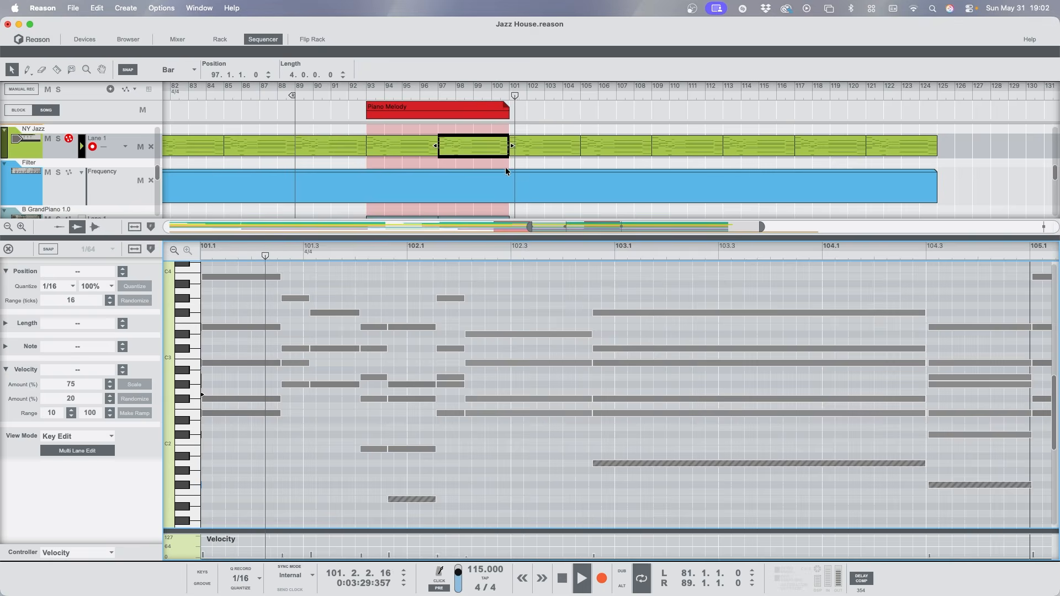
{"action": "left_click", "coordinate": [537, 147]}
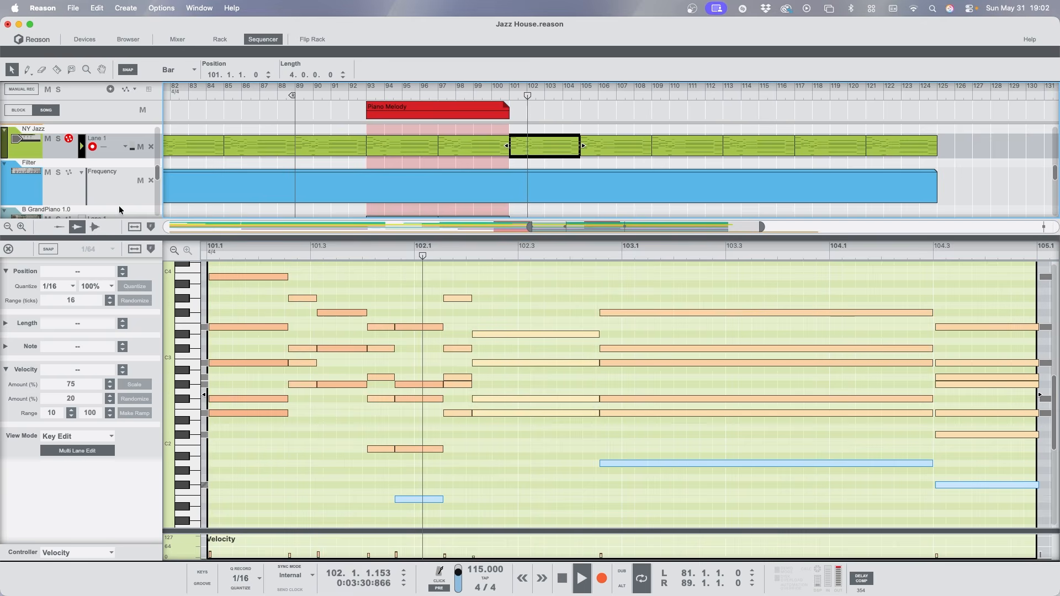
{"action": "left_click", "coordinate": [9, 250]}
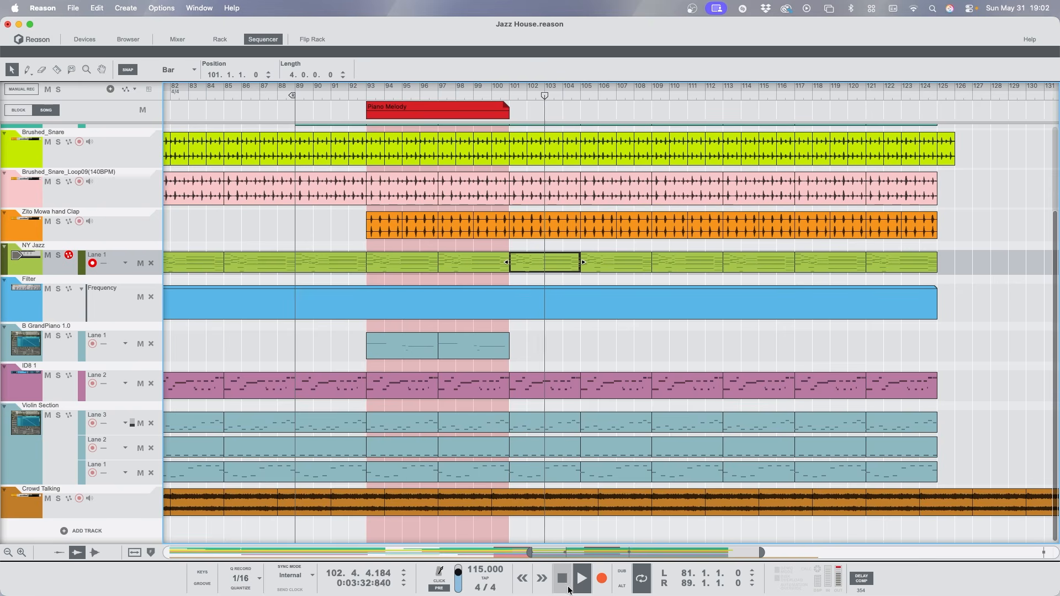
{"action": "left_click", "coordinate": [565, 586]}
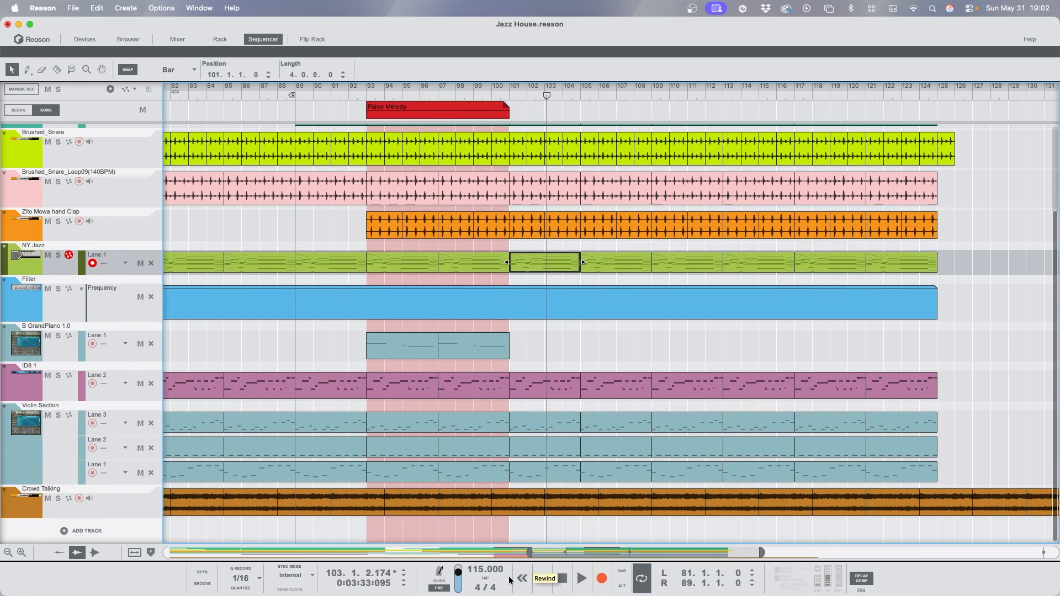
Show the whole arrangement and copy the two B GrandPiano 1.0 clips at bar 73 to bar 33 and bar 41.
{"action": "left_click_drag", "start_coordinate": [530, 554], "coordinate": [80, 556]}
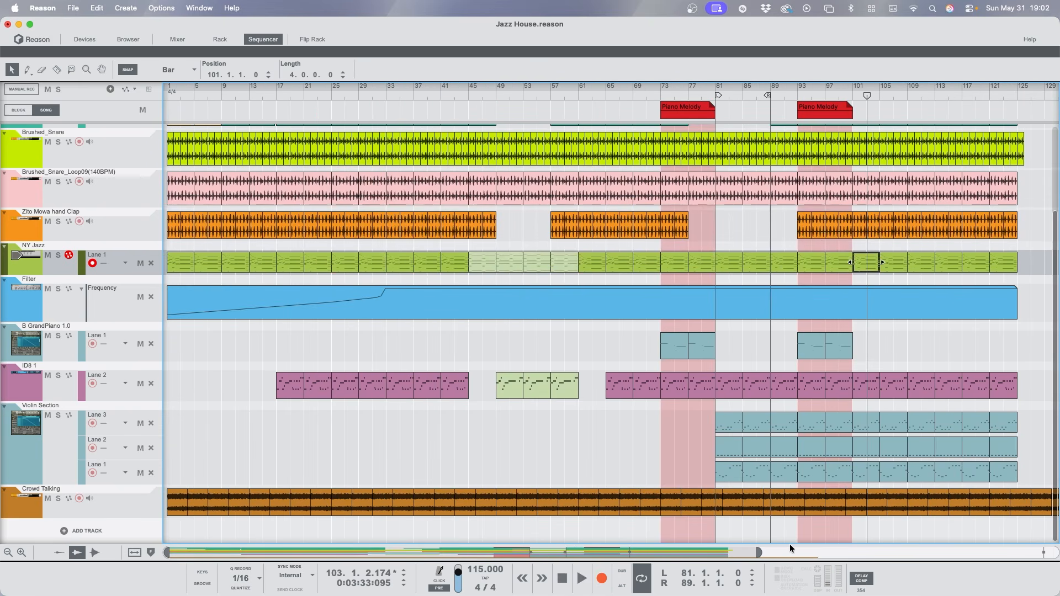
{"action": "left_click_drag", "start_coordinate": [758, 551], "coordinate": [948, 552]}
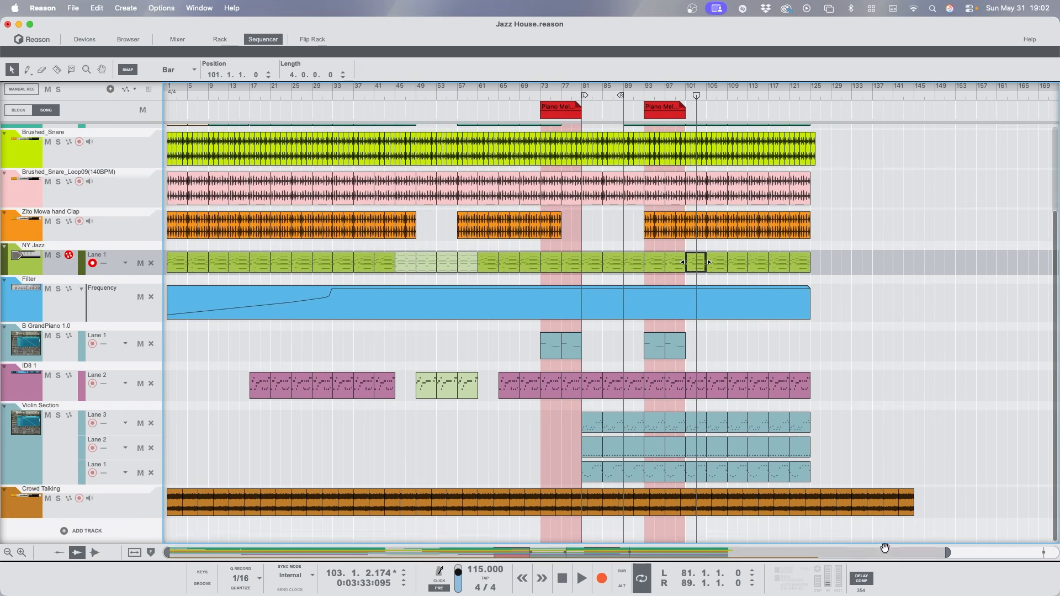
{"action": "scroll", "coordinate": [516, 456], "scroll_direction": "up", "scroll_amount": 4}
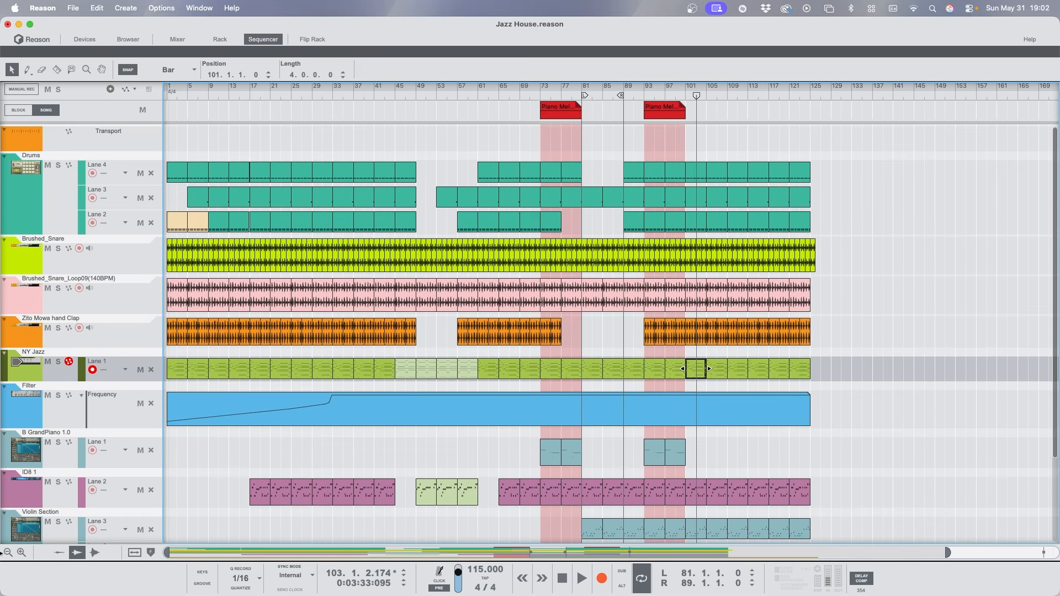
{"action": "left_click", "coordinate": [7, 553]}
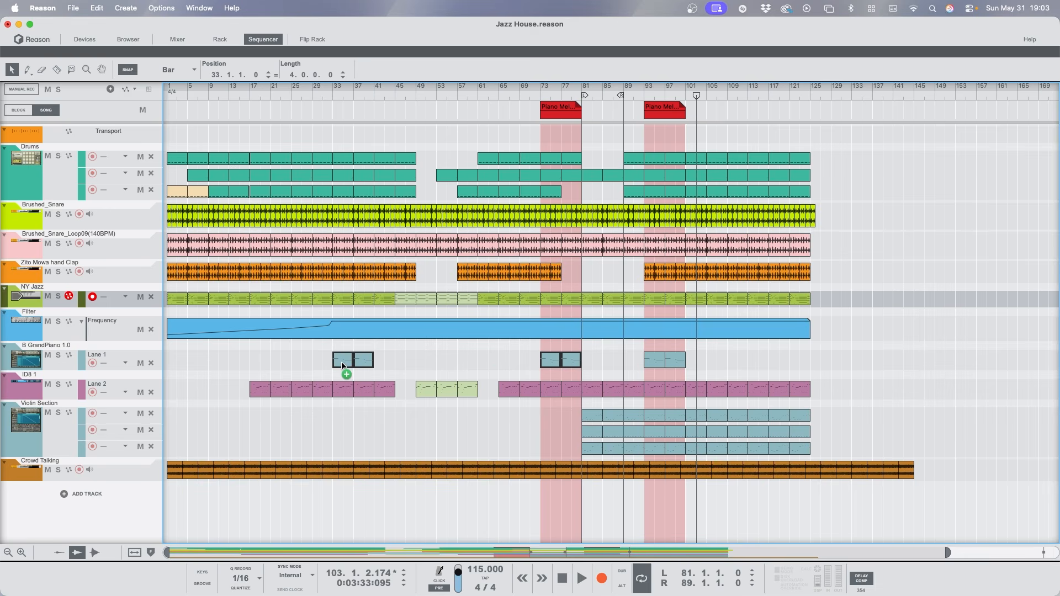
{"action": "left_click_drag", "start_coordinate": [341, 362], "coordinate": [403, 364]}
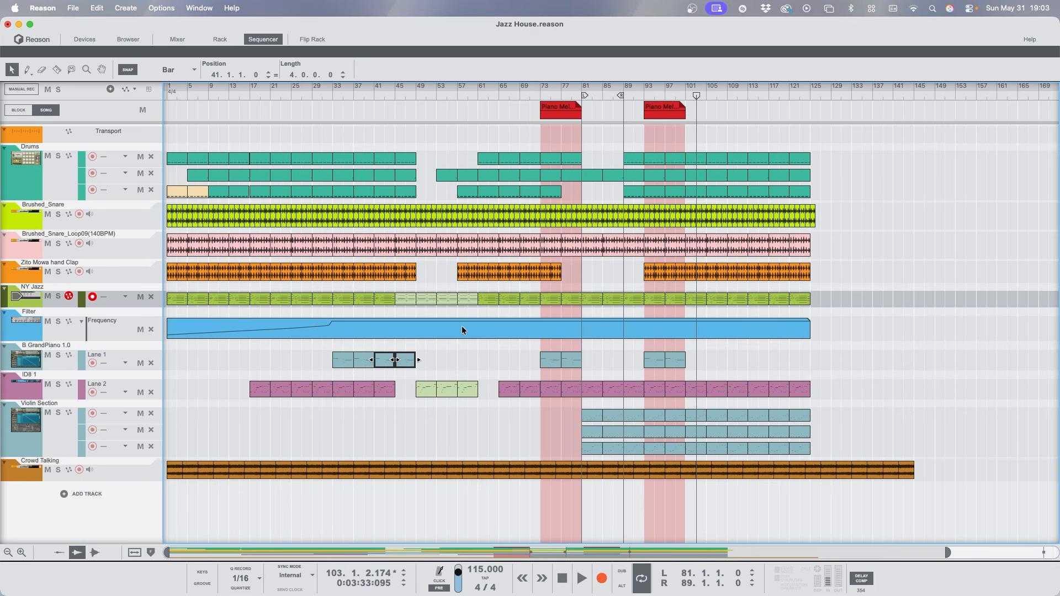
Play the song from bar 1 while looking over the rack devices and the mixer channels.
{"action": "left_click_drag", "start_coordinate": [697, 95], "coordinate": [101, 137]}
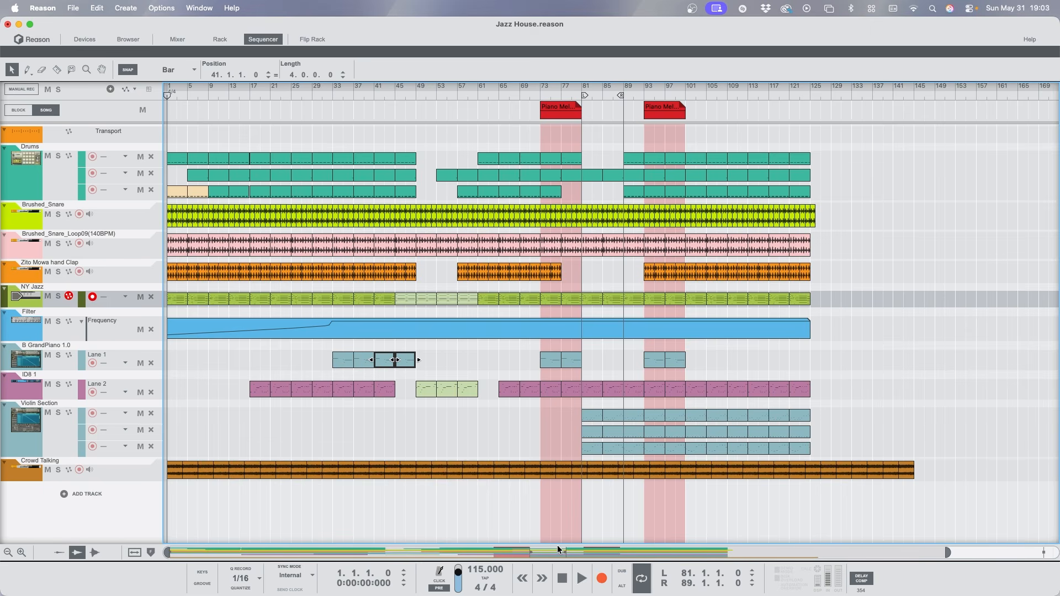
{"action": "left_click", "coordinate": [582, 578]}
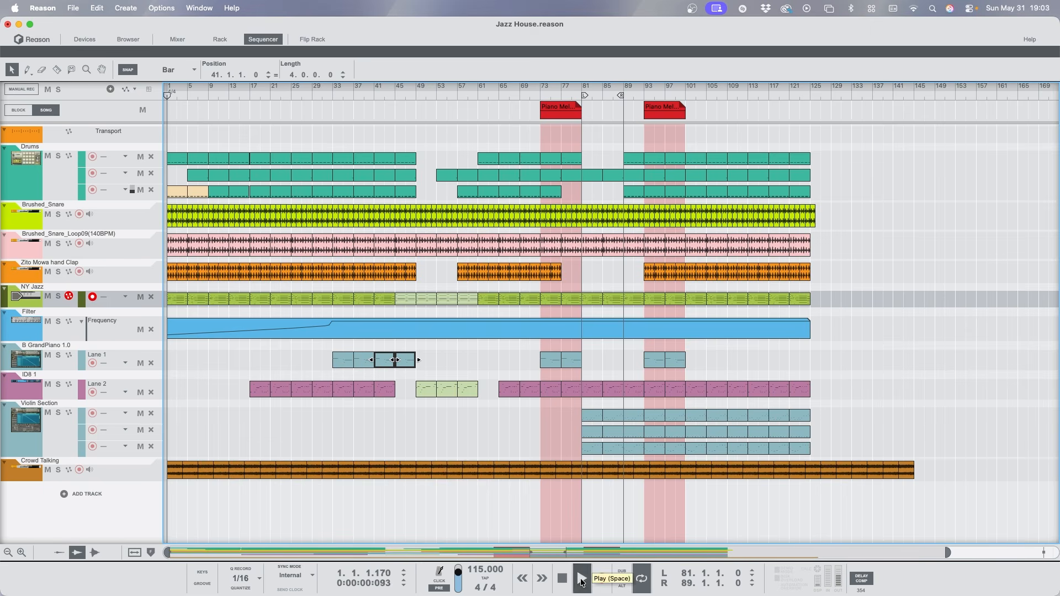
{"action": "left_click", "coordinate": [220, 39]}
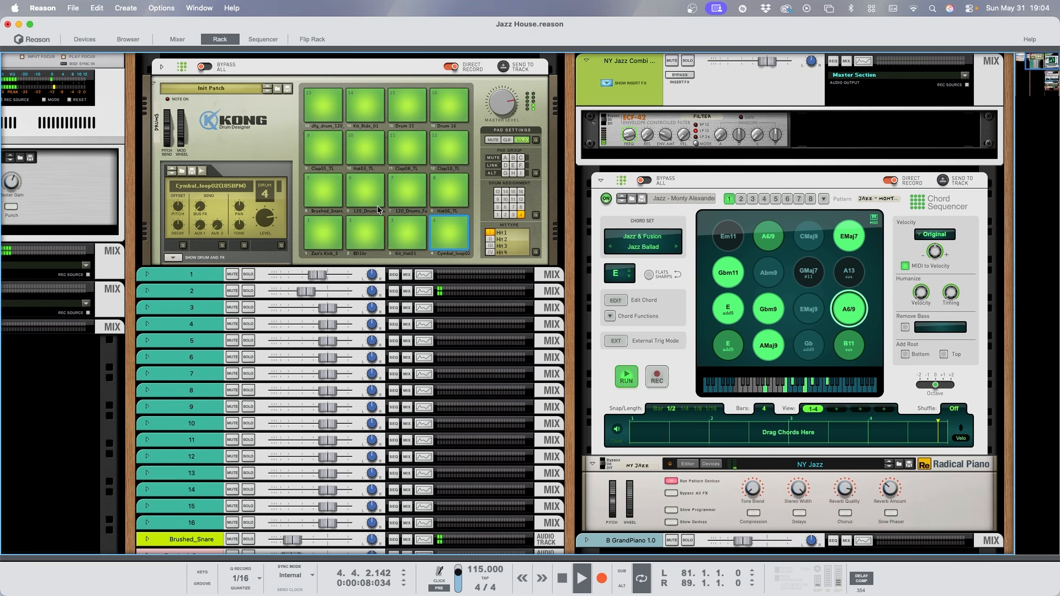
{"action": "left_click", "coordinate": [259, 41]}
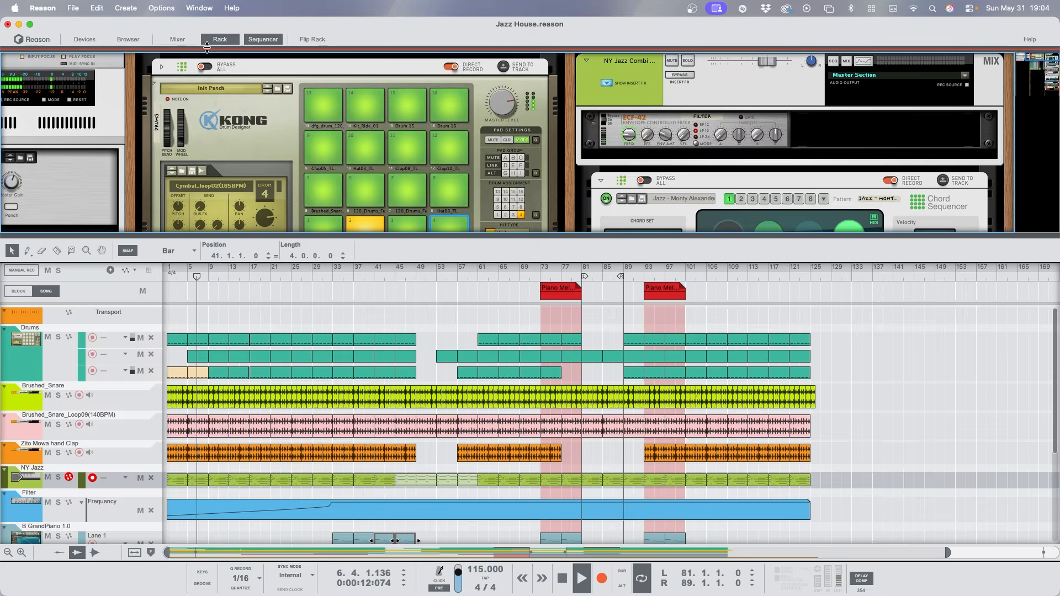
{"action": "left_click", "coordinate": [177, 39]}
{"action": "scroll", "coordinate": [429, 225], "scroll_direction": "down", "scroll_amount": 1}
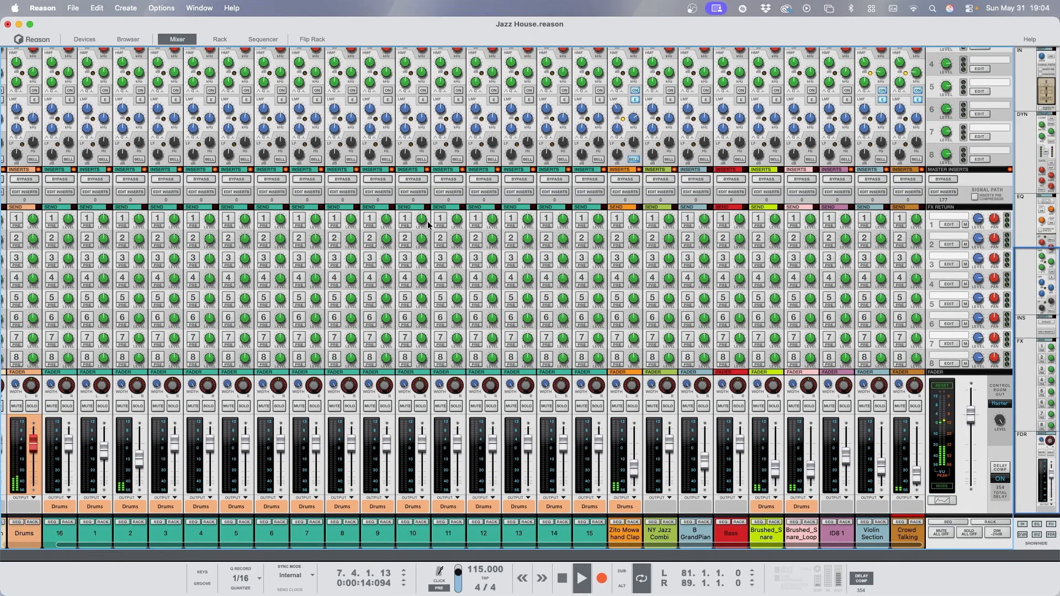
{"action": "scroll", "coordinate": [420, 218], "scroll_direction": "left", "scroll_amount": 2}
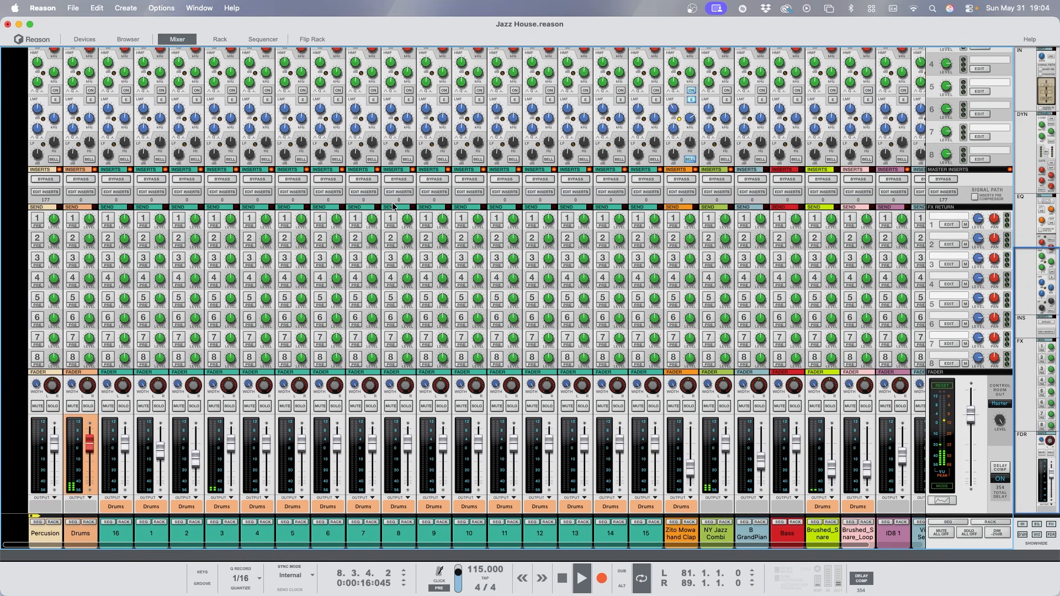
{"action": "scroll", "coordinate": [392, 207], "scroll_direction": "right", "scroll_amount": 2}
{"action": "scroll", "coordinate": [455, 298], "scroll_direction": "right", "scroll_amount": 1}
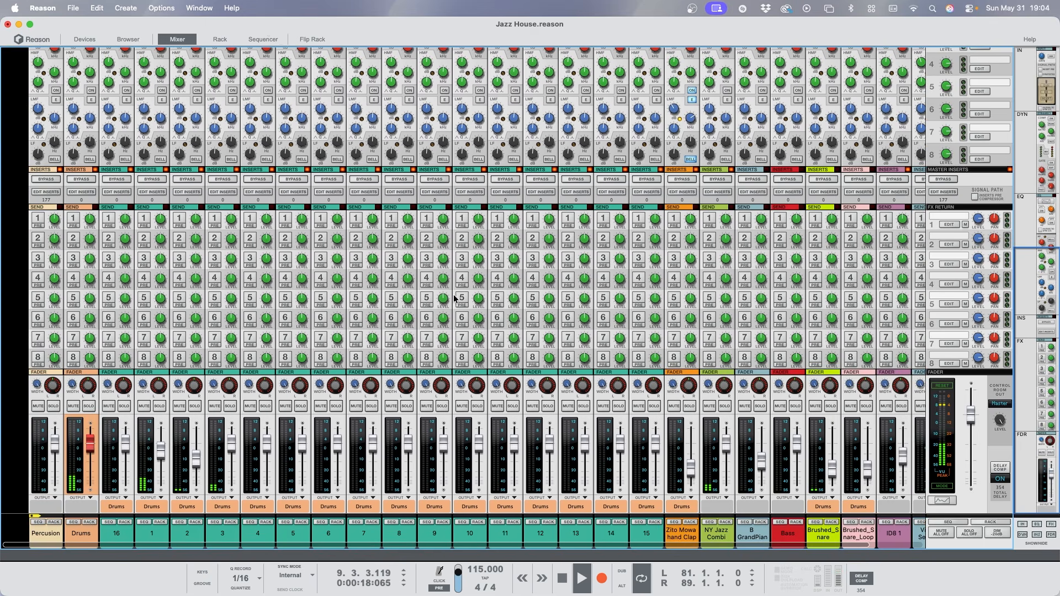
Show the mixer, rack and sequencer together, shrink the mixer area, and fit roughly the first 70 bars in the sequencer.
{"action": "left_click", "coordinate": [263, 39]}
{"action": "left_click", "coordinate": [220, 41]}
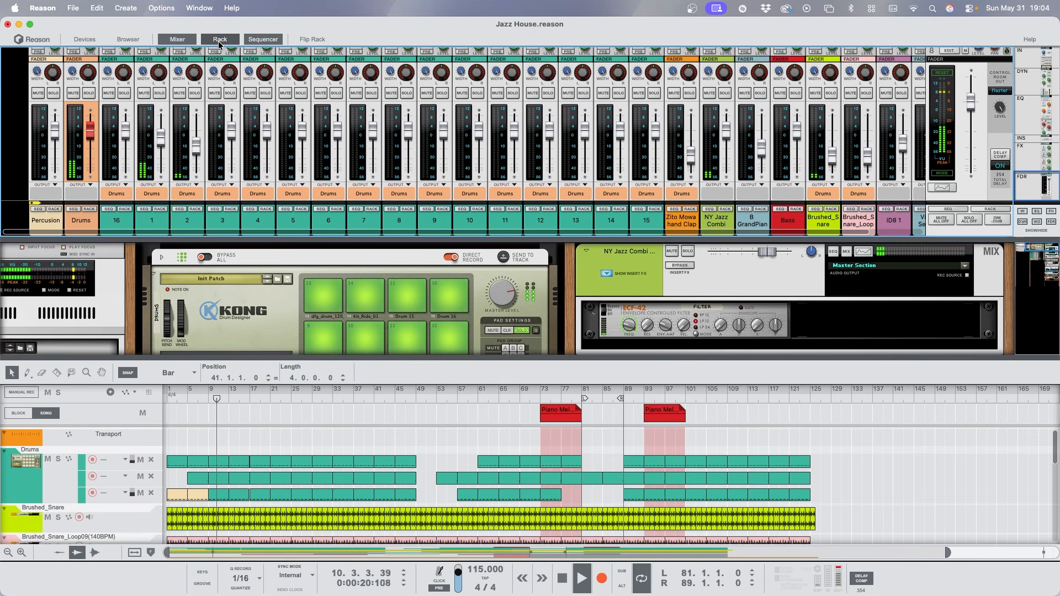
{"action": "left_click_drag", "start_coordinate": [363, 239], "coordinate": [366, 185]}
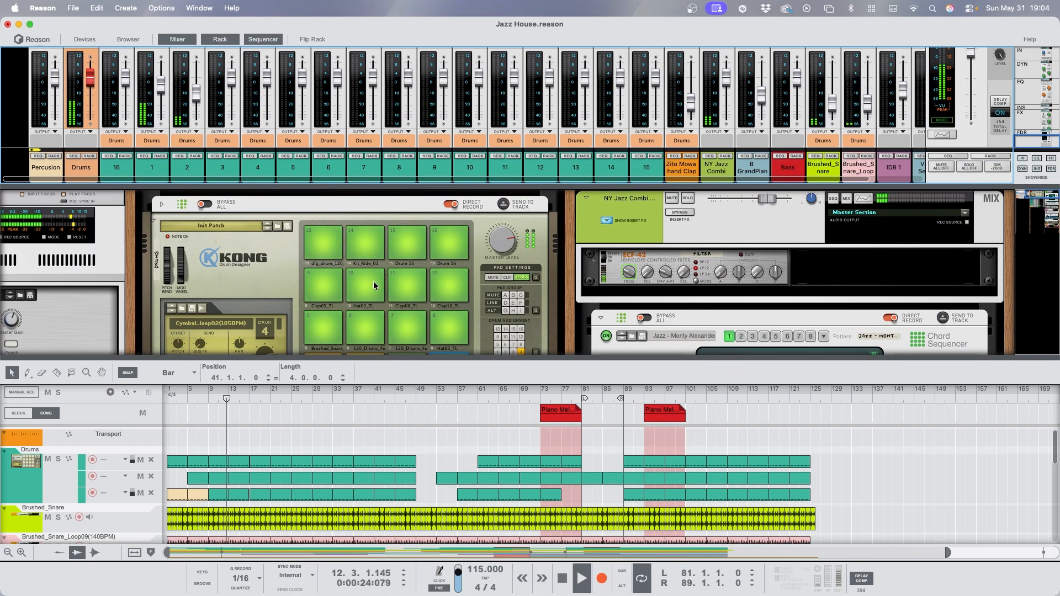
{"action": "scroll", "coordinate": [373, 281], "scroll_direction": "down", "scroll_amount": 1}
{"action": "scroll", "coordinate": [318, 456], "scroll_direction": "down", "scroll_amount": 2}
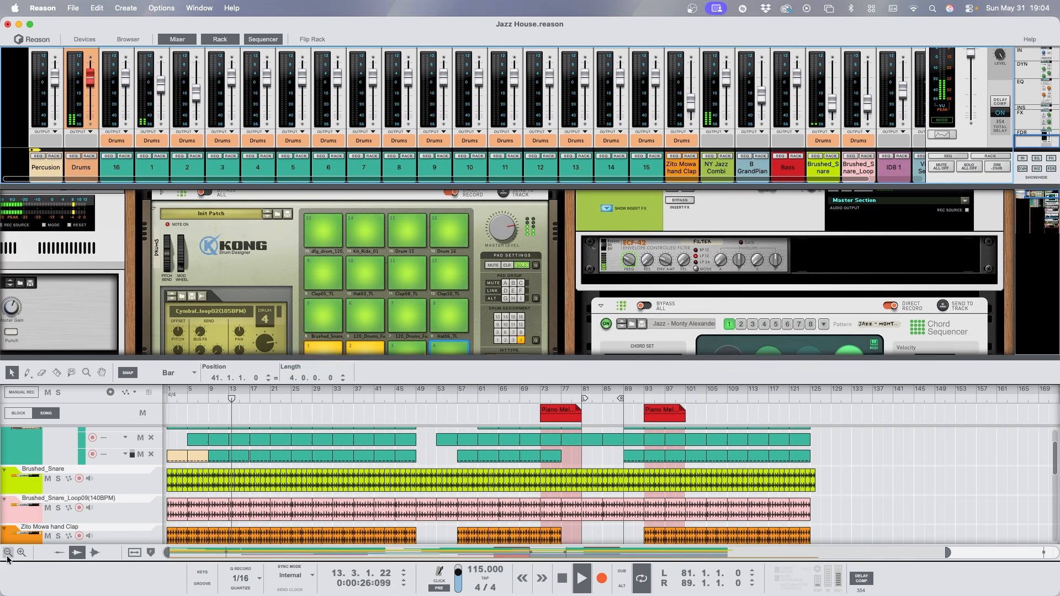
{"action": "left_click", "coordinate": [7, 554]}
{"action": "left_click", "coordinate": [8, 554]}
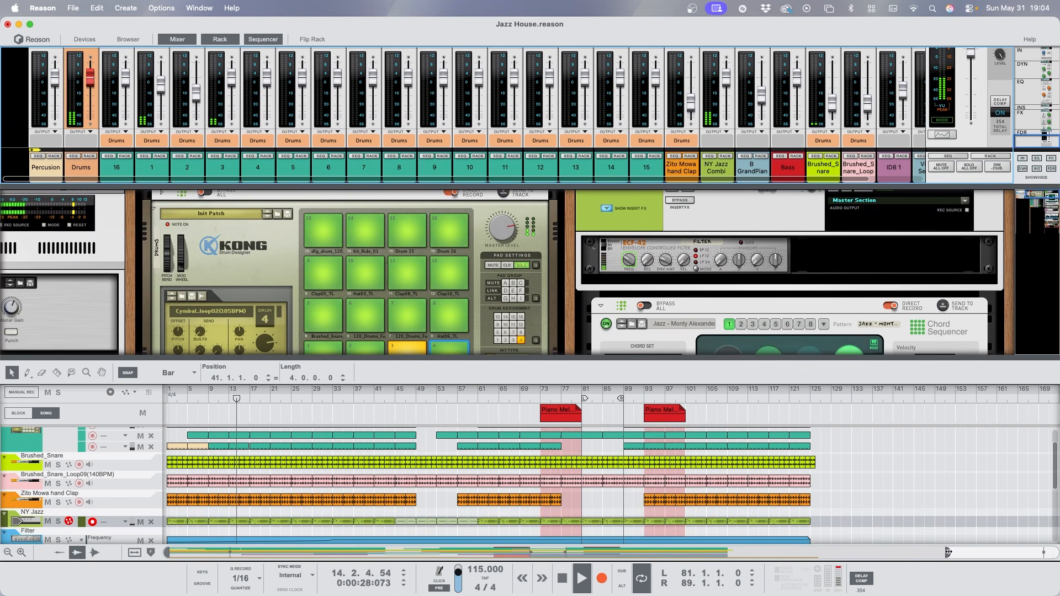
{"action": "left_click_drag", "start_coordinate": [948, 553], "coordinate": [485, 552]}
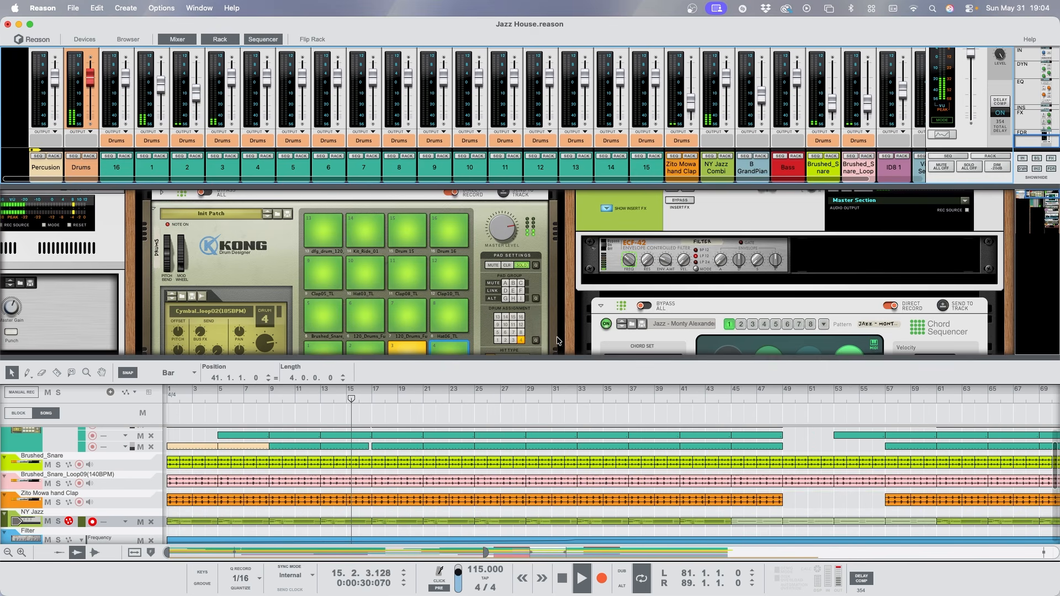
Turn off the Chord Sequencer player above the NY Jazz instrument in the rack.
{"action": "scroll", "coordinate": [534, 280], "scroll_direction": "down", "scroll_amount": 6}
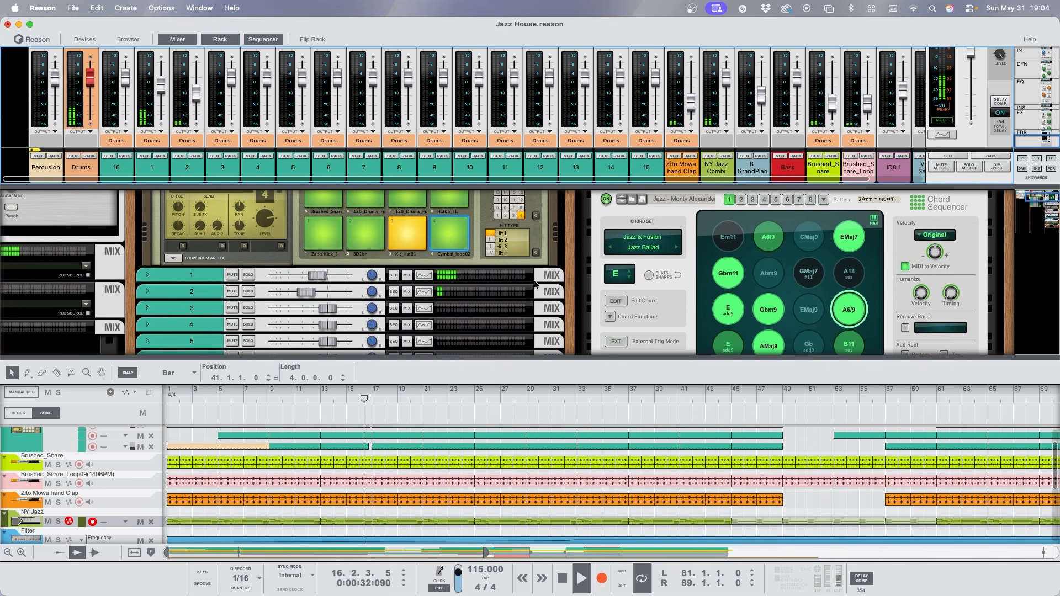
{"action": "scroll", "coordinate": [535, 284], "scroll_direction": "down", "scroll_amount": 3}
{"action": "scroll", "coordinate": [639, 270], "scroll_direction": "up", "scroll_amount": 6}
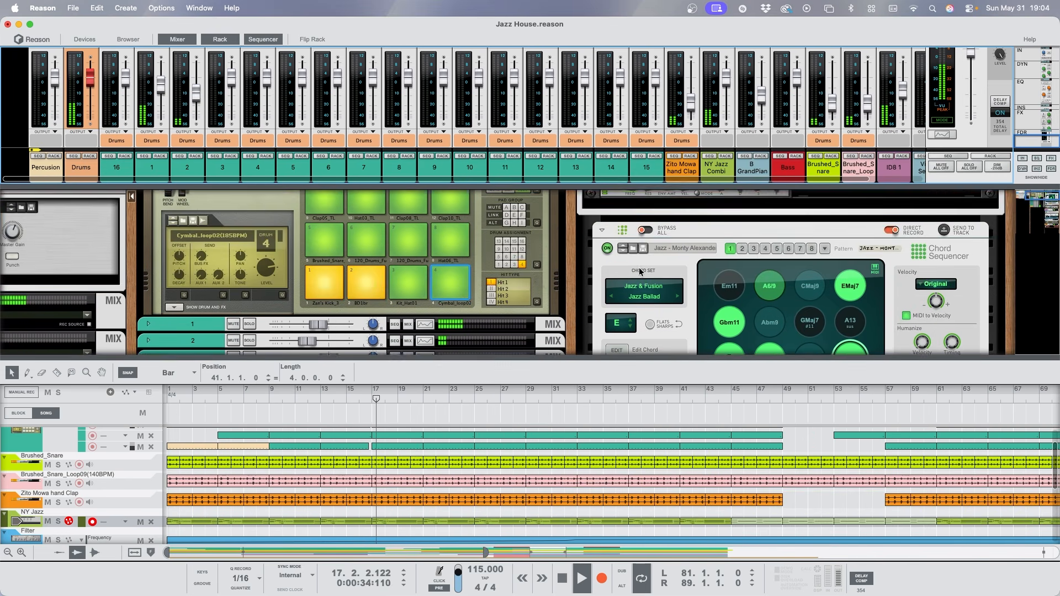
{"action": "left_click", "coordinate": [607, 248]}
{"action": "scroll", "coordinate": [488, 271], "scroll_direction": "down", "scroll_amount": 3}
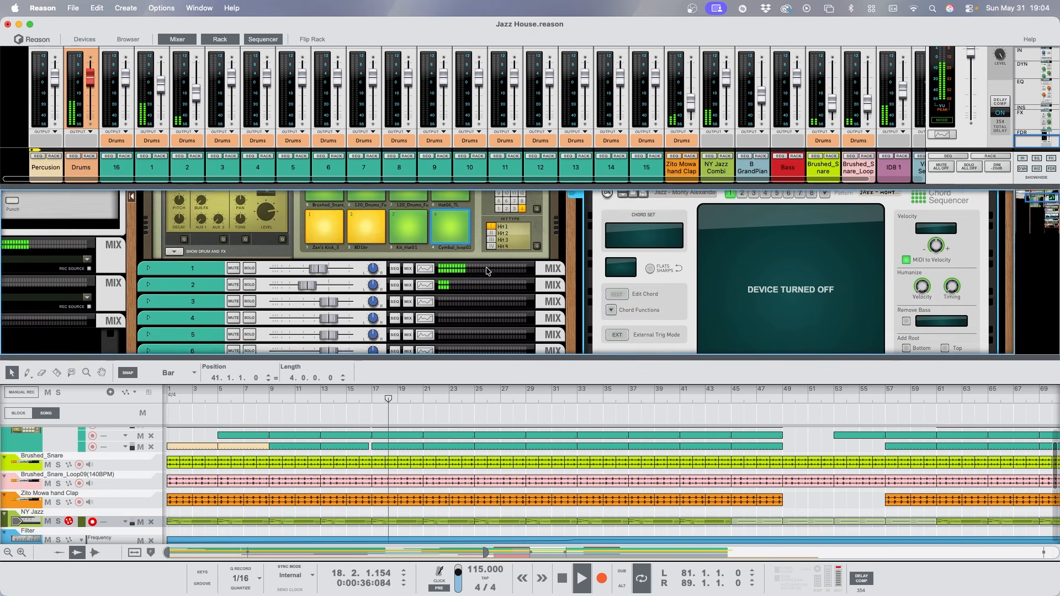
{"action": "scroll", "coordinate": [488, 271], "scroll_direction": "down", "scroll_amount": 2}
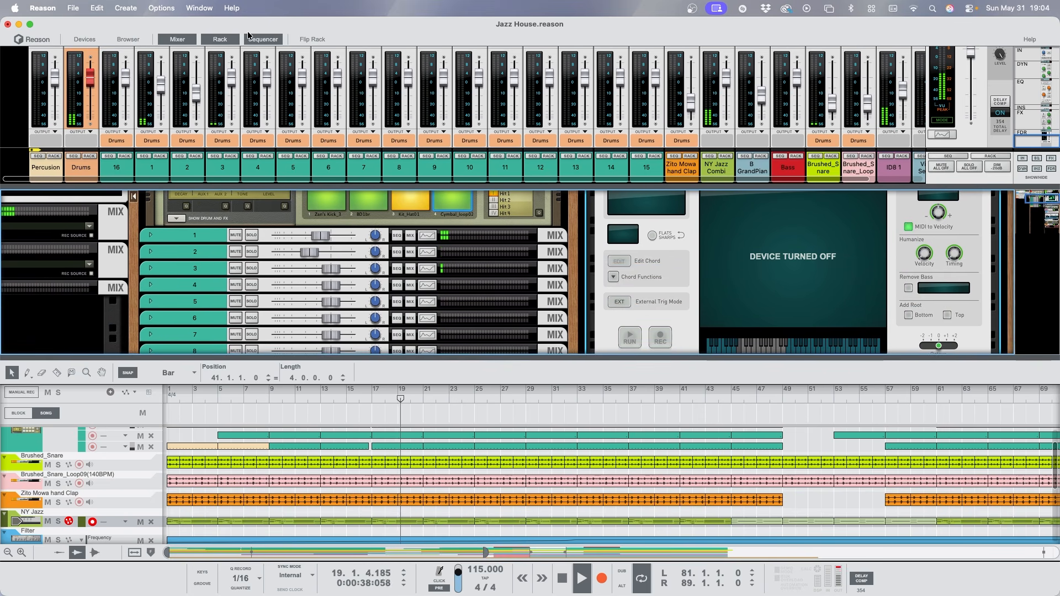
Examine the cabling on the back of the rack with the sequencer hidden, and return to the front view.
{"action": "key", "text": "Tab"}
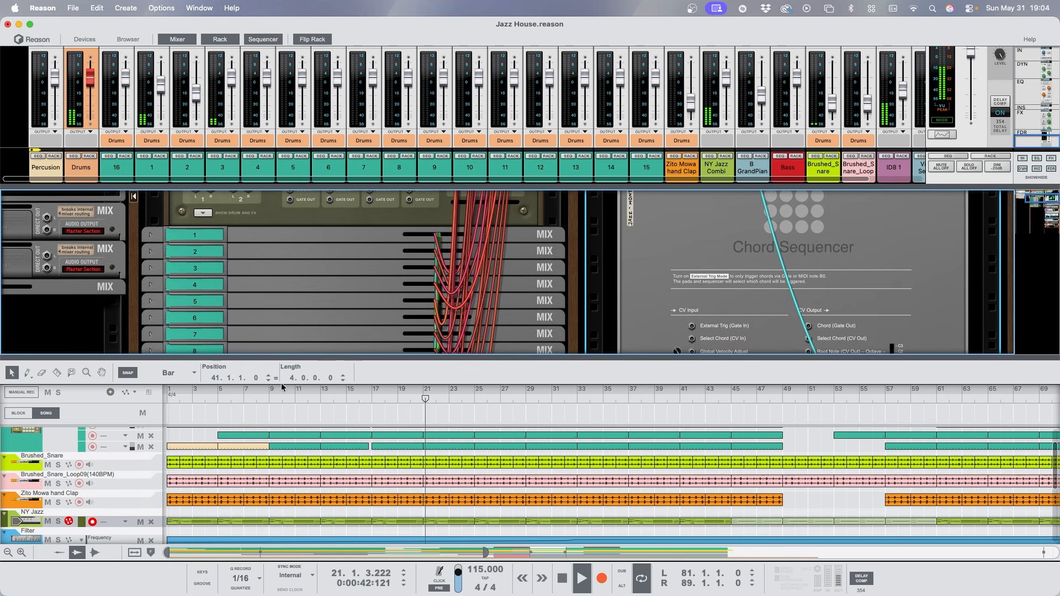
{"action": "key", "text": "F7"}
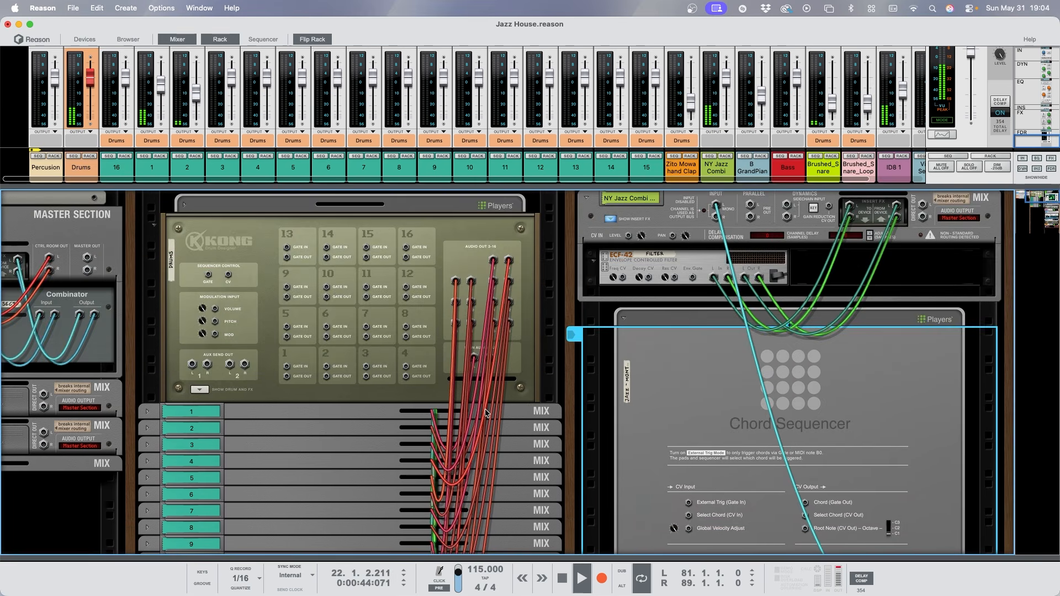
{"action": "key", "text": "Tab"}
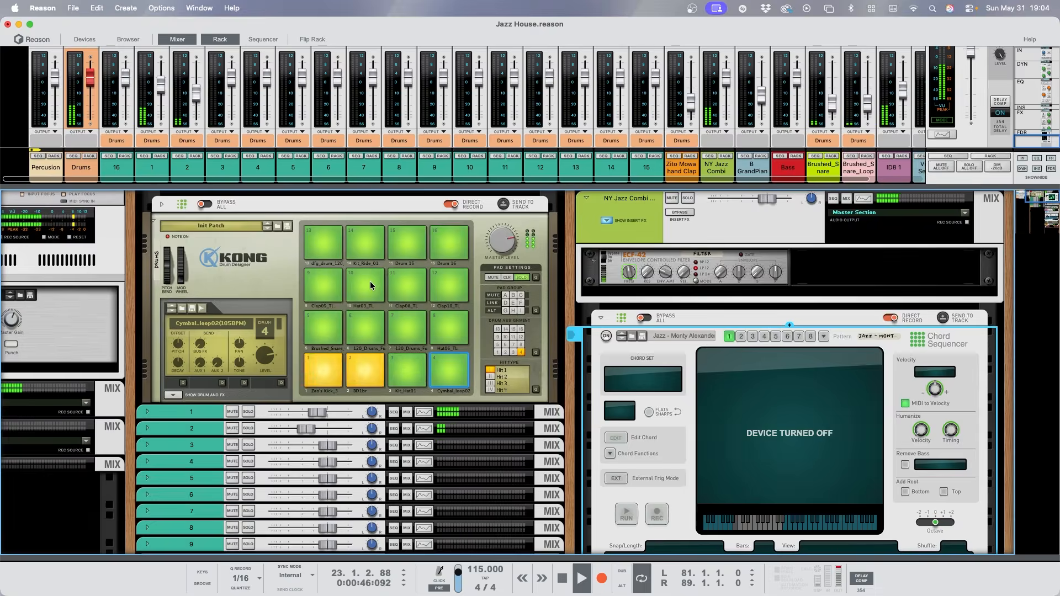
Show the sequencer alone with taller tracks up to about bar 97, and delete the B GrandPiano 1.0 clip at bar 45.
{"action": "left_click", "coordinate": [262, 39]}
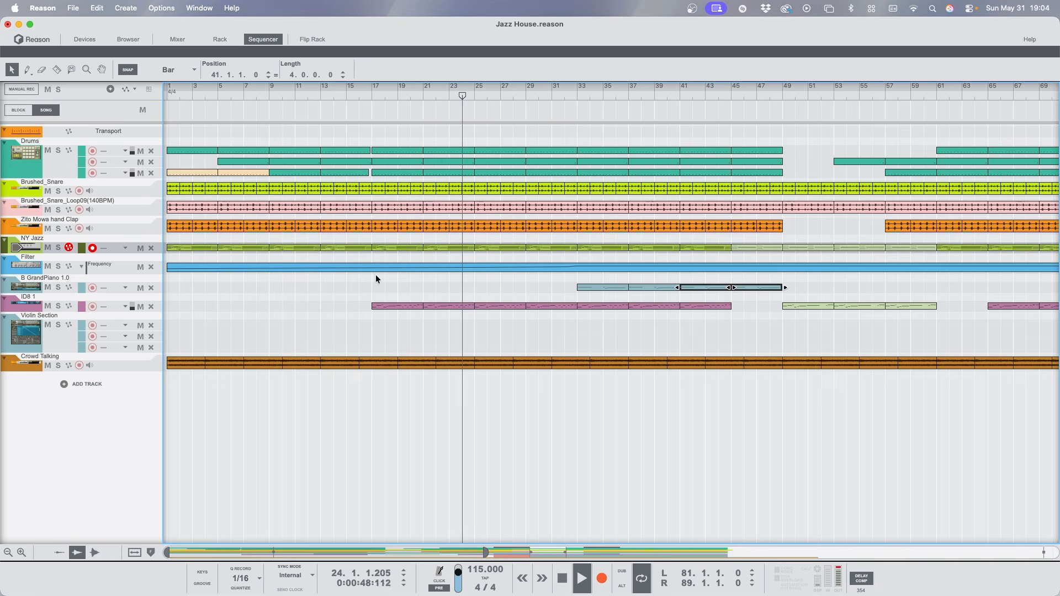
{"action": "left_click", "coordinate": [20, 553]}
{"action": "left_click", "coordinate": [18, 555]}
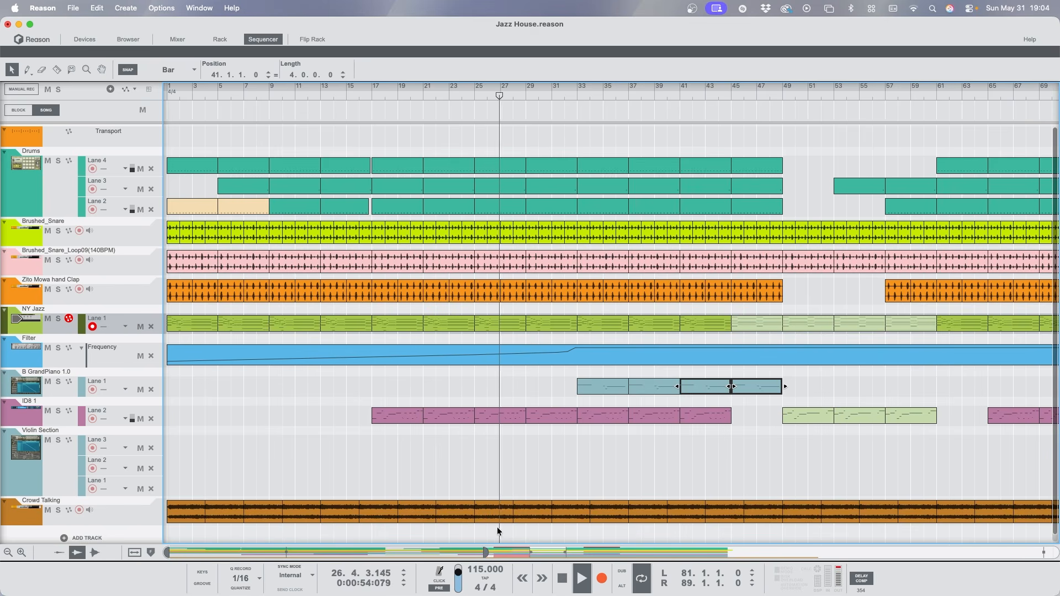
{"action": "left_click_drag", "start_coordinate": [486, 553], "coordinate": [615, 557]}
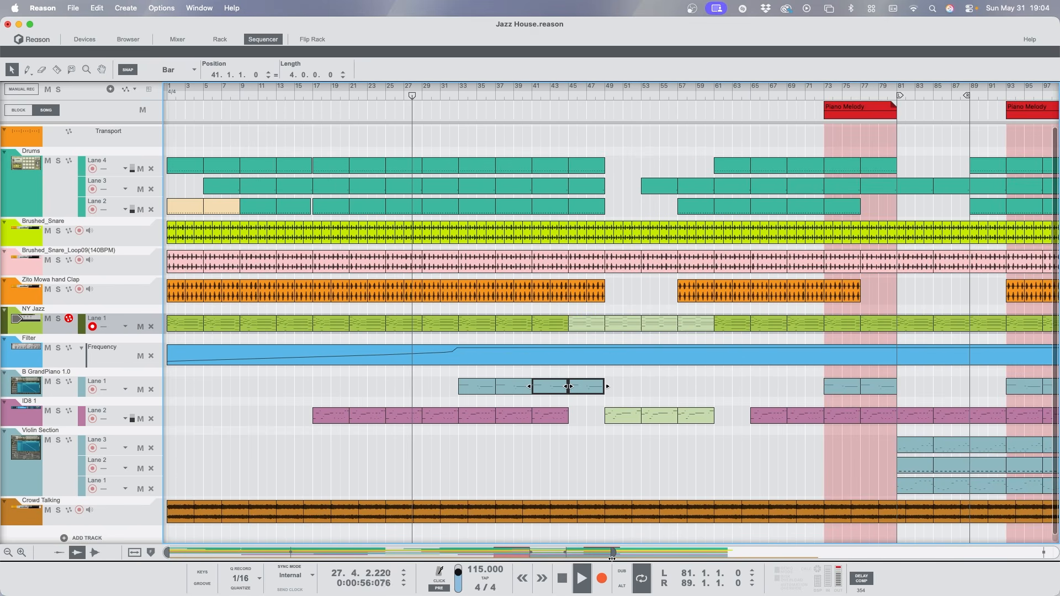
{"action": "left_click", "coordinate": [536, 472]}
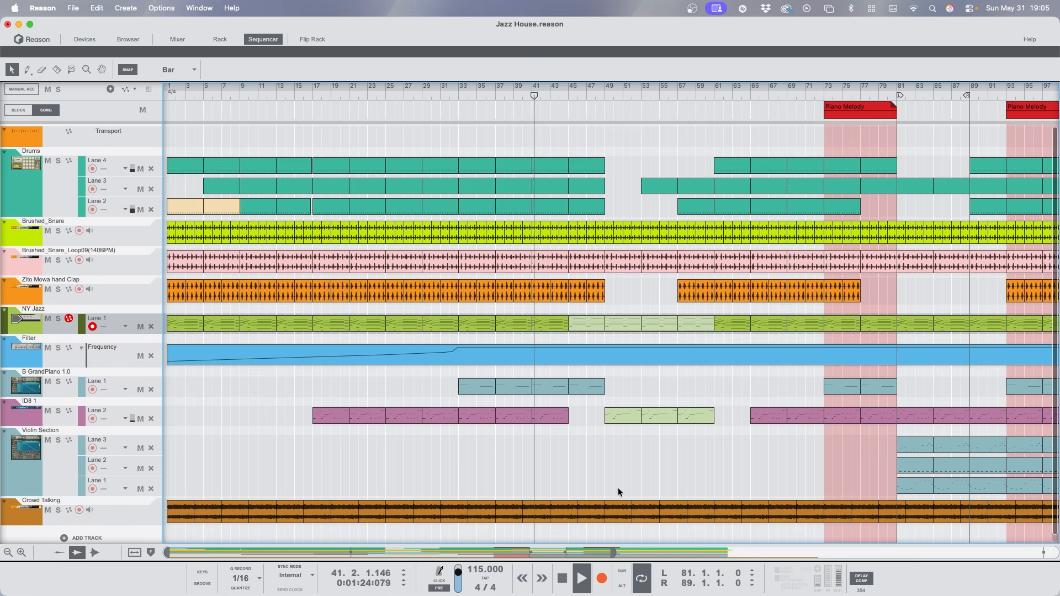
{"action": "left_click", "coordinate": [588, 389]}
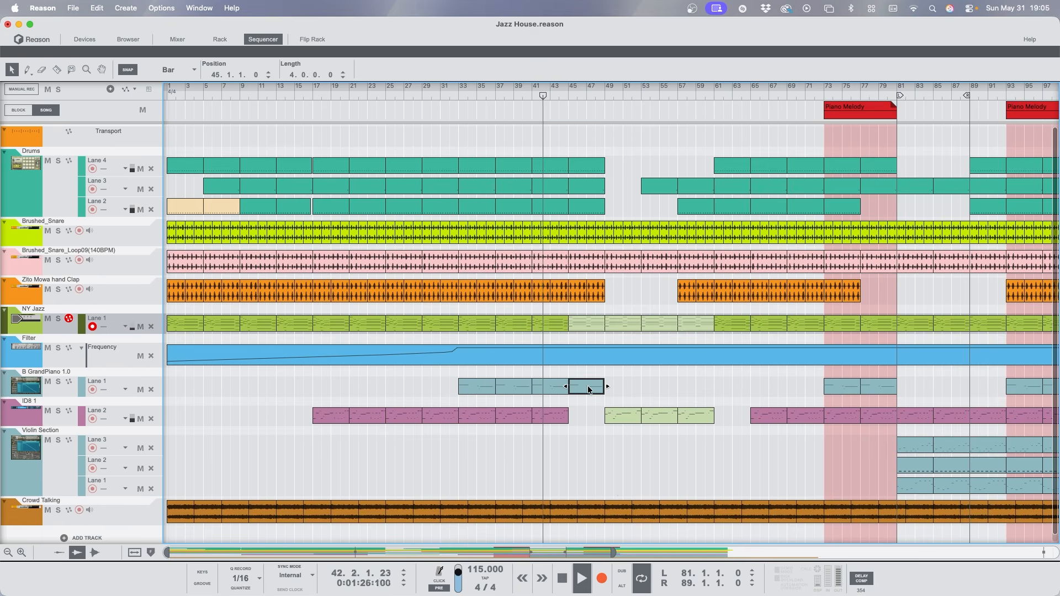
{"action": "key", "text": "Delete"}
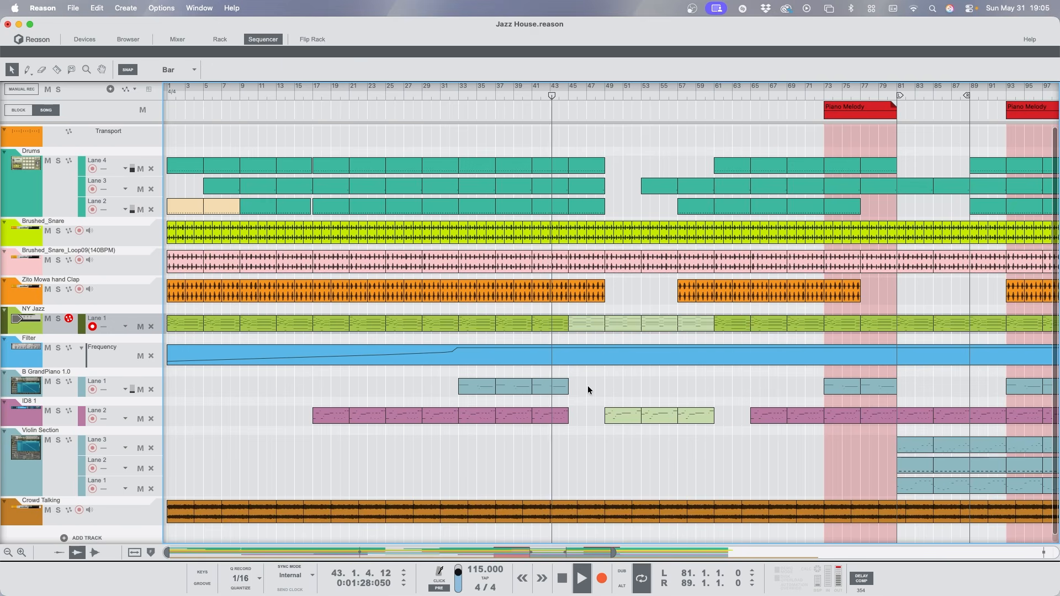